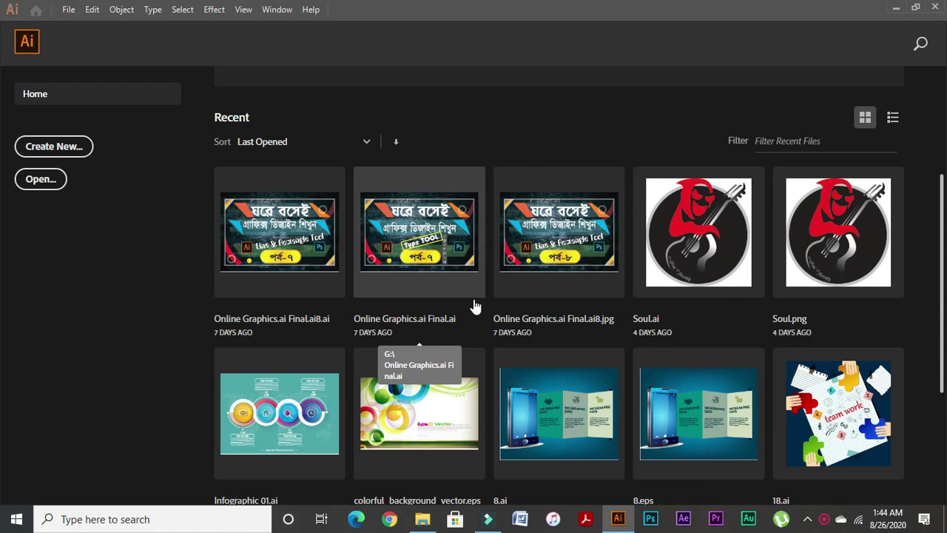
Create a new blank document with the default settings and close the floating brush tools panel.
key("ctrl+n")
key("Return")
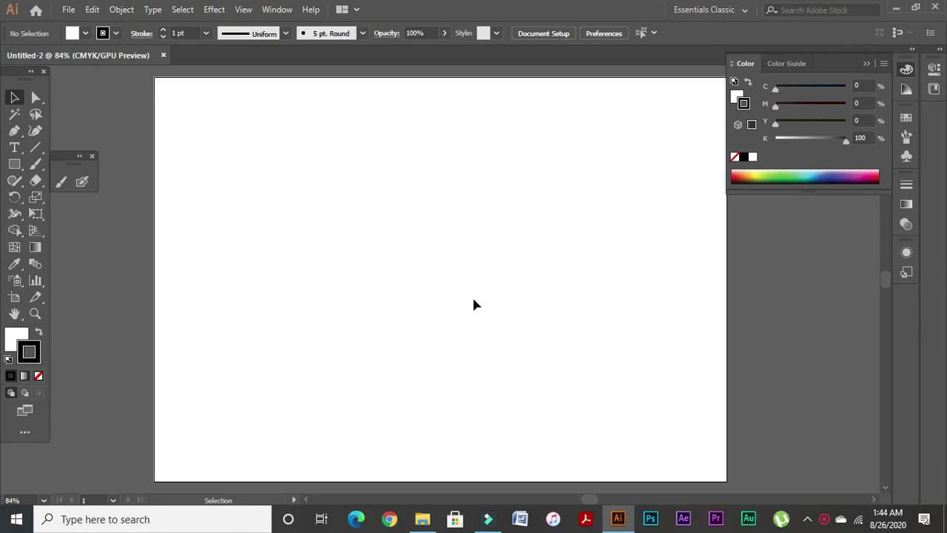
left_click(94, 156)
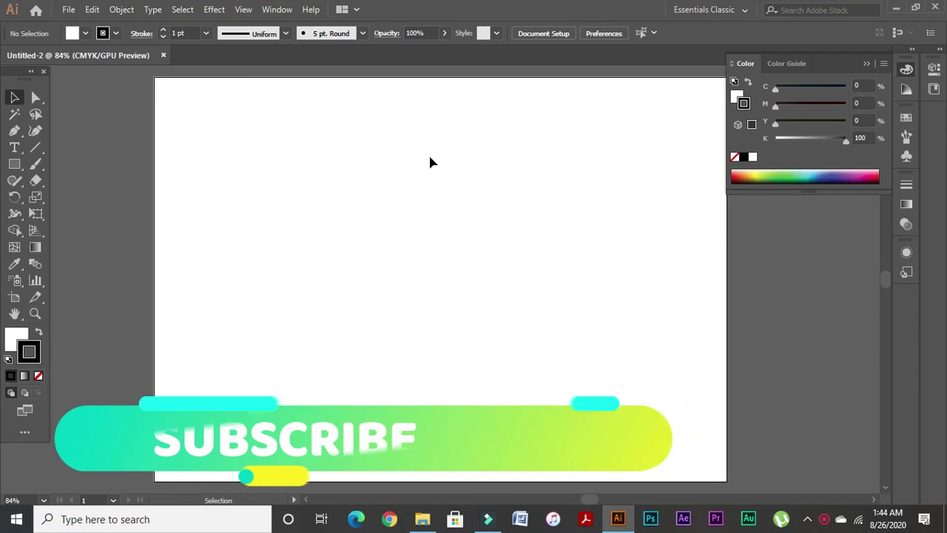
key("a")
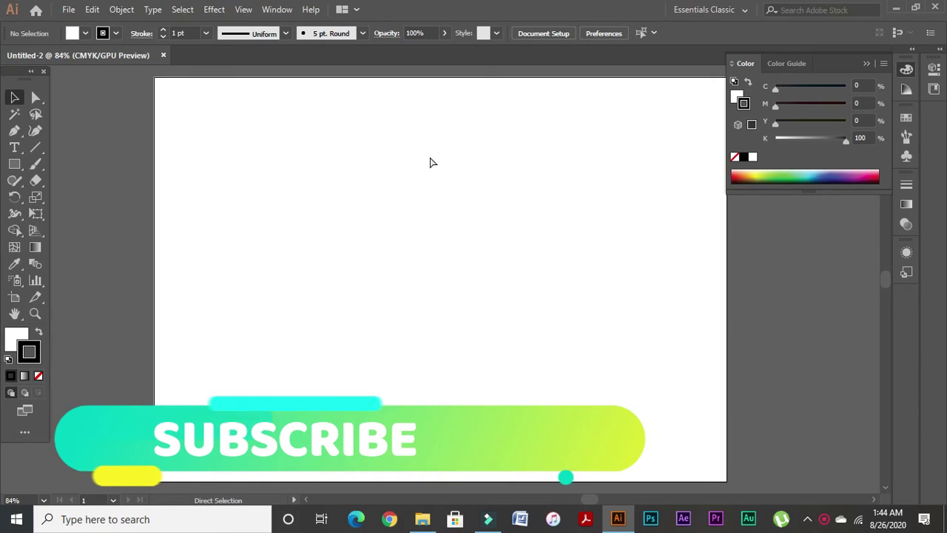
key("v")
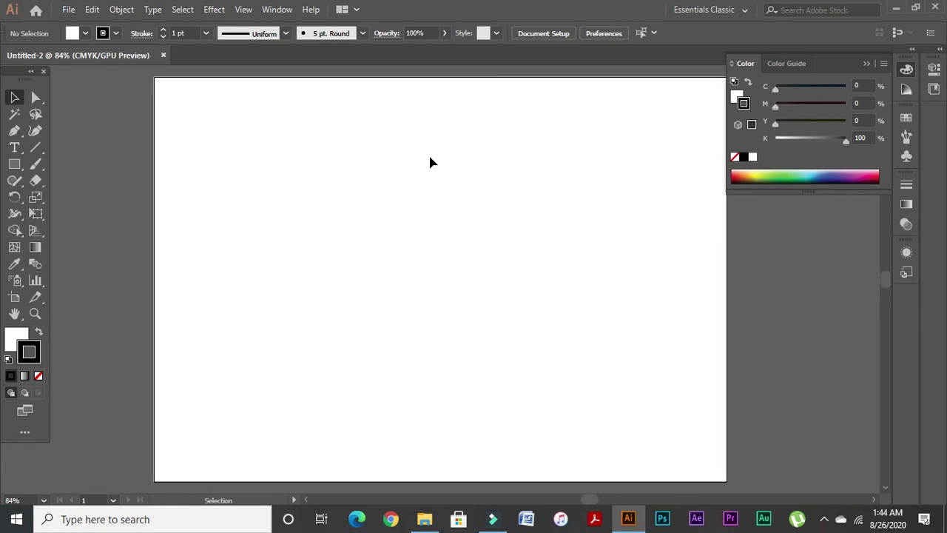
Open the file Swirl 03.ai from the Desktop.
key("ctrl+o")
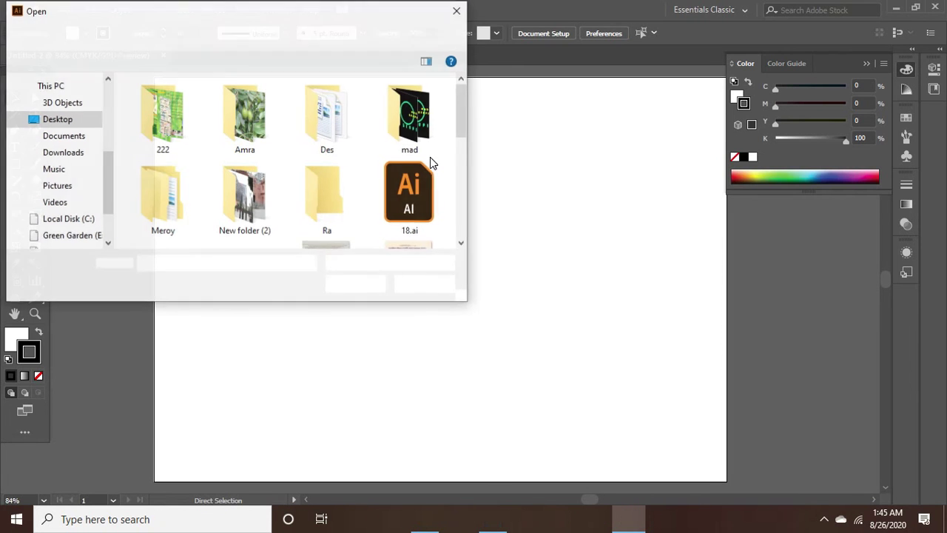
scroll(329, 151, "down", 5)
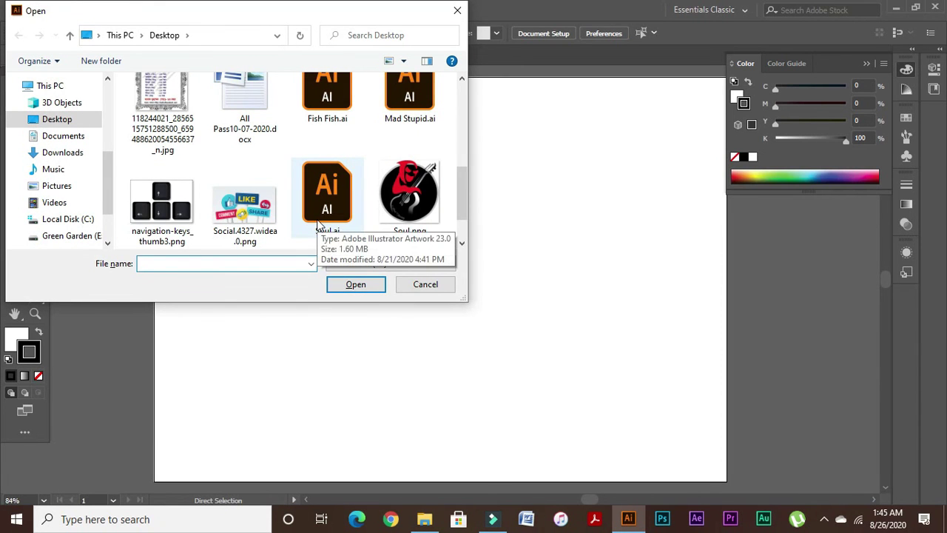
scroll(289, 196, "down", 1)
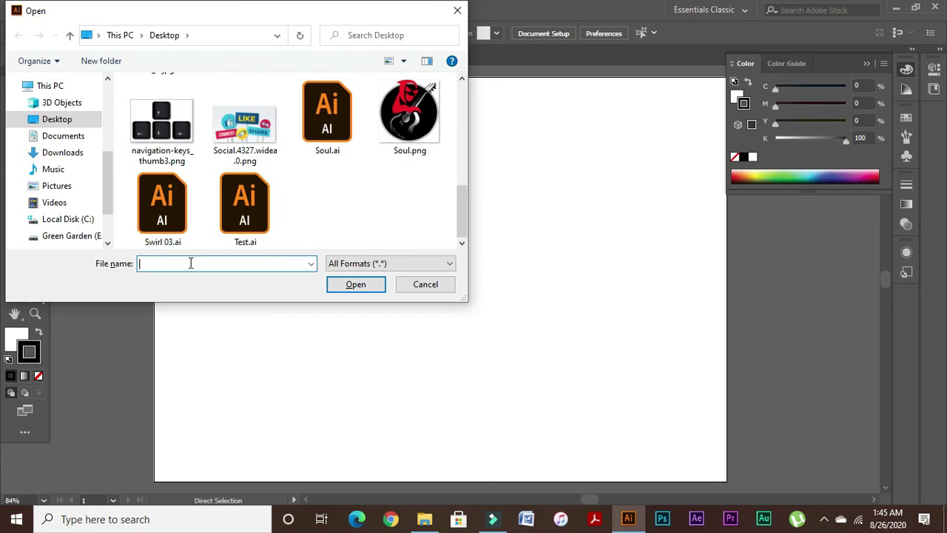
left_click(155, 211)
left_click(355, 285)
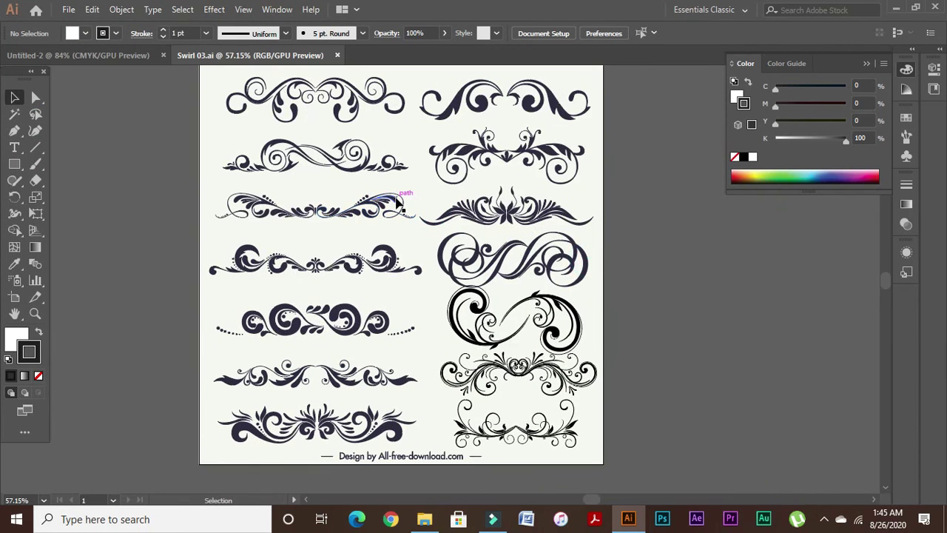
Transfer all the artwork from Swirl 03.ai into the blank Untitled-2 document, closing the source file.
key("ctrl+minus")
key("ctrl+minus")
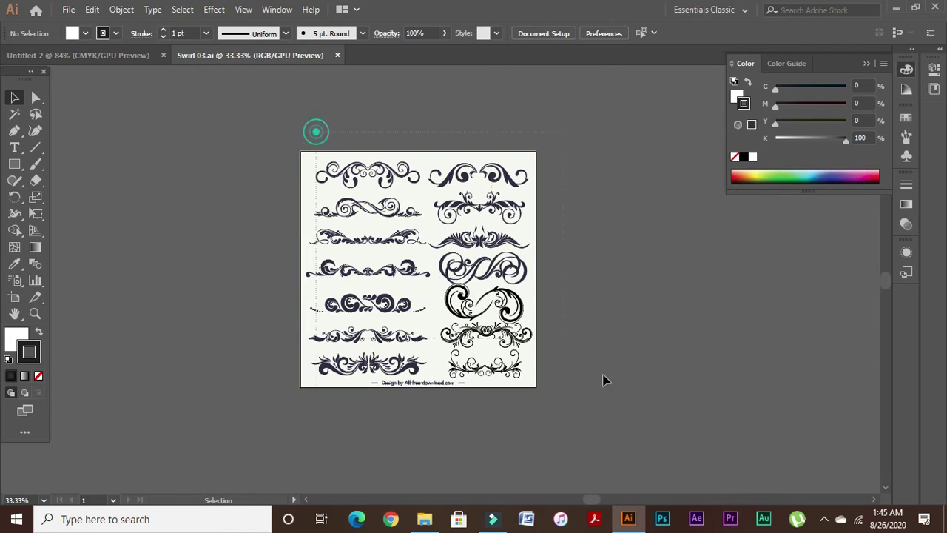
key("ctrl+a")
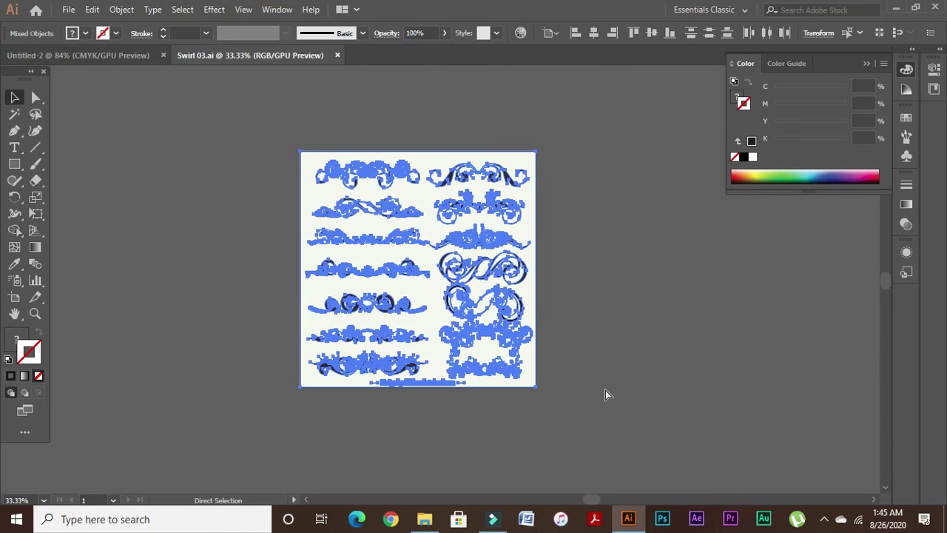
key("Delete")
key("ctrl+w")
left_click(542, 277)
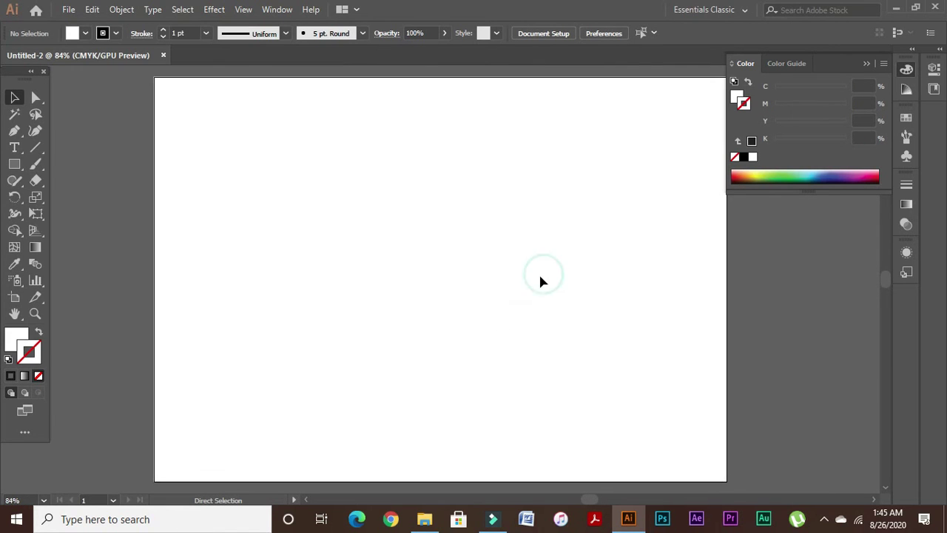
key("ctrl+v")
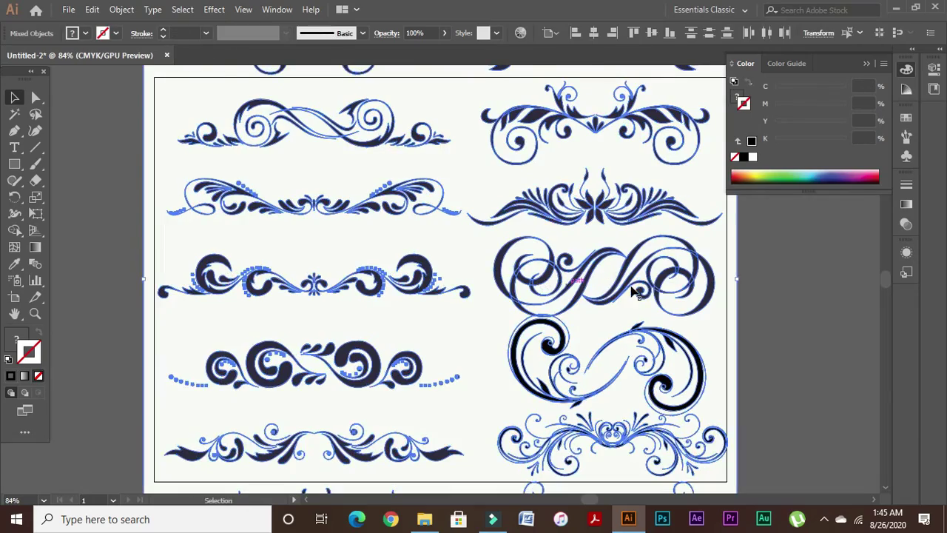
Scale the pasted swirl artwork down so that it fits within the artboard, and deselect it.
left_click_drag(651, 243, 585, 280)
left_click_drag(659, 144, 605, 244)
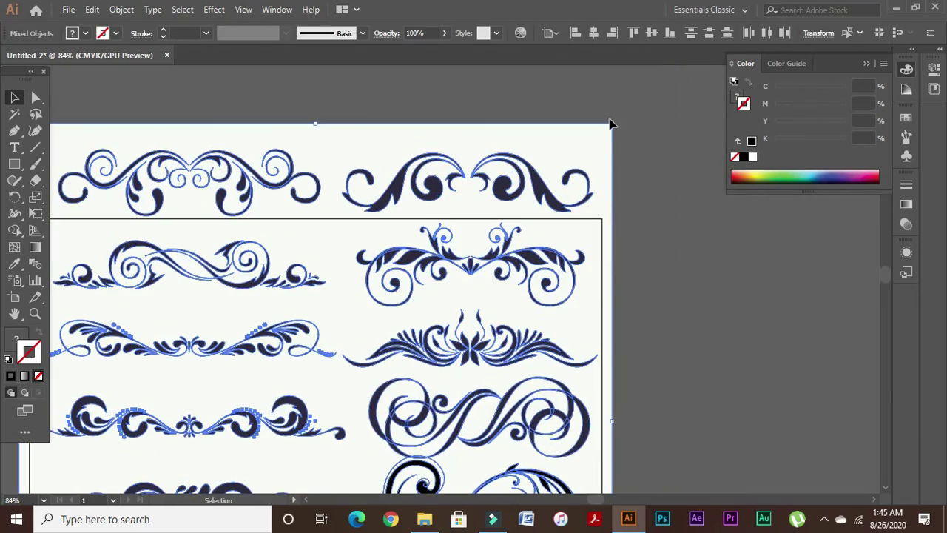
left_click_drag(611, 124, 454, 259)
left_click(558, 260)
Delete the off-white background rectangle behind the swirl ornaments.
left_click_drag(495, 304, 522, 164)
left_click_drag(265, 119, 535, 311)
left_click(534, 310, "ctrl")
left_click_drag(419, 355, 537, 293)
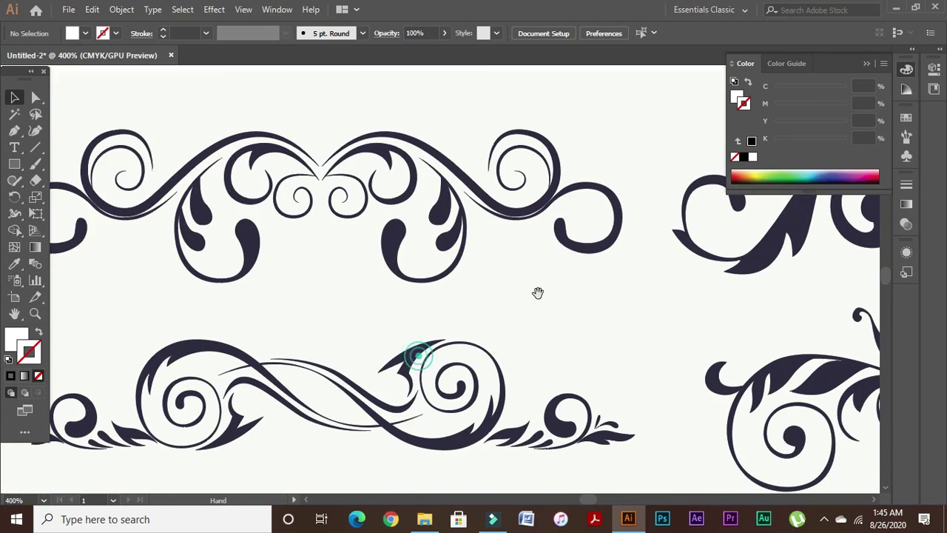
key("ctrl+equal")
key("ctrl+equal")
key("ctrl+equal")
key("ctrl+minus")
key("ctrl+minus")
key("ctrl+minus")
key("ctrl+minus")
key("ctrl+minus")
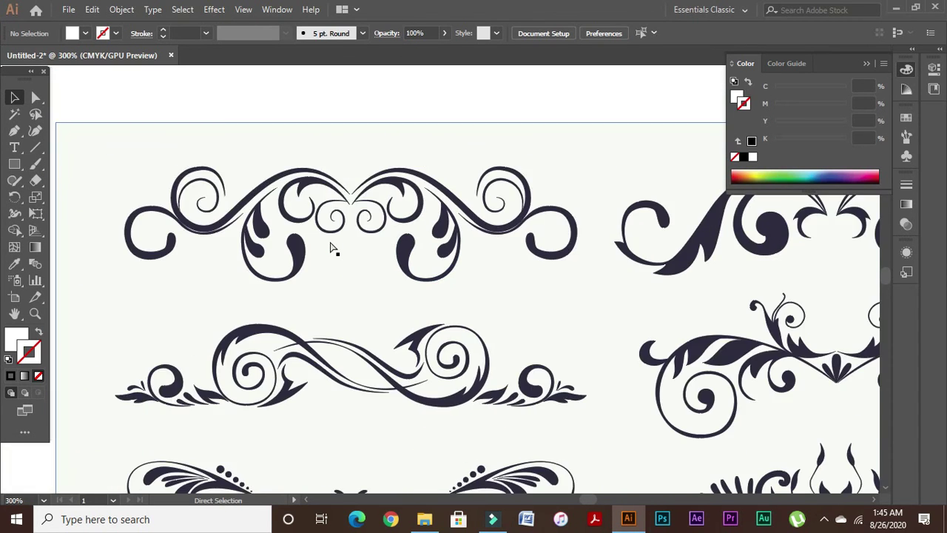
left_click(453, 213)
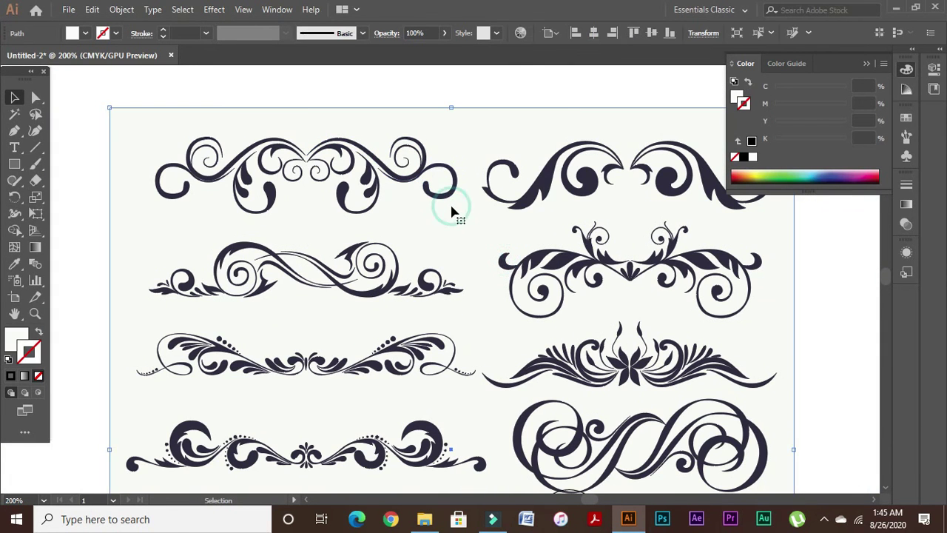
key("ctrl+shift+a")
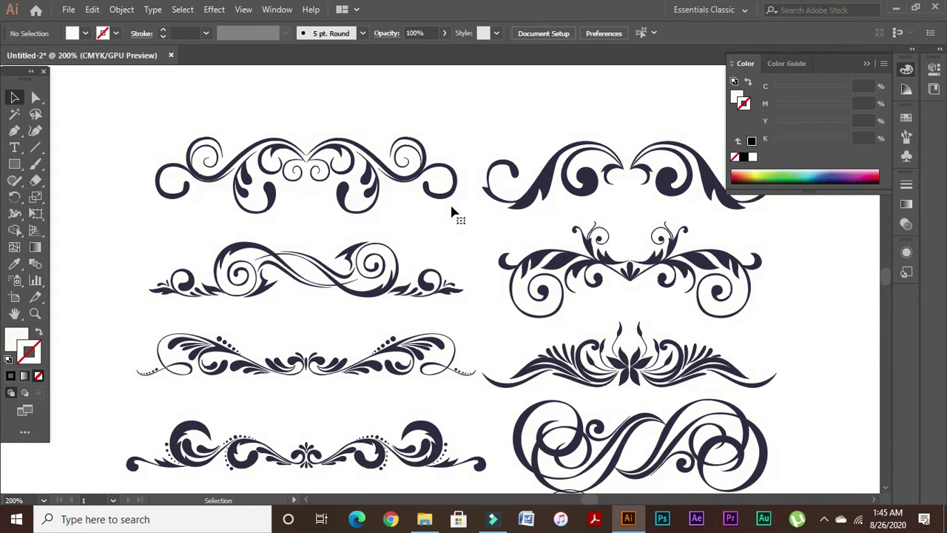
key("ctrl+minus")
key("ctrl+minus")
key("ctrl+minus")
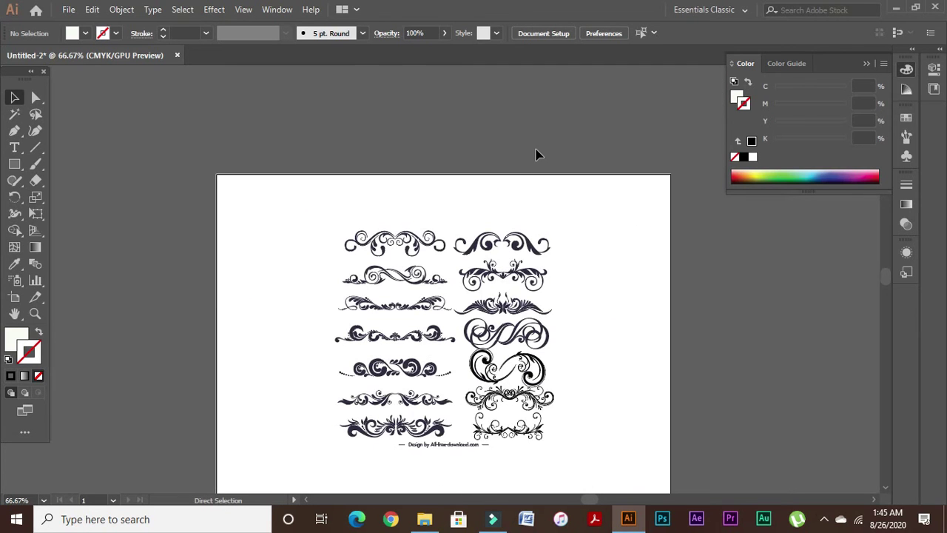
left_click_drag(500, 255, 569, 268)
left_click(578, 268)
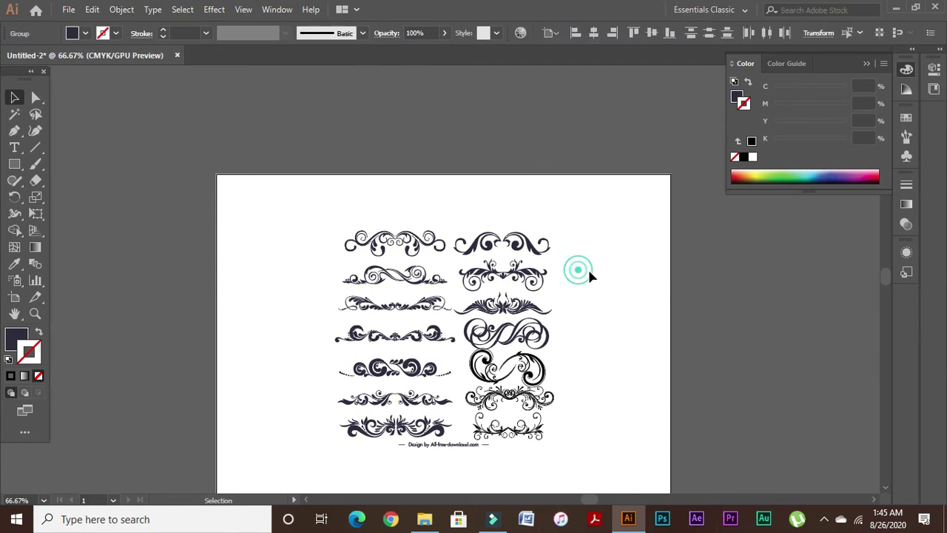
left_click_drag(305, 188, 592, 452)
left_click(592, 452)
Delete the "Design by All-free-download.com" credit line below the ornaments.
left_click(348, 236, "ctrl")
left_click(440, 291, "ctrl")
left_click(556, 348, "ctrl")
left_click_drag(567, 370, 390, 192)
left_click_drag(481, 317, 445, 237)
left_click_drag(459, 303, 406, 355)
left_click_drag(308, 439, 339, 307)
left_click_drag(185, 413, 485, 345)
key("Delete")
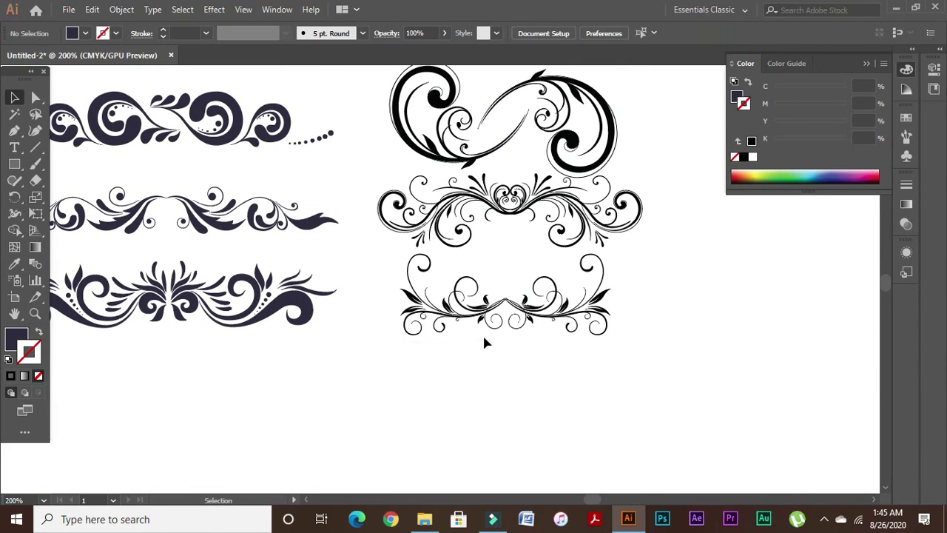
Examine the curls, leaves and varying stroke thickness of the black ornaments up close, including the one with the heart-shaped centre.
left_click_drag(535, 264, 419, 277)
left_click_drag(367, 254, 510, 304)
left_click_drag(510, 304, 418, 270)
left_click_drag(336, 330, 397, 313)
left_click_drag(188, 245, 355, 325)
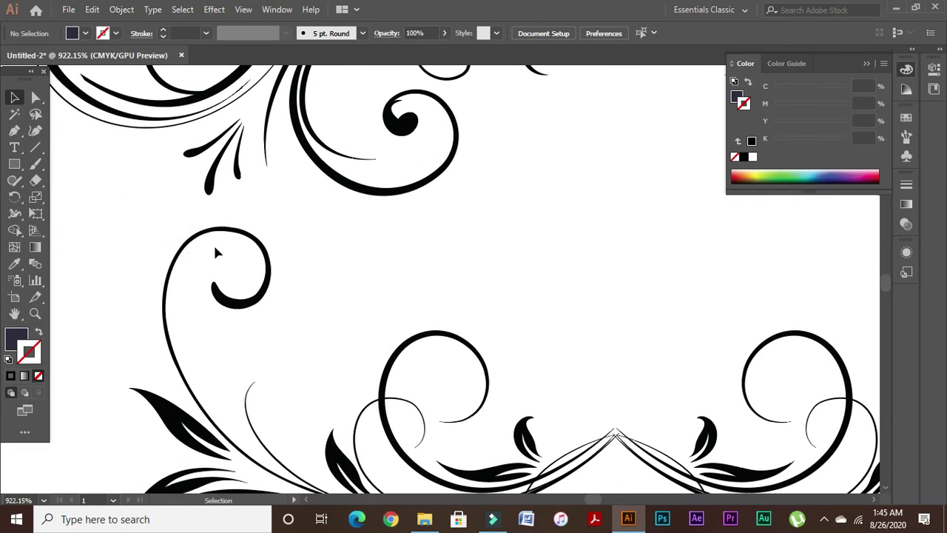
left_click_drag(338, 432, 330, 320)
left_click_drag(264, 315, 376, 319)
left_click_drag(326, 229, 368, 314)
left_click_drag(349, 165, 348, 343)
left_click_drag(404, 164, 293, 292)
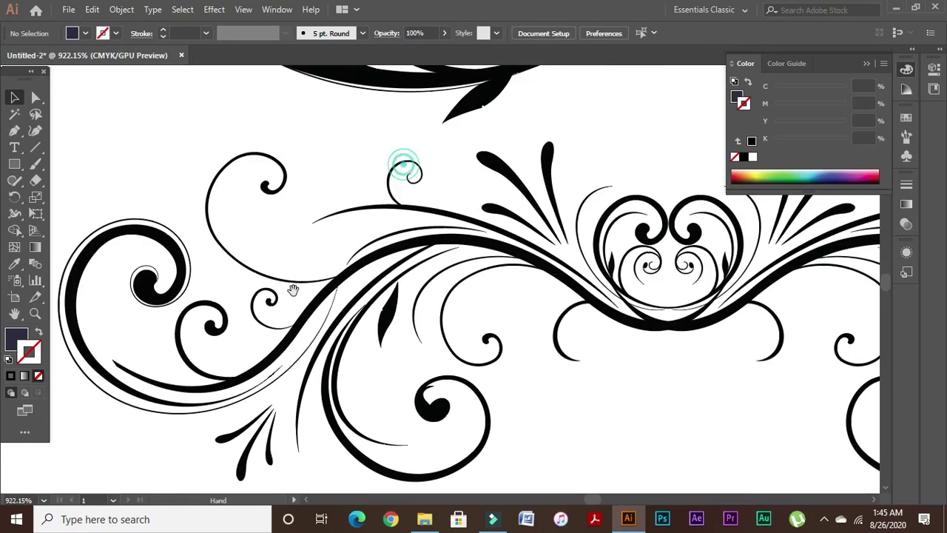
left_click_drag(401, 199, 293, 272)
left_click_drag(216, 269, 355, 264)
left_click_drag(264, 207, 403, 270)
left_click_drag(503, 231, 406, 307)
scroll(440, 260, "down", 8)
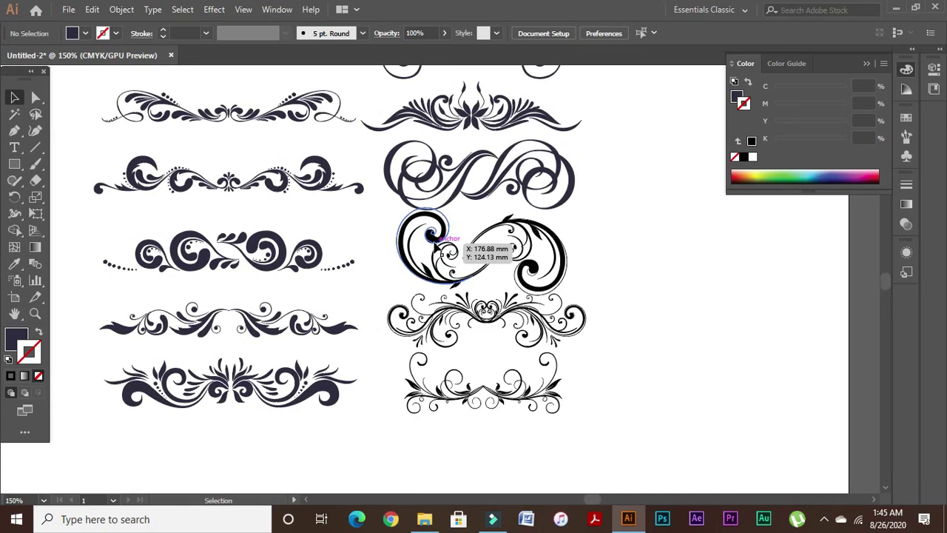
scroll(436, 253, "up", 6)
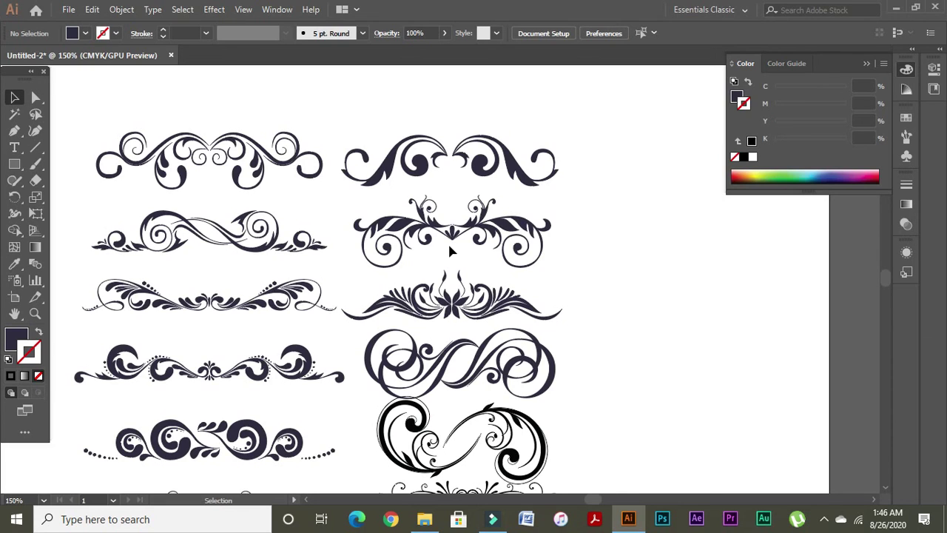
key("ctrl")
key("ctrl+minus")
key("ctrl+minus")
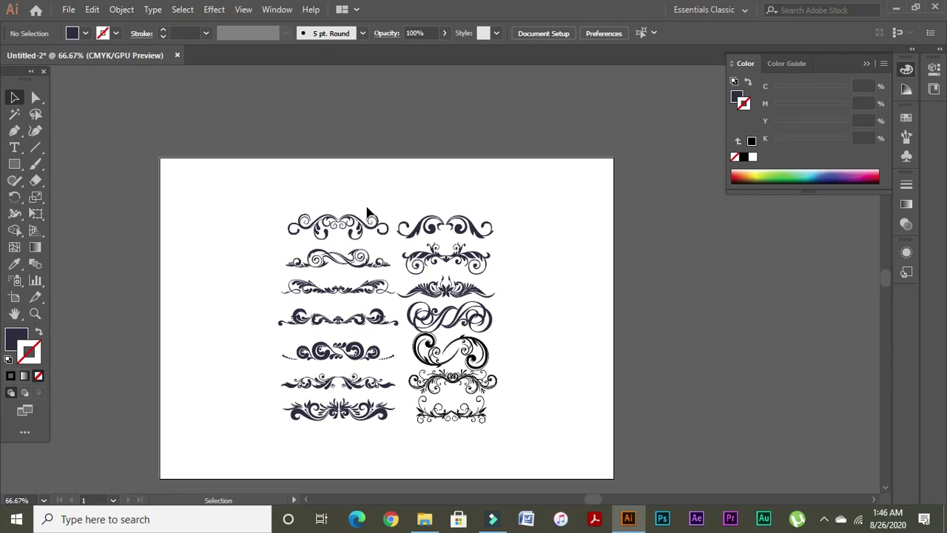
Examine the flower-centred ornament and its neighbours up close, then return to the whole set.
key("ctrl+space")
left_click_drag(378, 237, 587, 333)
left_click_drag(588, 333, 492, 206)
left_click_drag(392, 190, 560, 277)
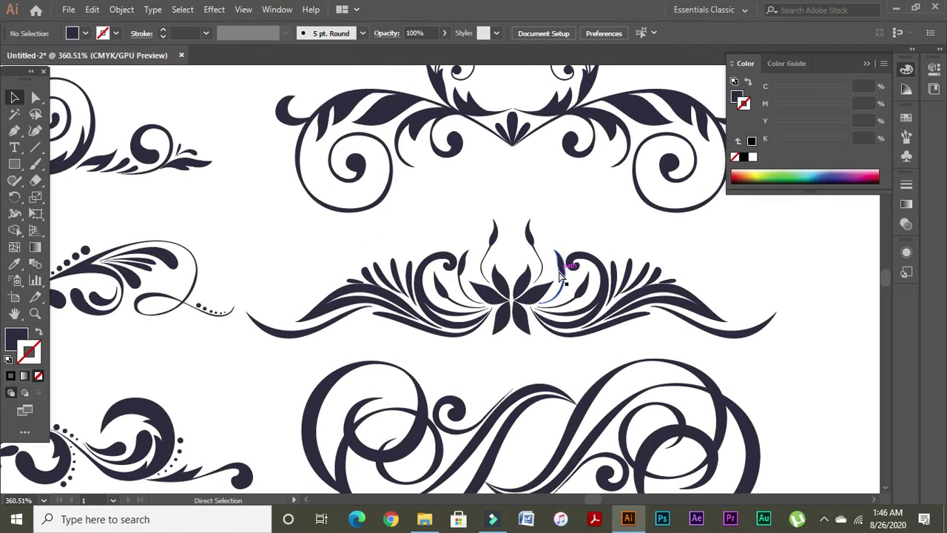
key("ctrl+minus")
key("ctrl+minus")
key("ctrl+minus")
key("ctrl+minus")
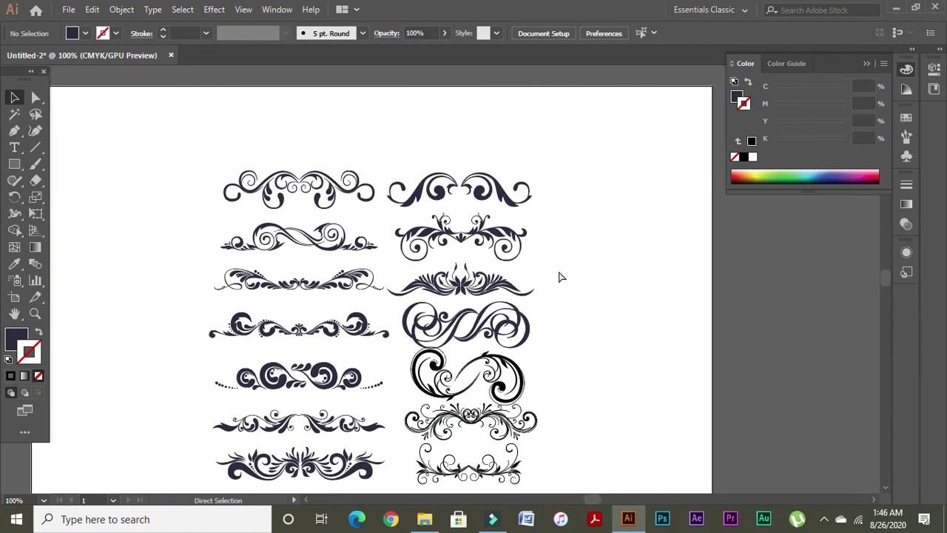
key("ctrl+minus")
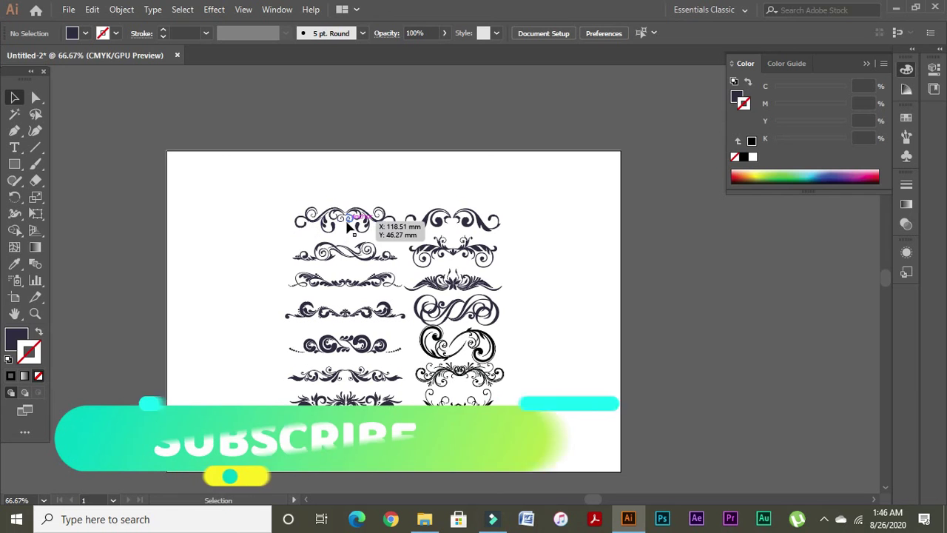
Inspect the full set of swirl ornaments in both columns, selecting them all briefly and deselecting them.
left_click_drag(280, 182, 587, 380)
key("ctrl+space")
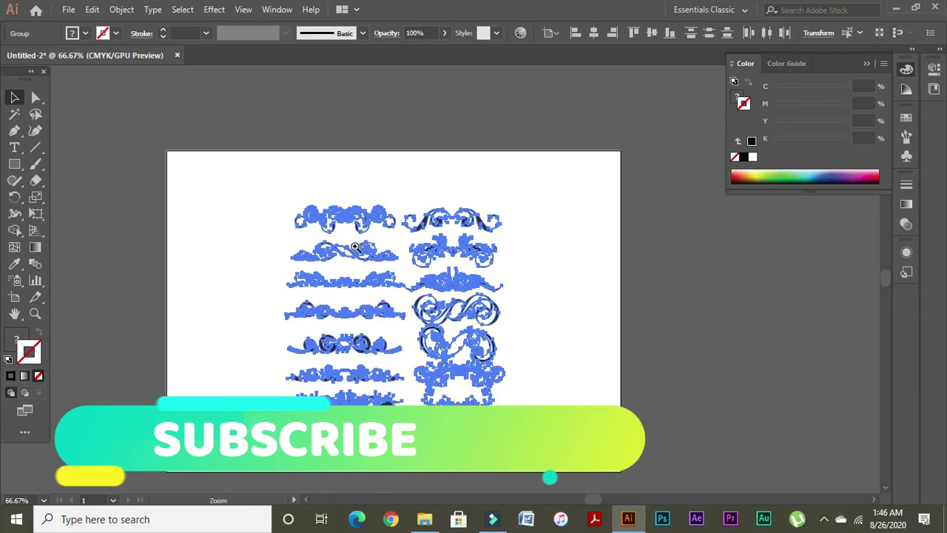
left_click_drag(362, 246, 515, 312)
left_click(698, 290)
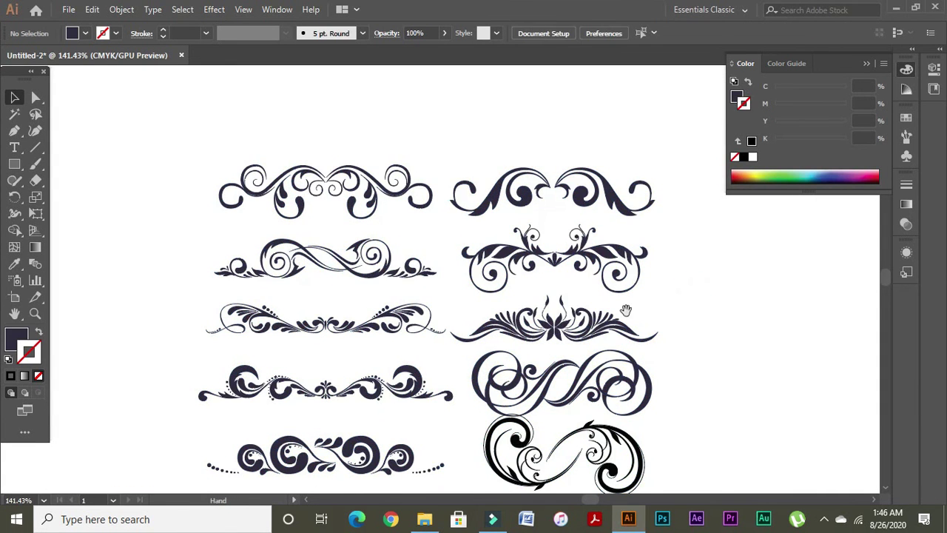
left_click_drag(626, 311, 601, 276)
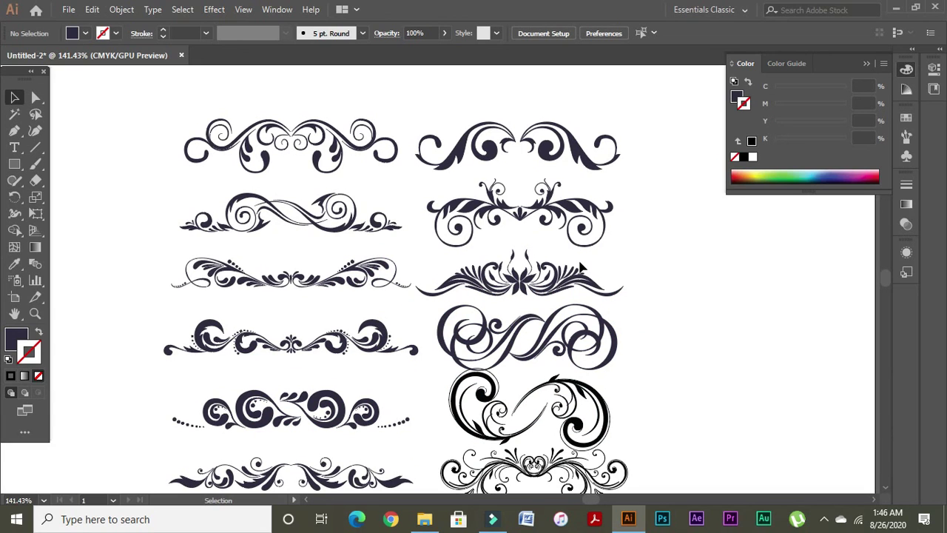
key("ctrl")
key("ctrl+minus")
key("ctrl+minus")
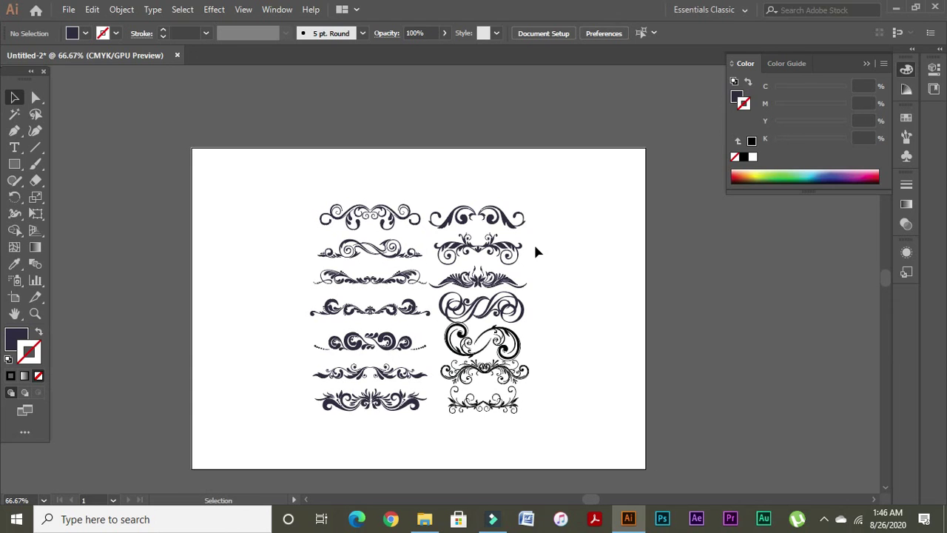
Move all the swirl ornaments together off the artboard to the empty area beside its right edge.
left_click_drag(318, 158, 628, 474)
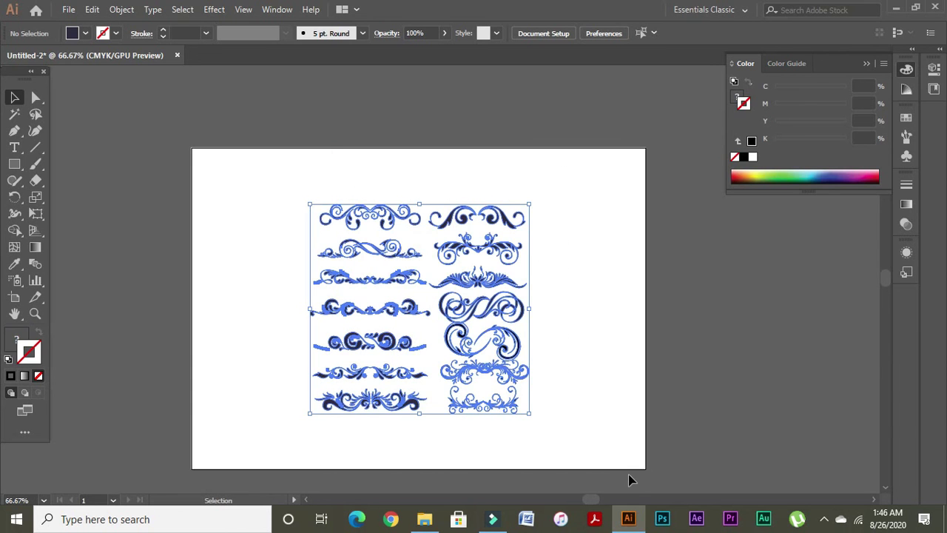
left_click_drag(479, 245, 757, 237)
left_click_drag(749, 290, 638, 279)
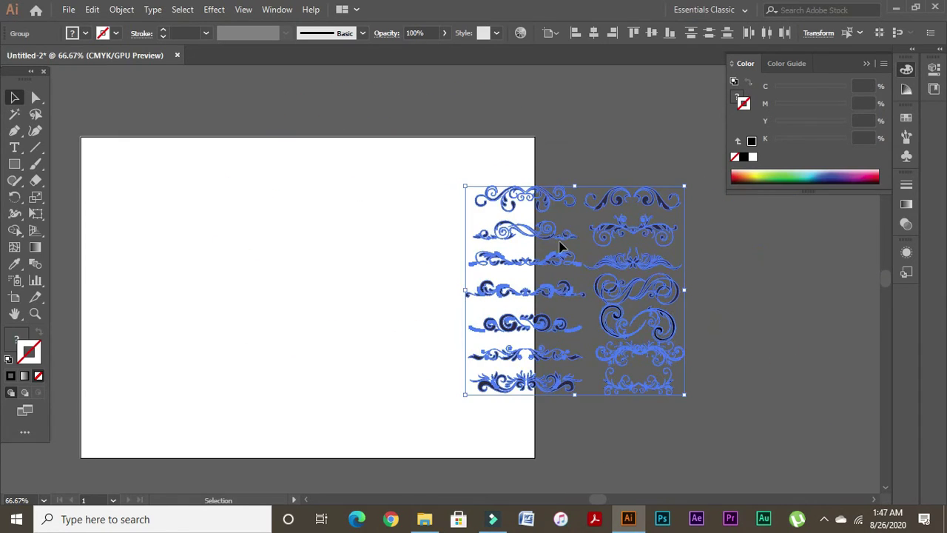
left_click_drag(549, 237, 655, 257)
left_click_drag(415, 271, 541, 286)
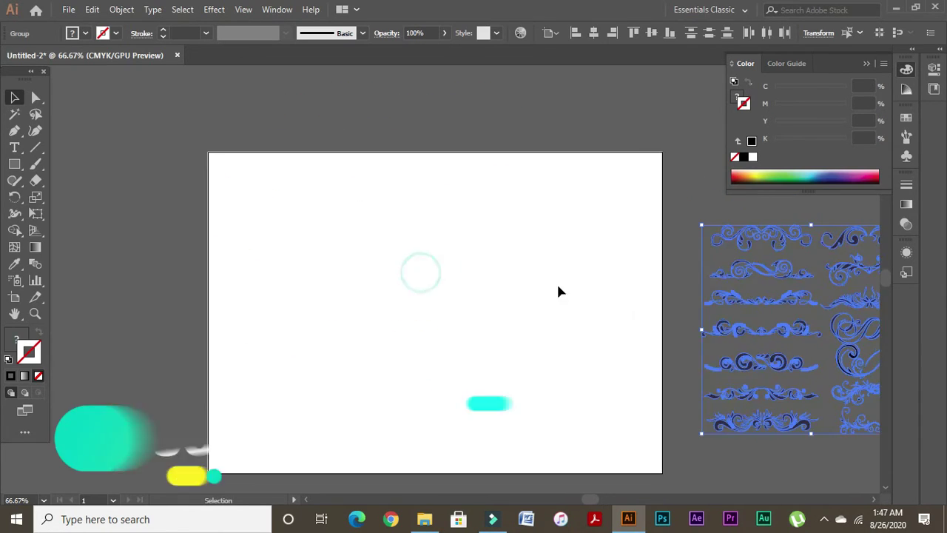
Deselect the swirl ornaments and show the empty artboard and the full reference set together.
left_click_drag(689, 273, 612, 276)
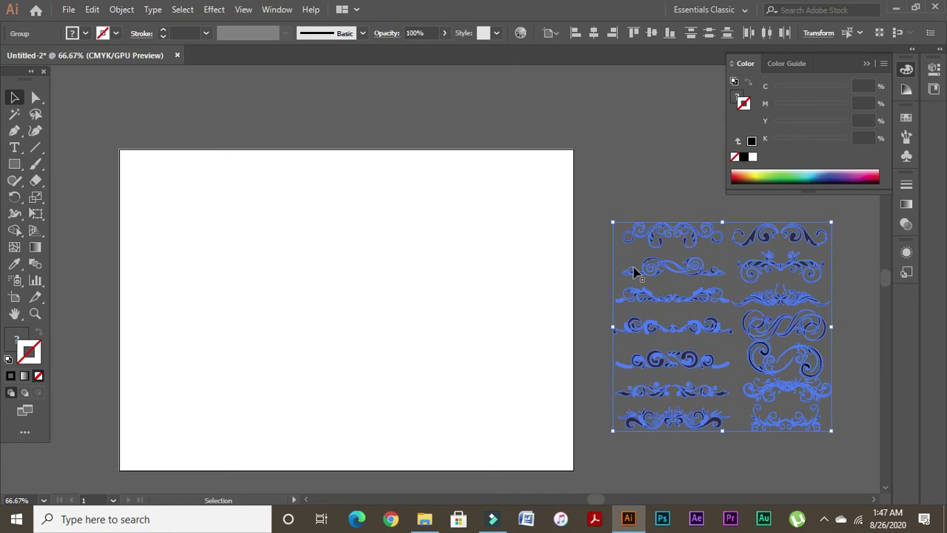
left_click(636, 201)
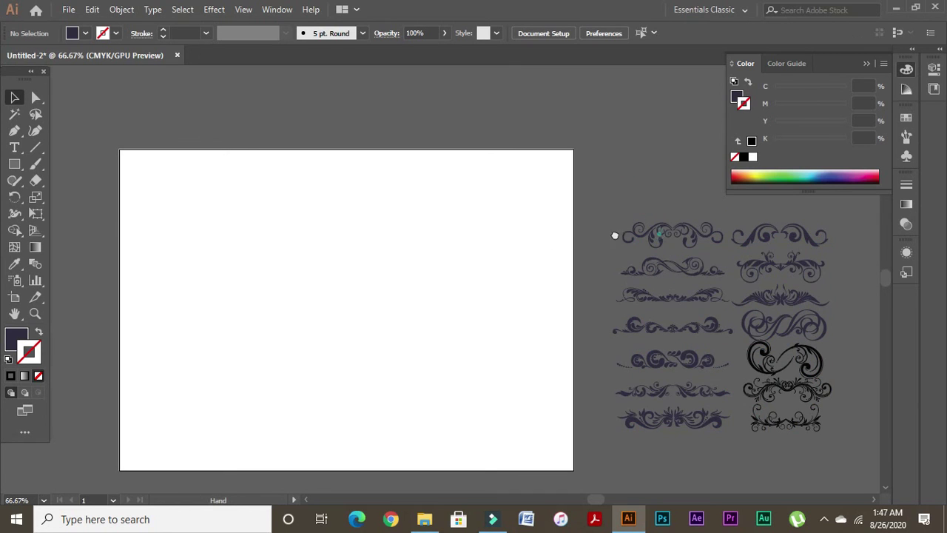
scroll(615, 234, "right", 3)
left_click_drag(504, 246, 607, 253)
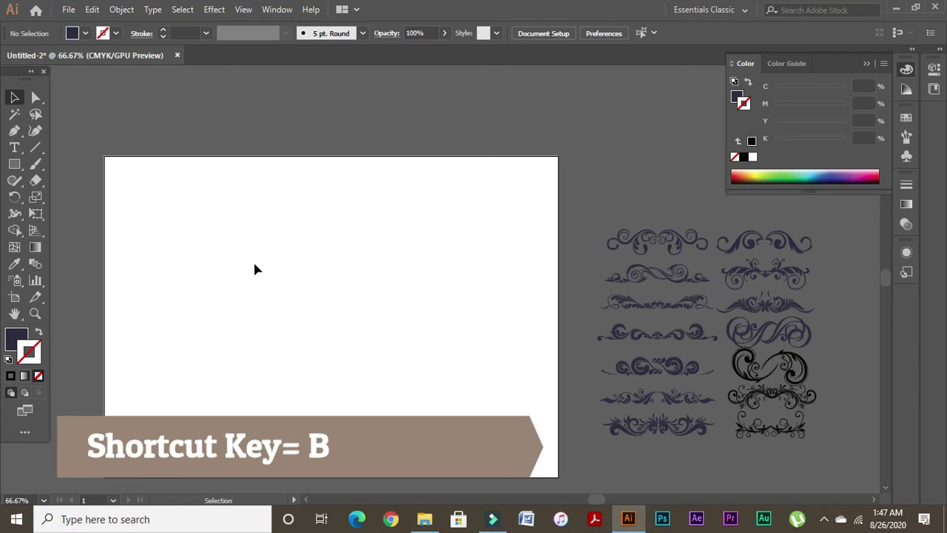
Try painting two practice swirl strokes across the artboard with the Paintbrush tool, removing both.
key("b")
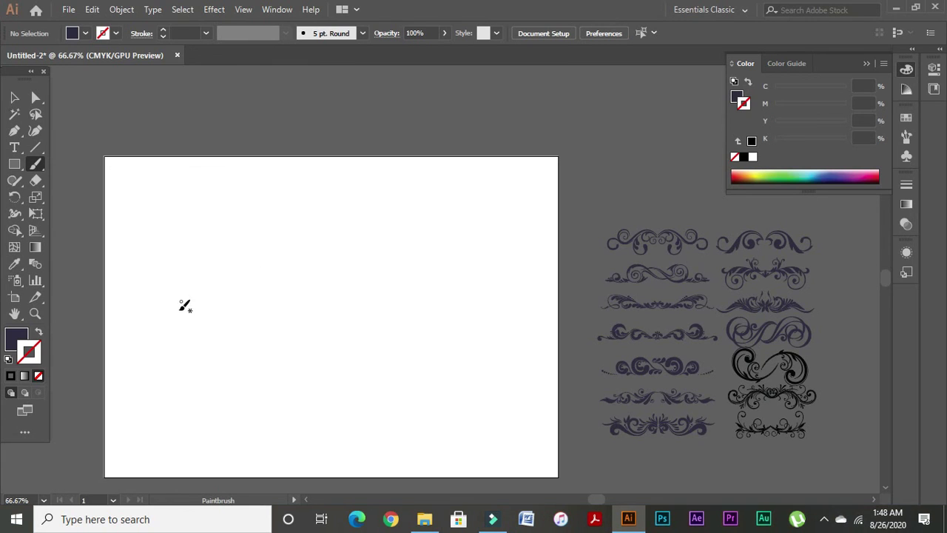
mouse_move(164, 308)
left_mouse_down()
mouse_move(205, 279)
mouse_move(366, 279)
mouse_move(439, 211)
mouse_move(430, 167)
mouse_move(352, 158)
mouse_move(302, 196)
mouse_move(301, 214)
mouse_move(338, 219)
mouse_move(384, 201)
left_mouse_up()
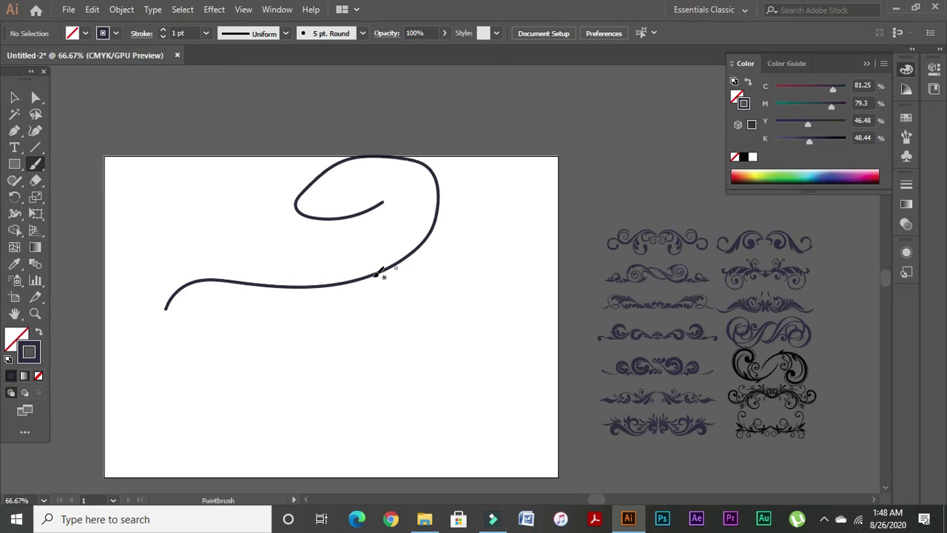
mouse_move(179, 325)
left_mouse_down()
mouse_move(265, 330)
mouse_move(410, 314)
mouse_move(488, 228)
mouse_move(475, 165)
mouse_move(416, 126)
mouse_move(274, 124)
mouse_move(249, 148)
mouse_move(274, 220)
mouse_move(337, 236)
mouse_move(396, 215)
mouse_move(408, 180)
left_mouse_up()
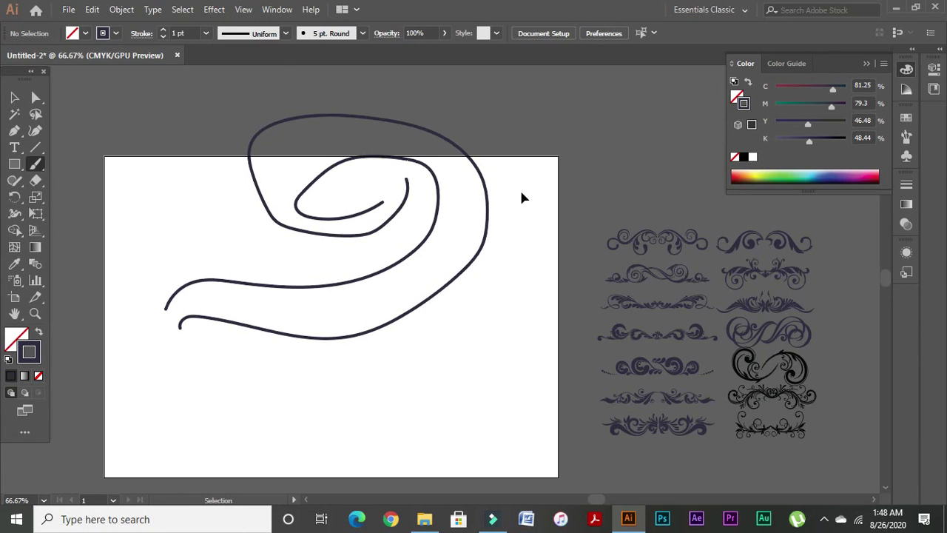
key("ctrl+z")
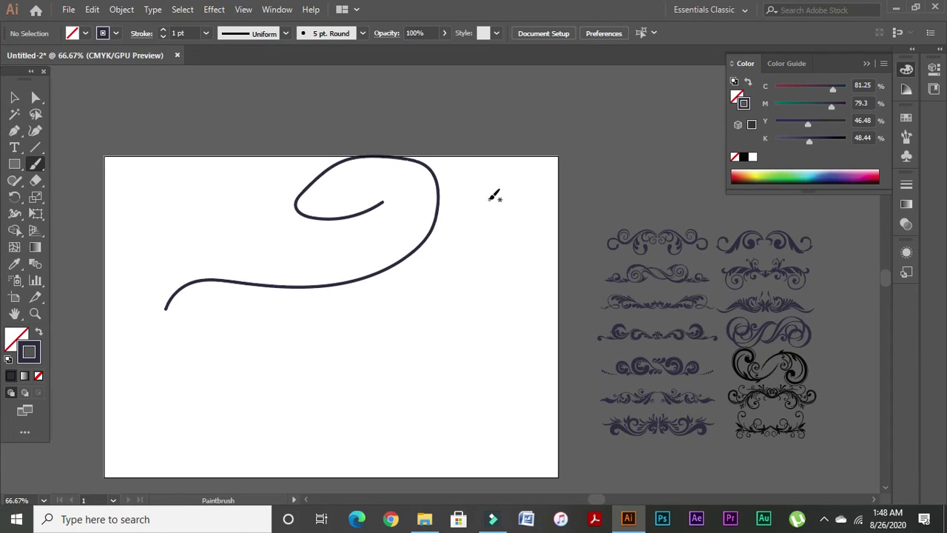
left_click(14, 97)
left_click_drag(293, 141, 476, 305)
key("Delete")
Try painting a sweeping single-curl stroke twice with the Paintbrush tool, removing each attempt.
left_click(35, 165)
mouse_move(130, 332)
left_mouse_down()
mouse_move(239, 358)
mouse_move(368, 311)
mouse_move(426, 250)
mouse_move(434, 210)
mouse_move(410, 188)
mouse_move(346, 189)
mouse_move(302, 234)
mouse_move(318, 265)
mouse_move(387, 259)
mouse_move(420, 199)
left_mouse_up()
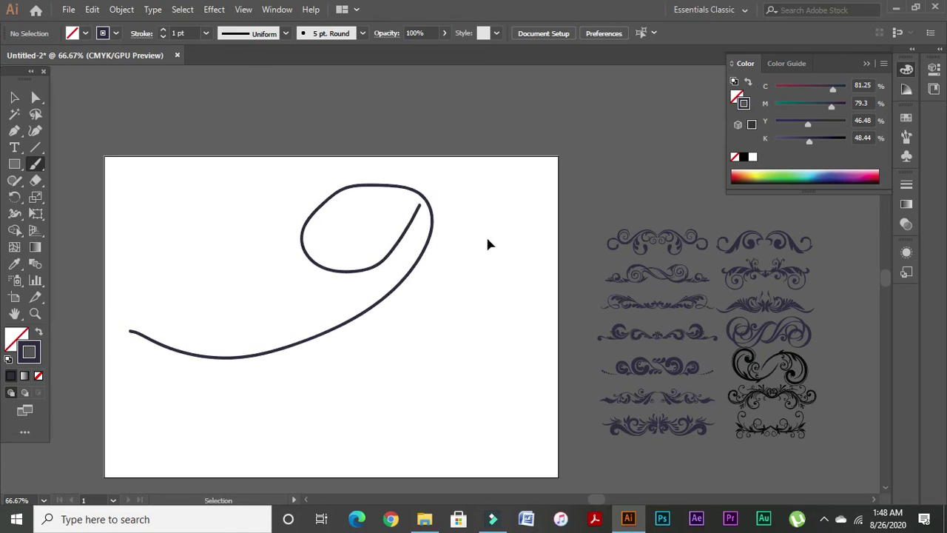
key("ctrl+z")
mouse_move(148, 288)
left_mouse_down()
mouse_move(267, 387)
mouse_move(463, 239)
mouse_move(345, 197)
mouse_move(325, 268)
mouse_move(420, 207)
left_mouse_up()
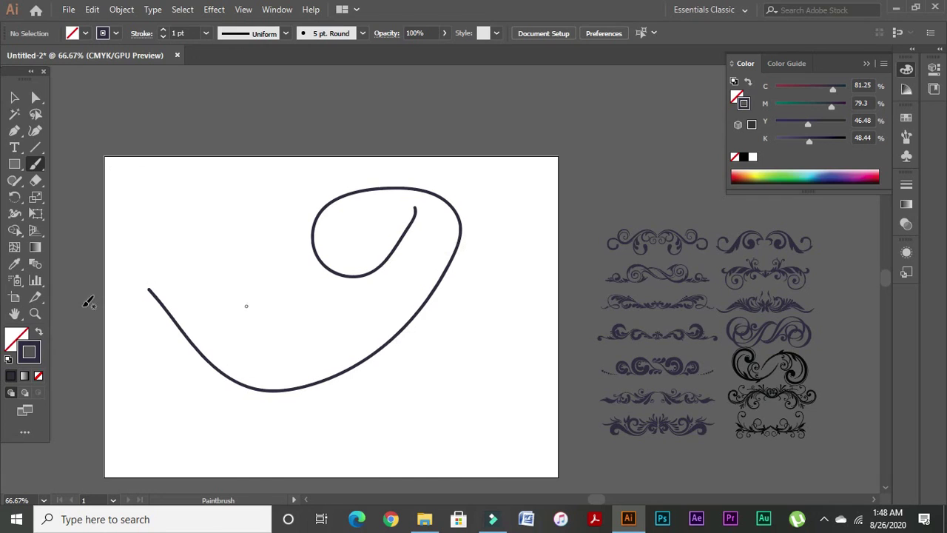
left_click(14, 97)
left_click_drag(318, 158, 490, 340)
key("Delete")
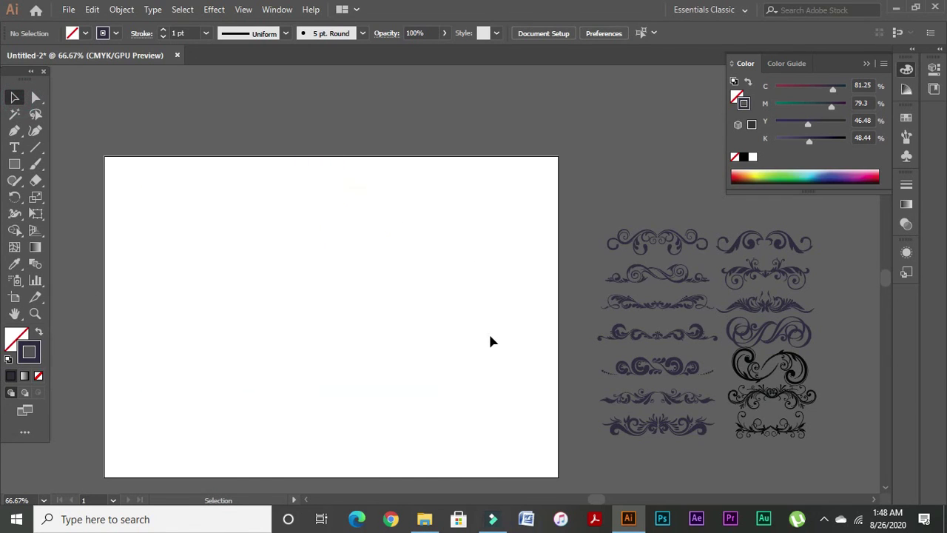
Try painting a wide bowl-shaped stroke that ends in a small curl, and delete it.
left_click(35, 164)
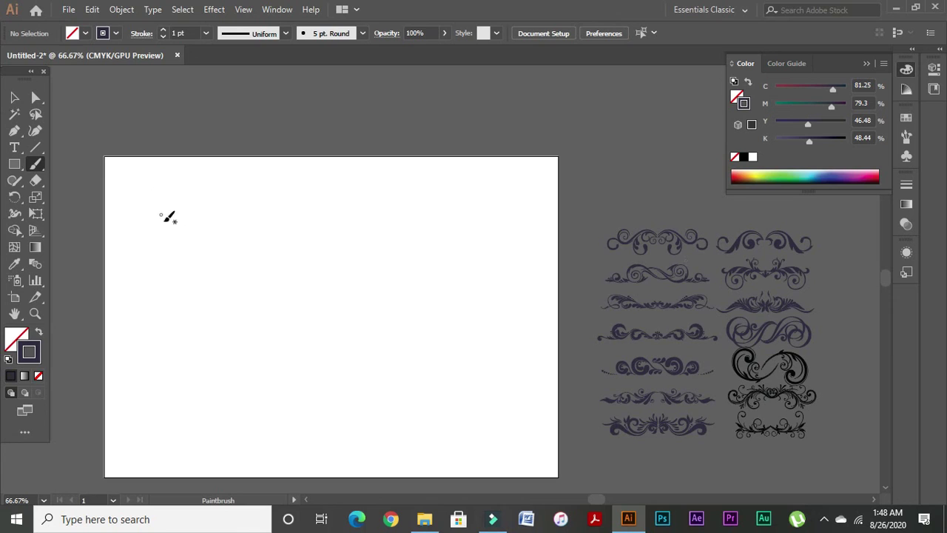
mouse_move(122, 230)
left_mouse_down()
mouse_move(179, 300)
mouse_move(259, 335)
mouse_move(358, 332)
mouse_move(453, 266)
mouse_move(495, 186)
mouse_move(470, 174)
mouse_move(440, 184)
mouse_move(435, 205)
mouse_move(453, 210)
mouse_move(475, 179)
left_mouse_up()
left_click(15, 96)
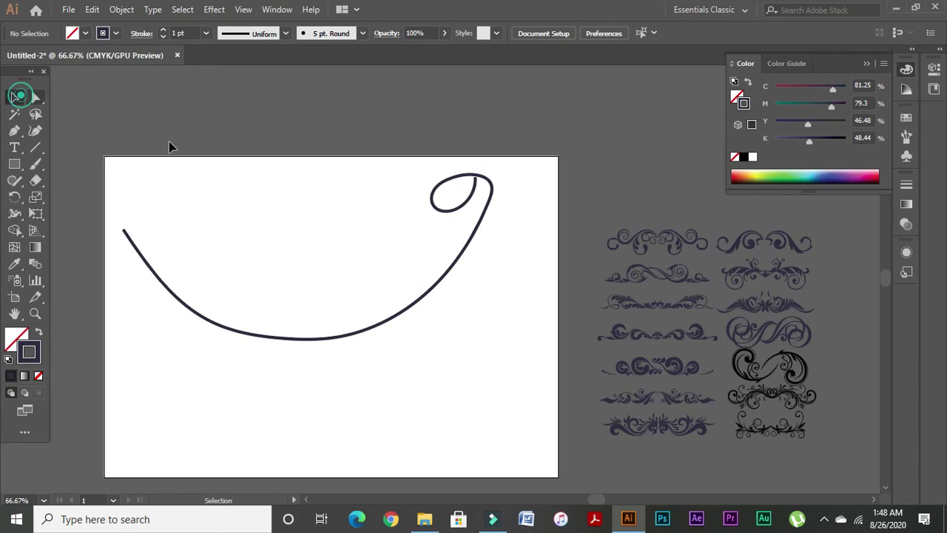
left_click_drag(381, 152, 553, 323)
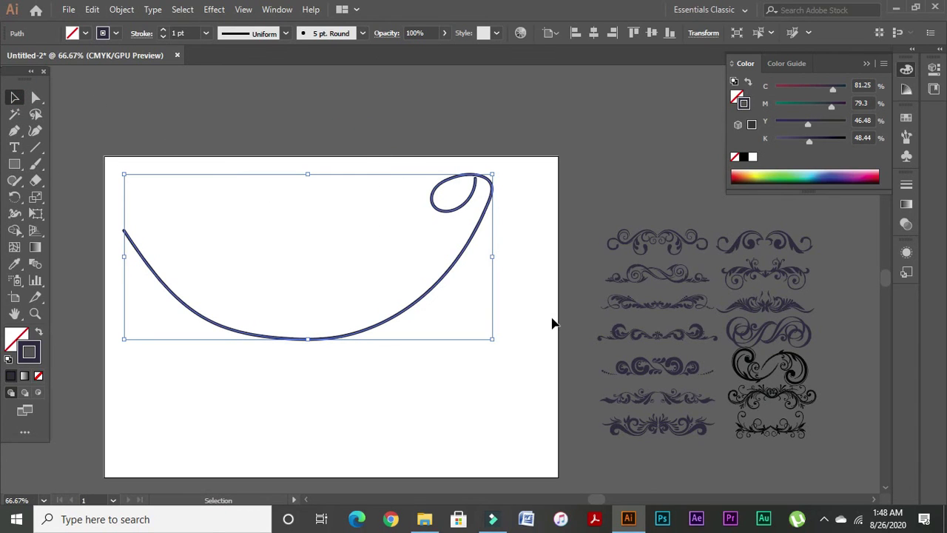
key("Delete")
Paint an S-shaped stroke ending in a curl and review the Paintbrush tool options without changing them.
left_click(36, 164)
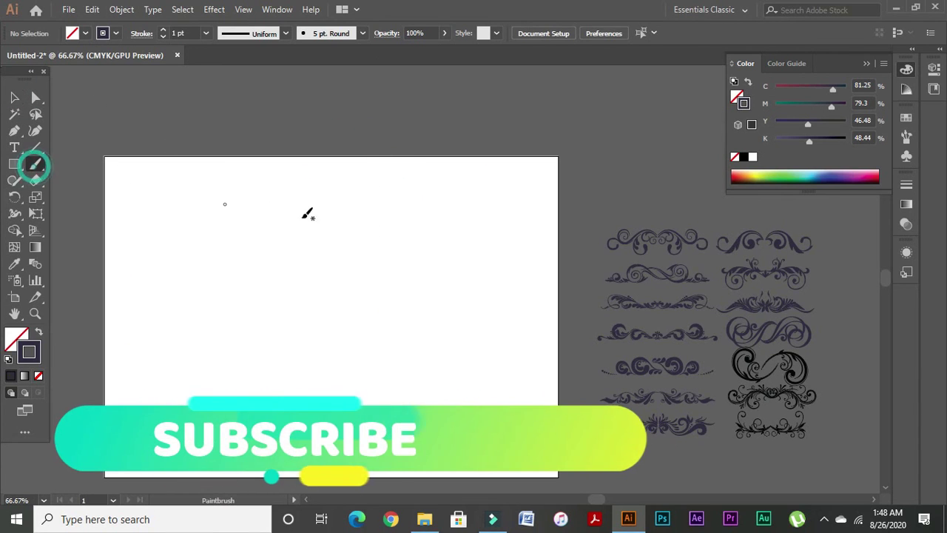
mouse_move(120, 319)
left_mouse_down()
mouse_move(162, 263)
mouse_move(422, 219)
mouse_move(453, 160)
mouse_move(418, 147)
mouse_move(390, 155)
mouse_move(409, 185)
mouse_move(423, 164)
left_mouse_up()
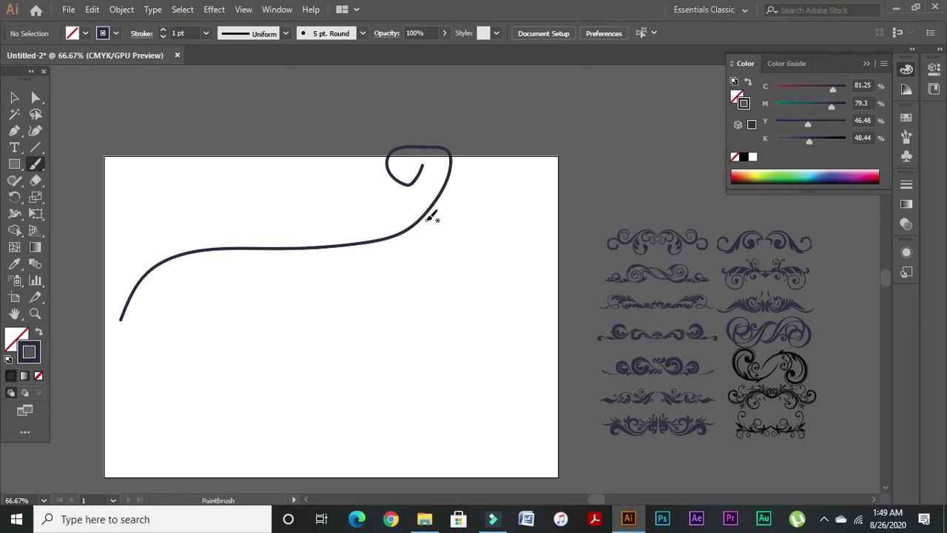
double_click(38, 162)
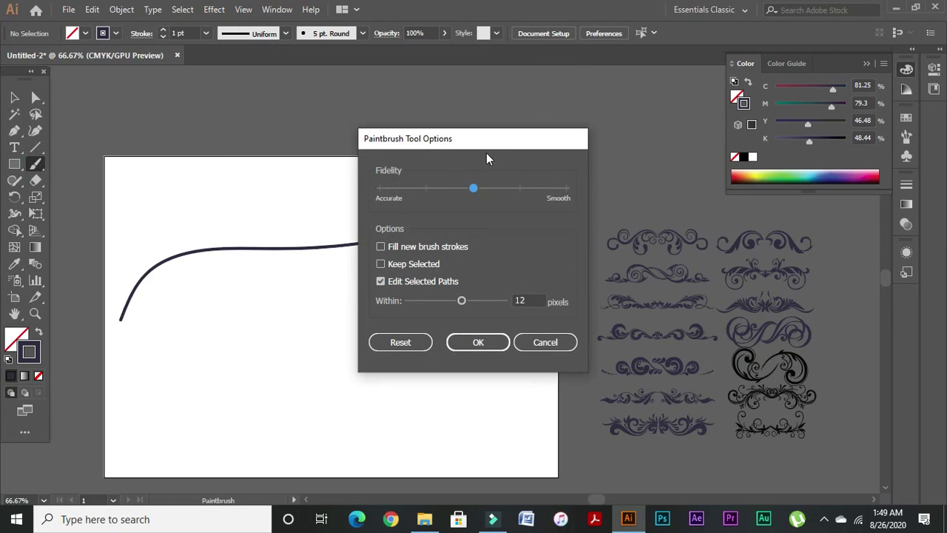
left_click_drag(480, 142, 538, 230)
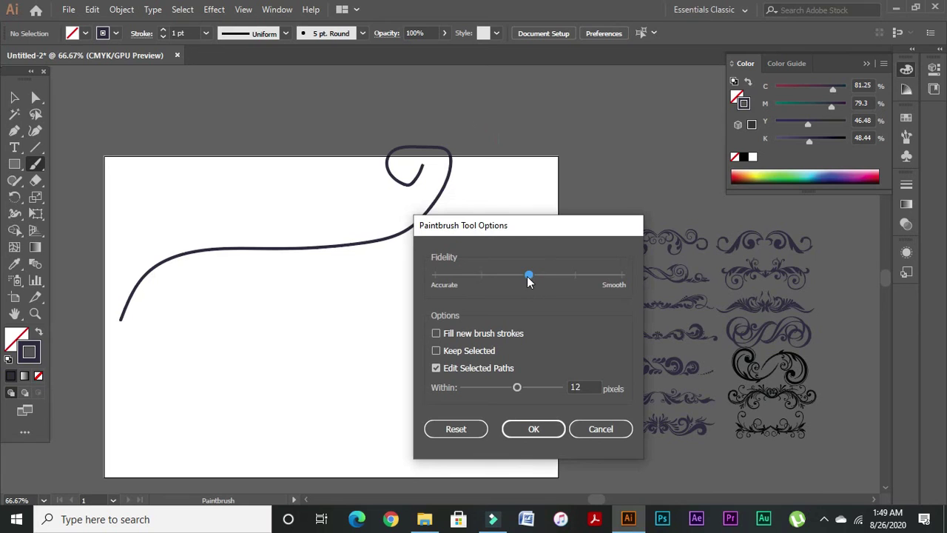
left_click(613, 428)
With the S-shaped stroke selected, set the Paintbrush fidelity to the first notch after Accurate.
left_click(13, 96)
left_click(304, 247)
double_click(35, 164)
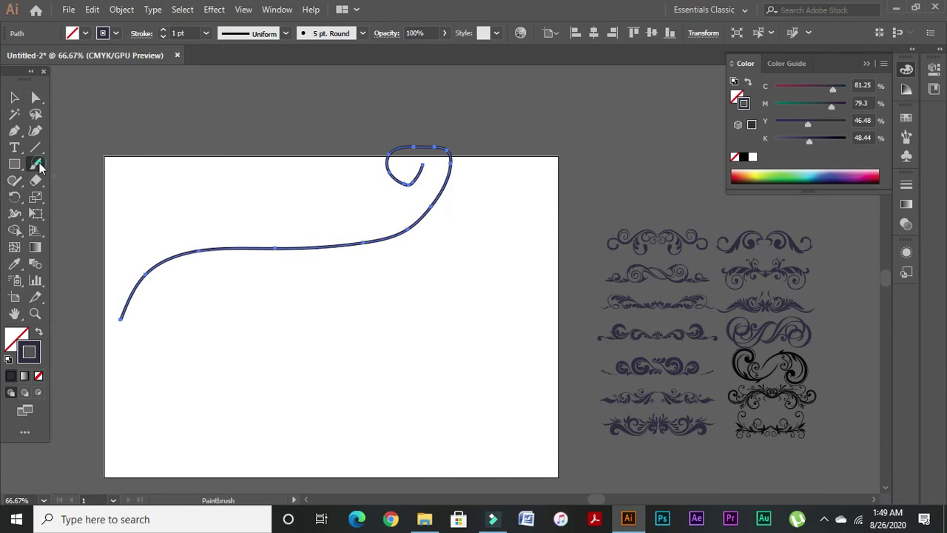
mouse_move(549, 232)
left_mouse_down()
mouse_move(539, 154)
mouse_move(590, 158)
left_mouse_up()
left_click_drag(575, 201, 522, 204)
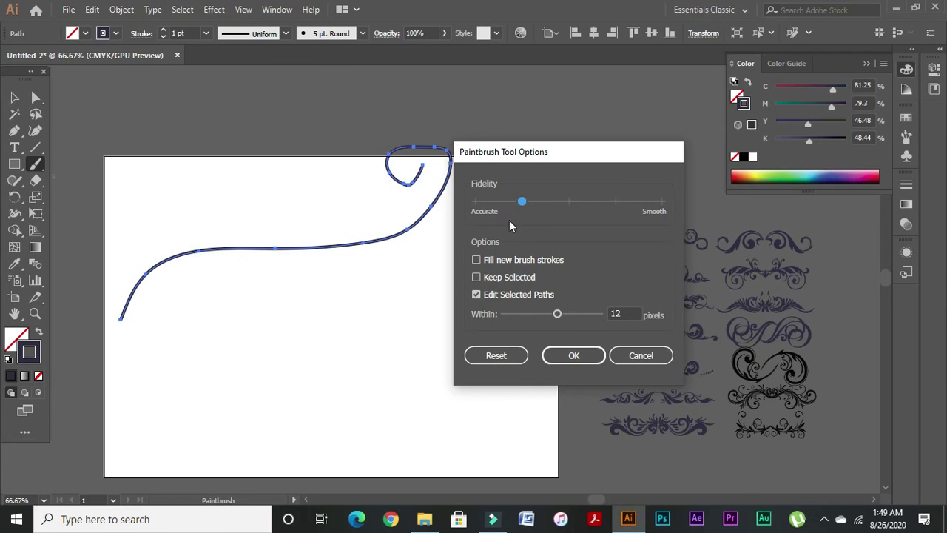
left_click(583, 354)
Delete the S-shaped stroke and paint two curled swirl strokes, one nested above the other.
left_click_drag(360, 161, 580, 279)
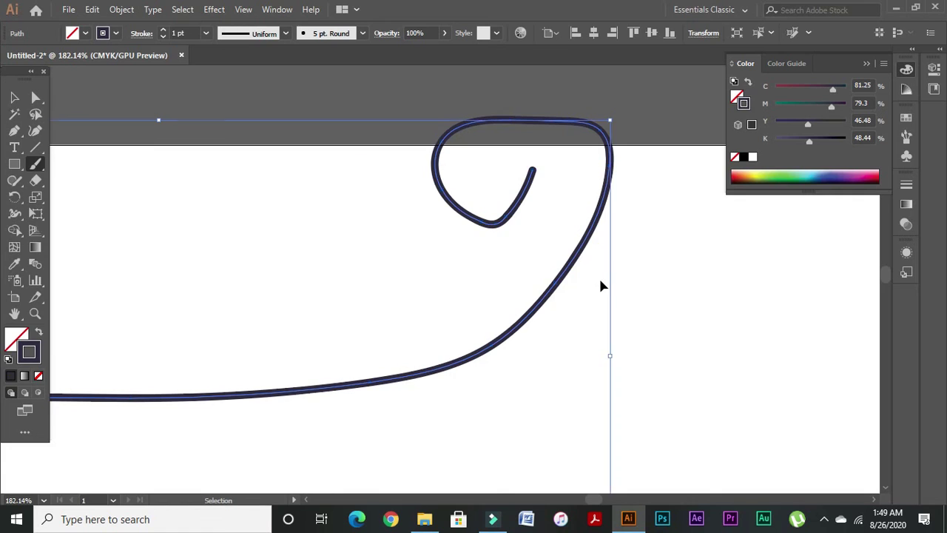
key("Delete")
mouse_move(191, 275)
left_mouse_down()
mouse_move(281, 321)
mouse_move(507, 302)
mouse_move(534, 191)
mouse_move(478, 216)
mouse_move(531, 238)
left_mouse_up()
mouse_move(215, 238)
left_mouse_down()
mouse_move(324, 272)
mouse_move(409, 155)
mouse_move(392, 208)
mouse_move(397, 185)
left_mouse_up()
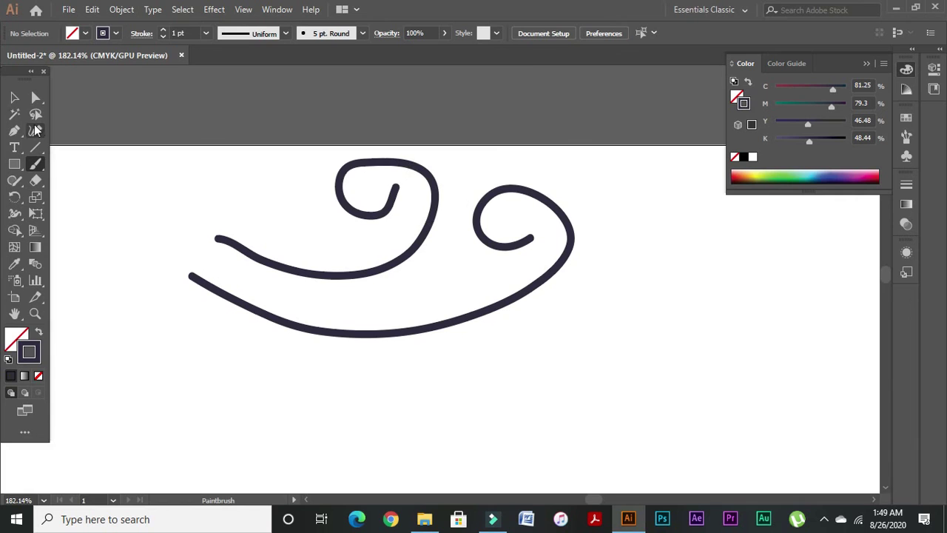
Set the Paintbrush fidelity fully to Smooth and paint a third curled stroke below the other two.
double_click(37, 163)
left_click_drag(554, 201, 654, 201)
left_click(573, 356)
mouse_move(272, 399)
left_mouse_down()
mouse_move(306, 404)
mouse_move(659, 271)
left_mouse_up()
mouse_move(674, 230)
left_mouse_down()
mouse_move(598, 226)
mouse_move(641, 215)
left_mouse_up()
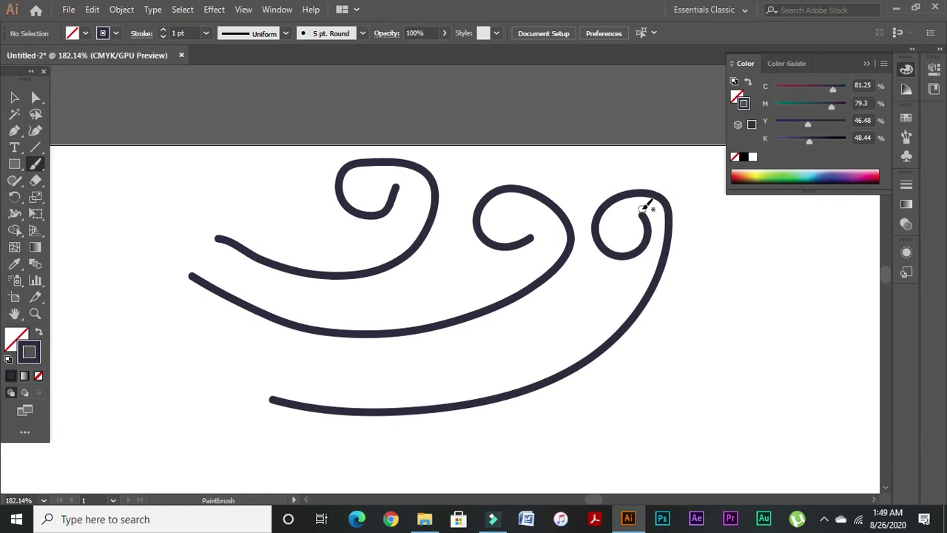
Compare the smoothness of the three curls up close and review the Paintbrush fidelity setting.
key("ctrl+space")
left_click_drag(559, 174, 713, 277)
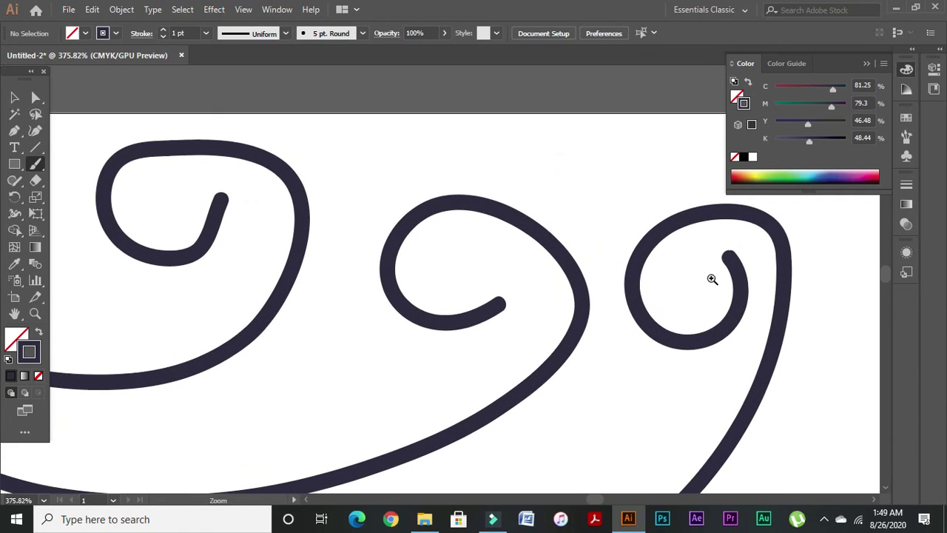
key("ctrl+minus")
key("ctrl+minus")
key("ctrl+minus")
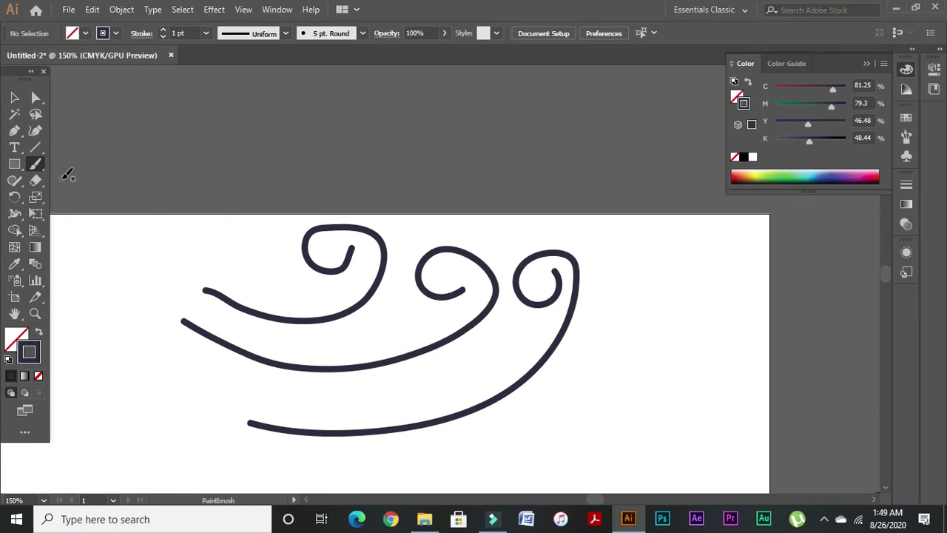
double_click(35, 164)
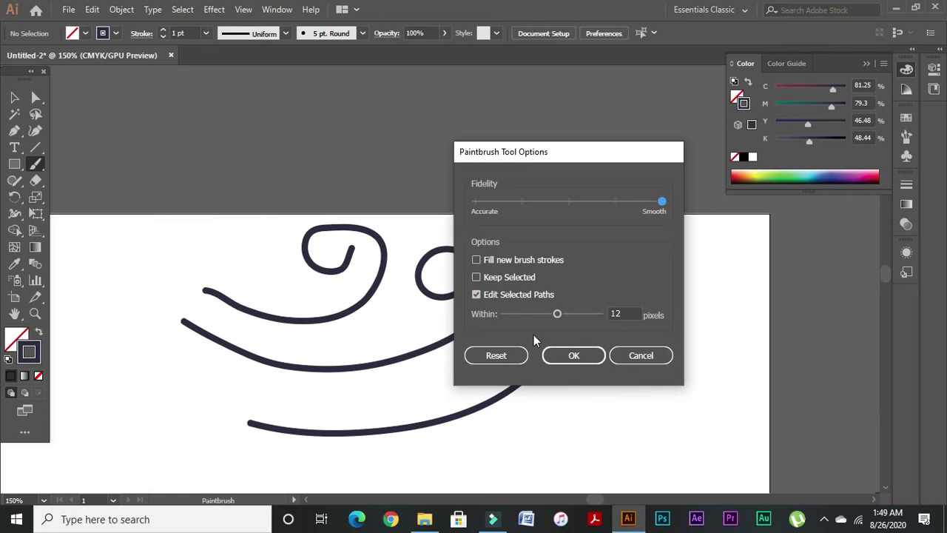
left_click(633, 356)
Try two variable width profiles, the pointed oval and the flat one with tapered ends, on the uppermost swirl stroke.
left_click(14, 97)
left_click_drag(286, 205, 570, 384)
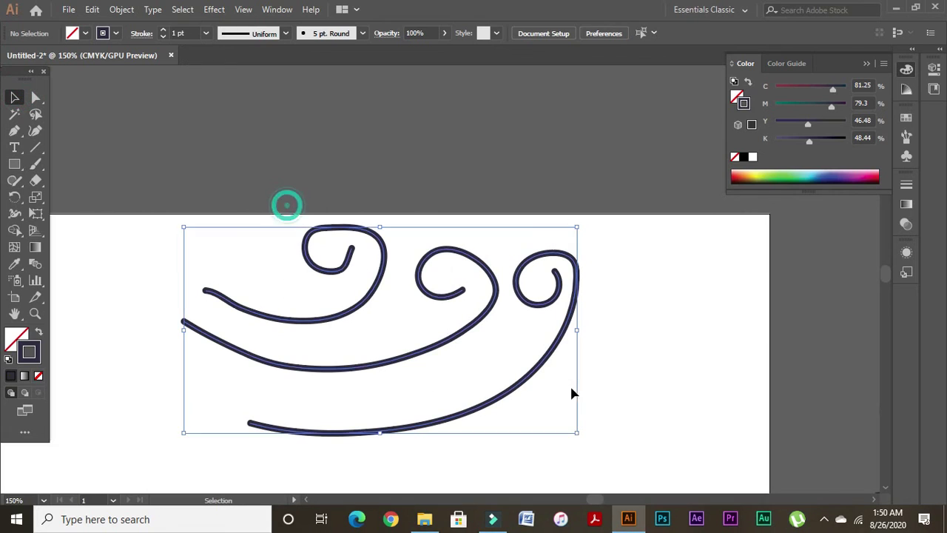
left_click(348, 205)
left_click(352, 249)
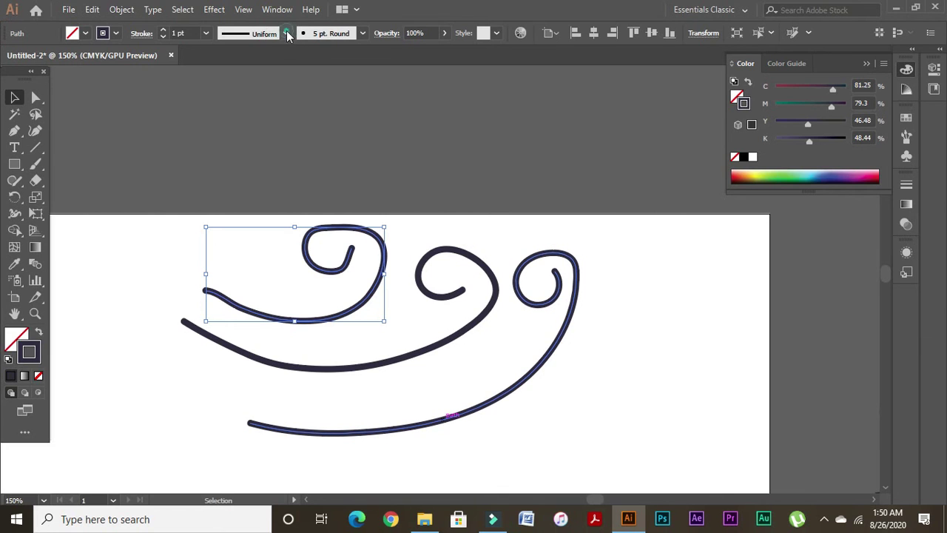
left_click(288, 35)
left_click(250, 83)
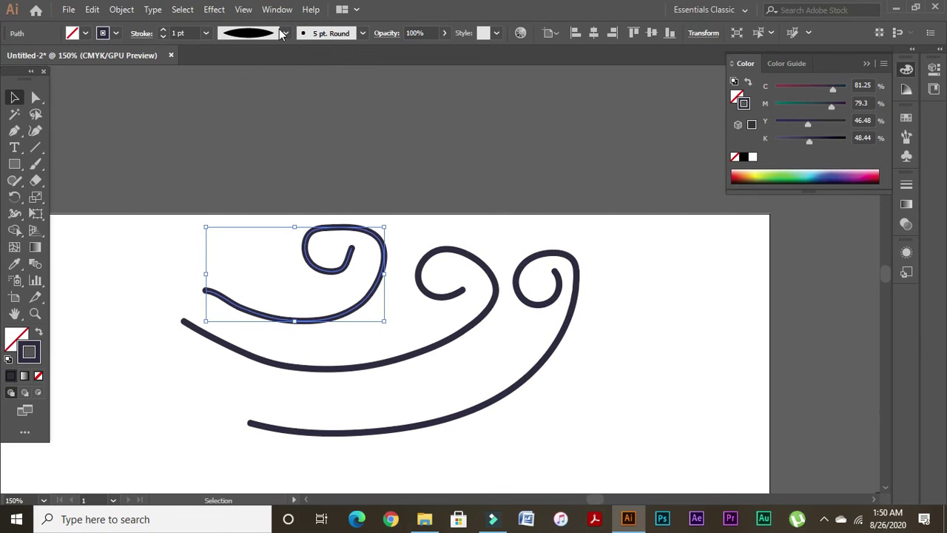
left_click(285, 33)
left_click(239, 119)
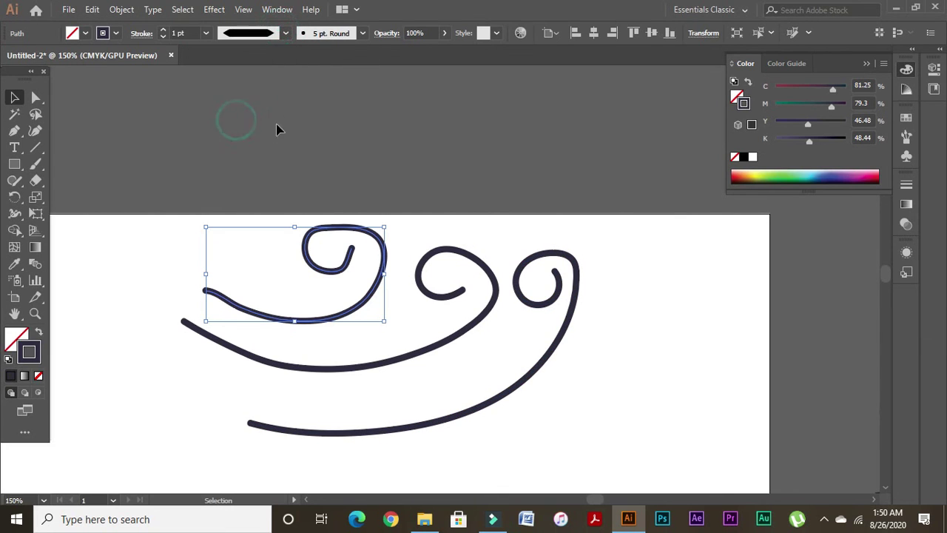
Try the calligraphic brushes on the uppermost swirl stroke, from 15 pt. Round through to 5 pt. Flat.
left_click(361, 33)
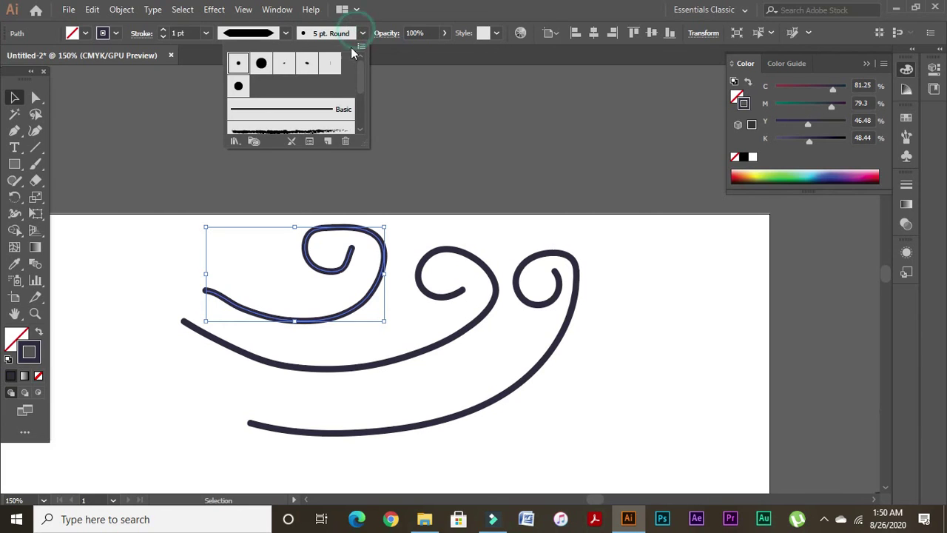
left_click(263, 63)
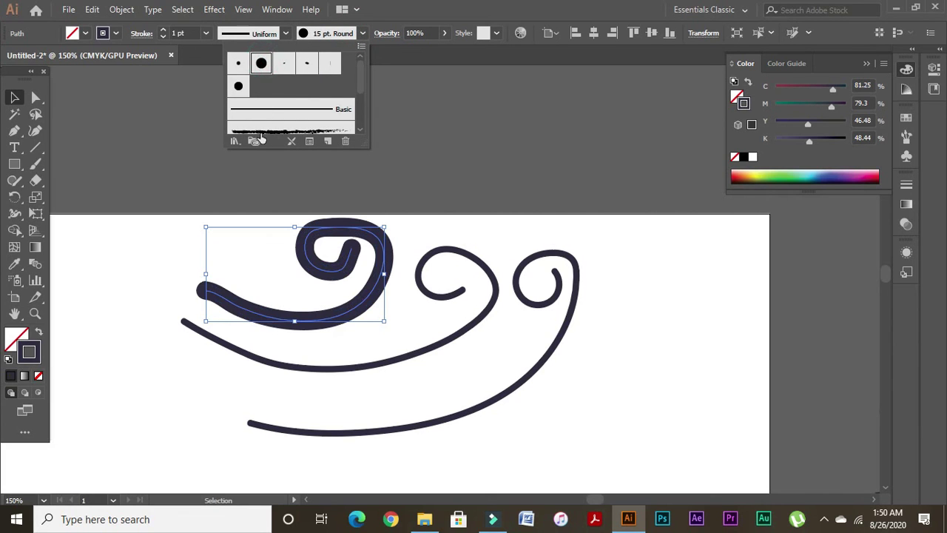
left_click(285, 63)
left_click(307, 64)
left_click(330, 63)
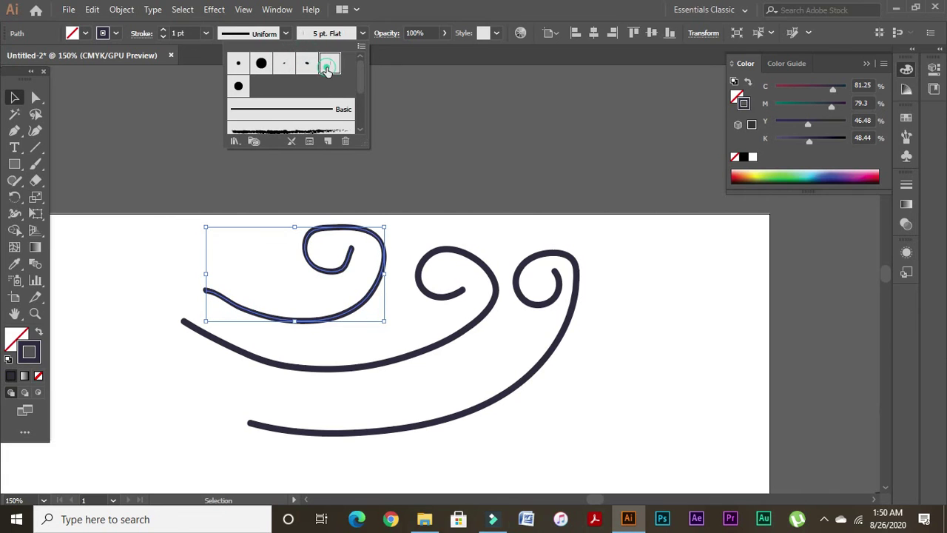
Try the Charcoal - Feather brush, the orange ribbon-like art brush and the denim pattern brush on the uppermost swirl stroke.
left_click(274, 130)
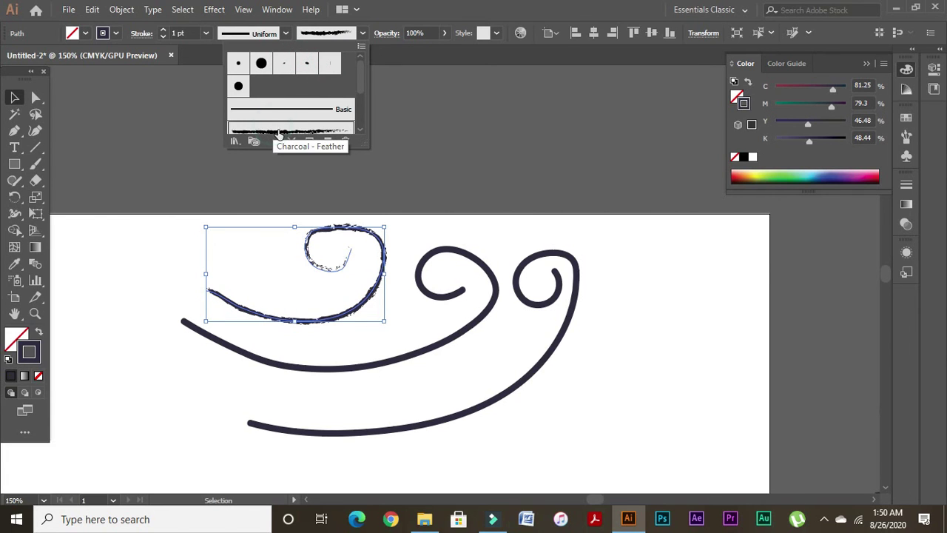
left_click_drag(362, 74, 361, 84)
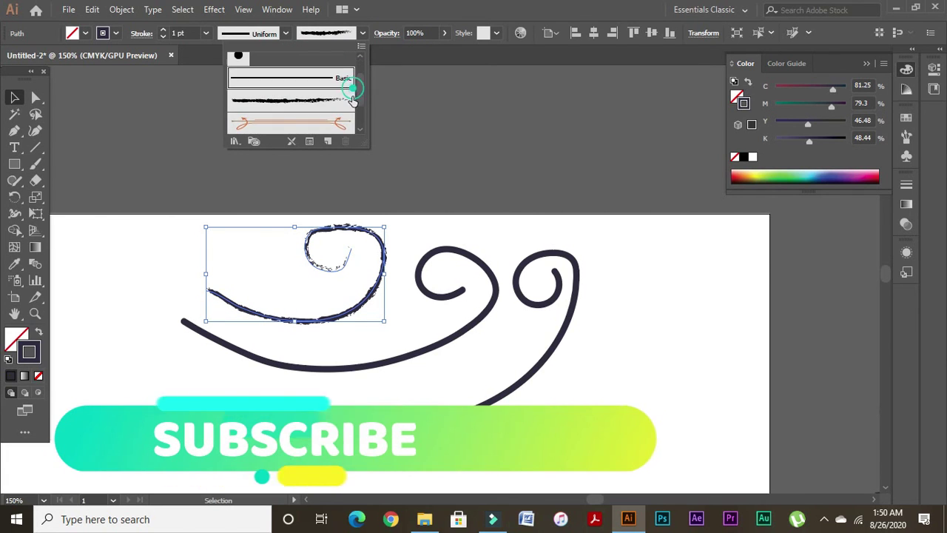
left_click(277, 124)
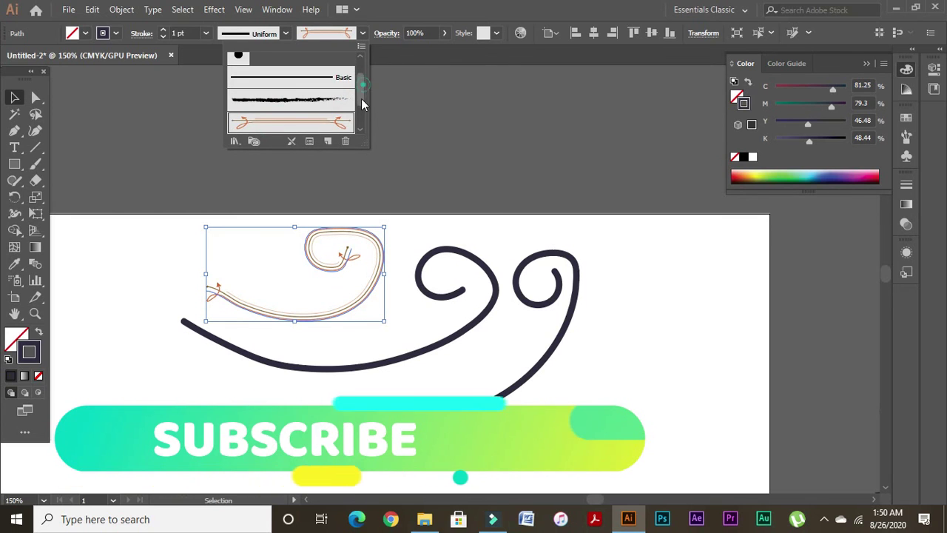
scroll(361, 98, "down", 2)
left_click(284, 121)
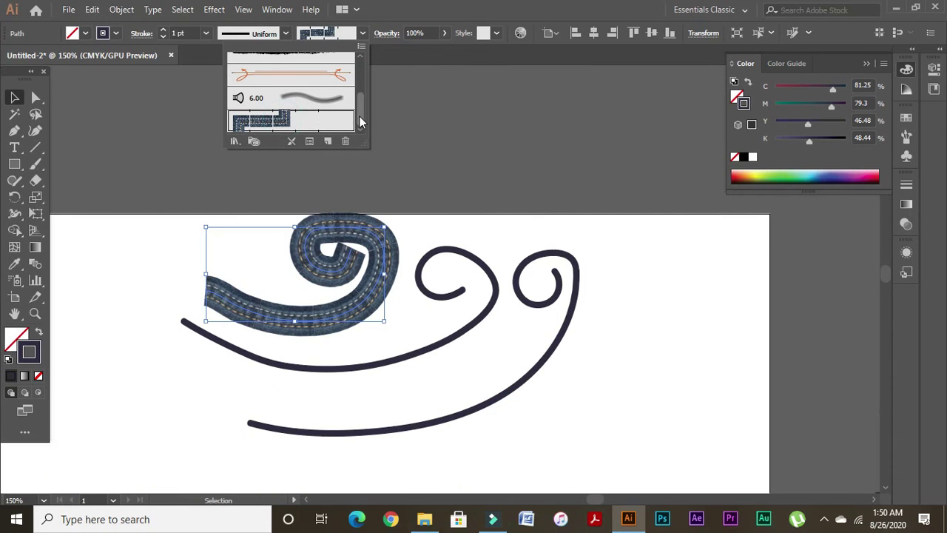
left_click_drag(360, 113, 365, 71)
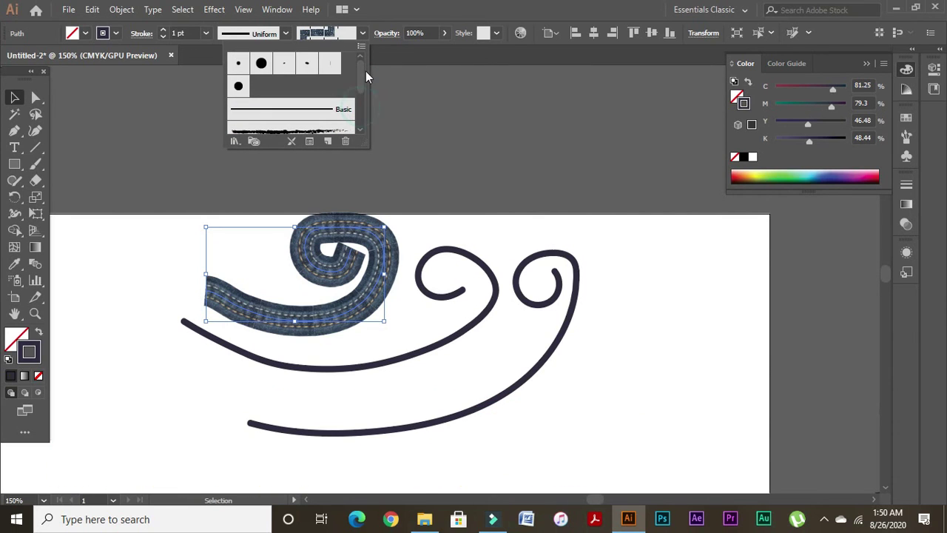
Apply the Touch Calligraphic brush to the uppermost swirl stroke and set its stroke weight to 0.25 pt.
left_click(241, 87)
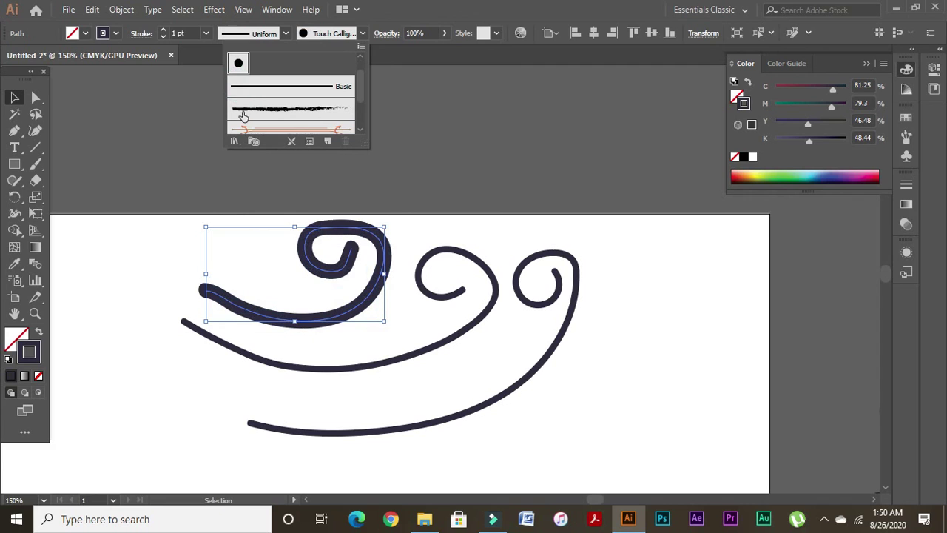
left_click(204, 33)
left_click(205, 32)
left_click(231, 56)
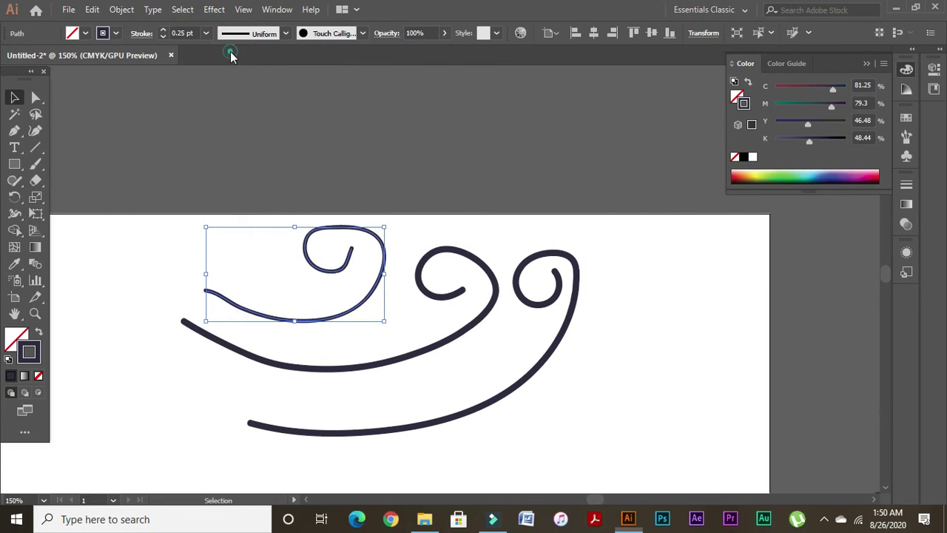
Delete all three practice swirl strokes from the artboard.
left_click(378, 161)
left_click_drag(288, 154, 729, 382)
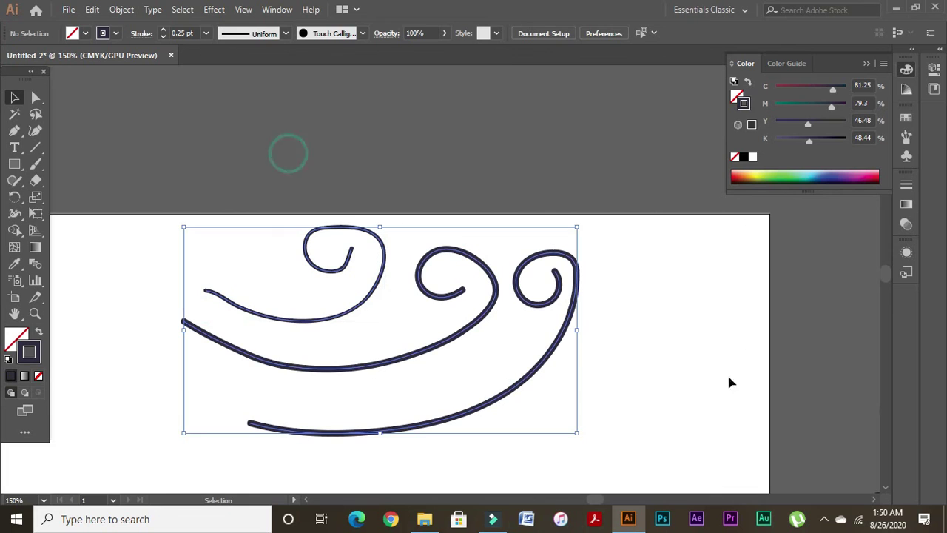
left_click(628, 354)
left_click_drag(261, 200, 644, 378)
key("Delete")
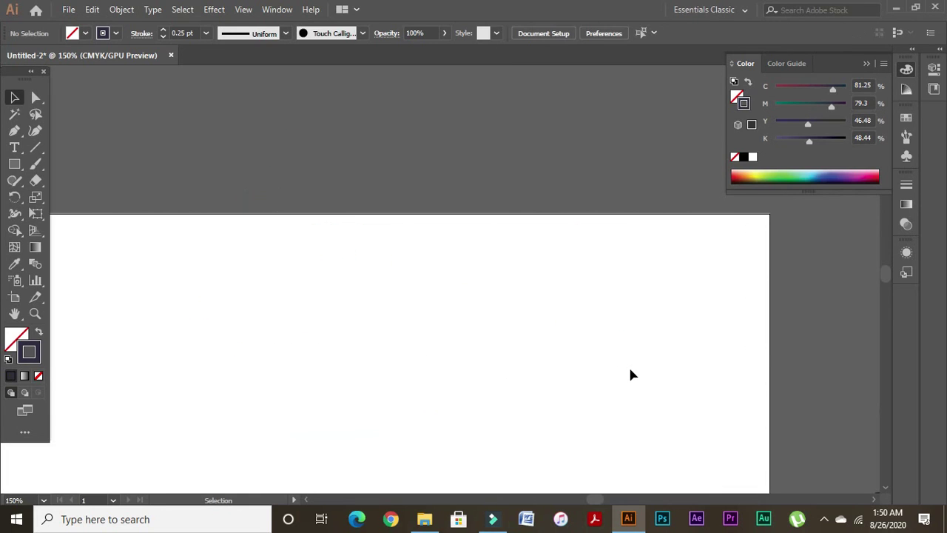
Examine the S-shaped double-swirl reference ornament up close.
key("space")
left_click_drag(759, 341, 481, 226)
left_click_drag(749, 369, 393, 244)
left_click_drag(601, 361, 638, 297)
left_click_drag(552, 366, 70, 251)
key("ctrl+z")
key("space")
left_click_drag(170, 279, 524, 330)
left_click_drag(844, 403, 232, 204)
left_click_drag(286, 268, 527, 359)
left_click_drag(559, 301, 301, 241)
left_click(430, 284)
left_click_drag(186, 183, 195, 198)
left_click_drag(144, 168, 278, 228)
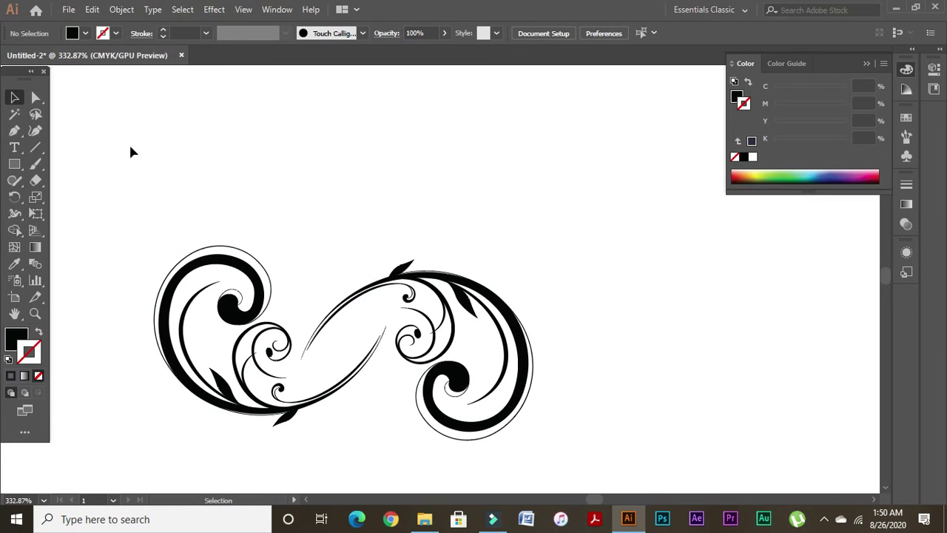
left_click_drag(285, 279, 364, 296)
key("ctrl+minus")
key("ctrl+minus")
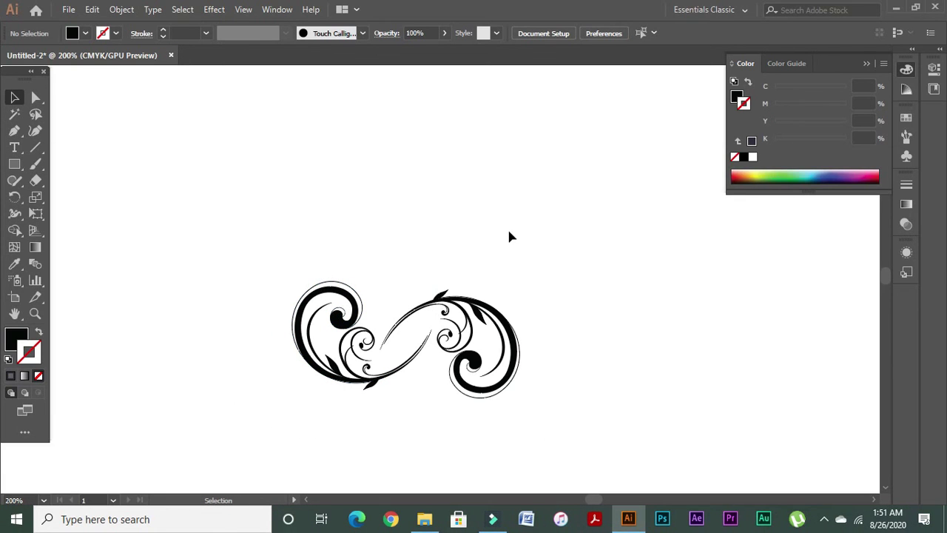
Ungroup the S-shaped ornament and delete its right-hand half.
left_click(460, 299)
left_click(547, 263)
right_click(444, 296)
left_click(485, 169)
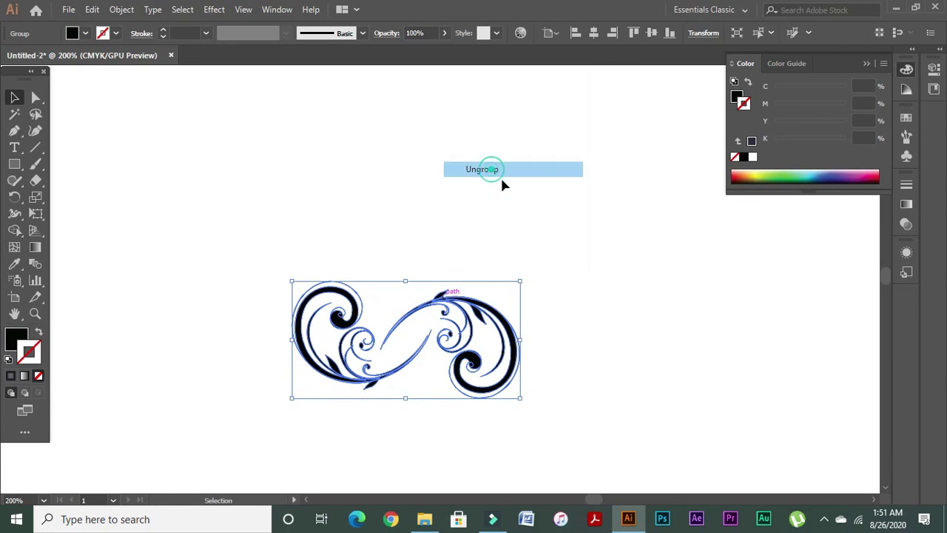
left_click(568, 292)
left_click_drag(467, 257, 552, 395)
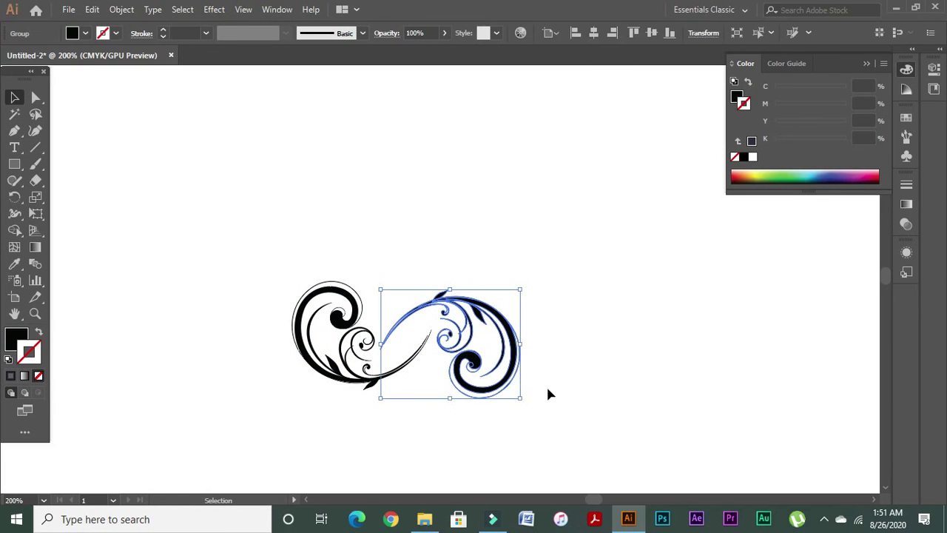
key("Delete")
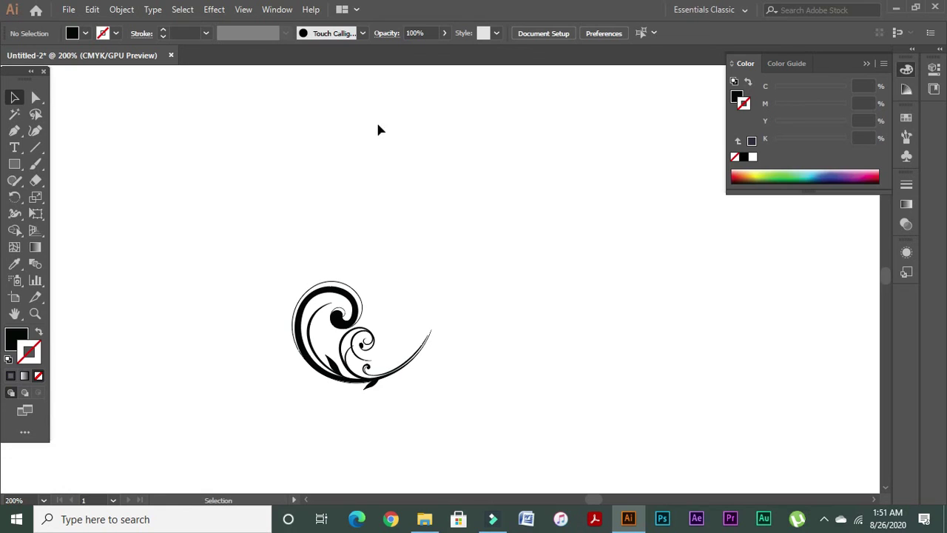
Paint a large stroke with a long stem and a curled end above the remaining ornament half with the Paintbrush.
left_click_drag(281, 184, 561, 404)
left_click(545, 372)
left_click(36, 164)
mouse_move(178, 265)
left_mouse_down()
mouse_move(436, 207)
mouse_move(374, 82)
mouse_move(331, 127)
left_mouse_up()
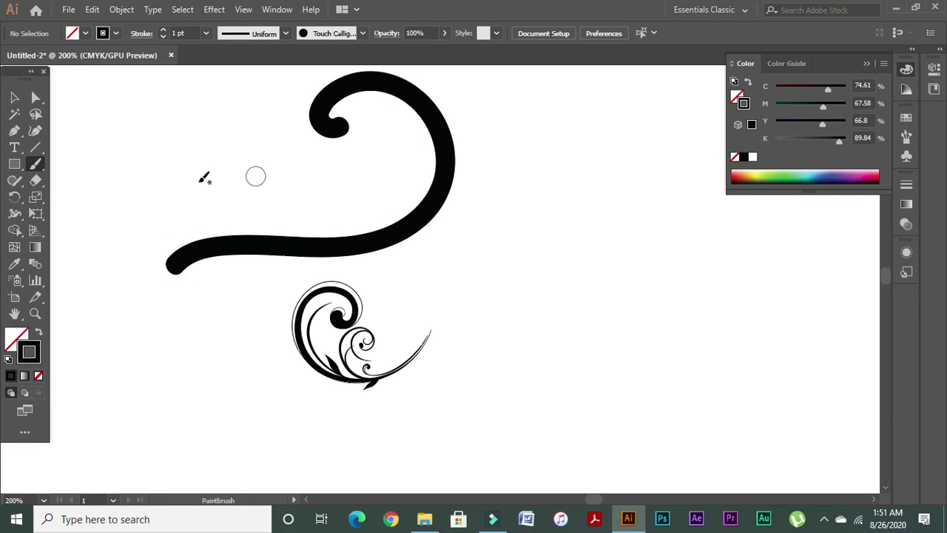
Apply the 5 pt. Oval brush to the large curled stroke above the ornament.
left_click(39, 166)
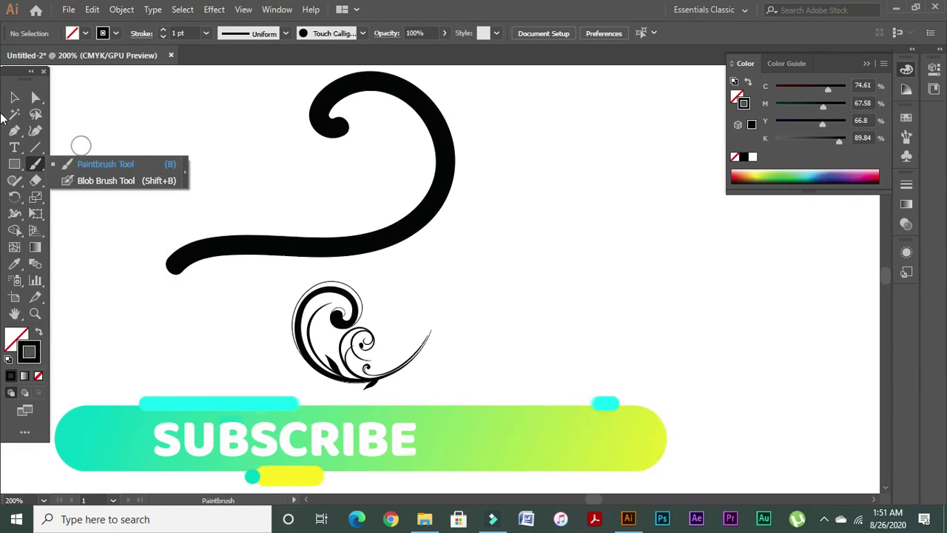
left_click(14, 97)
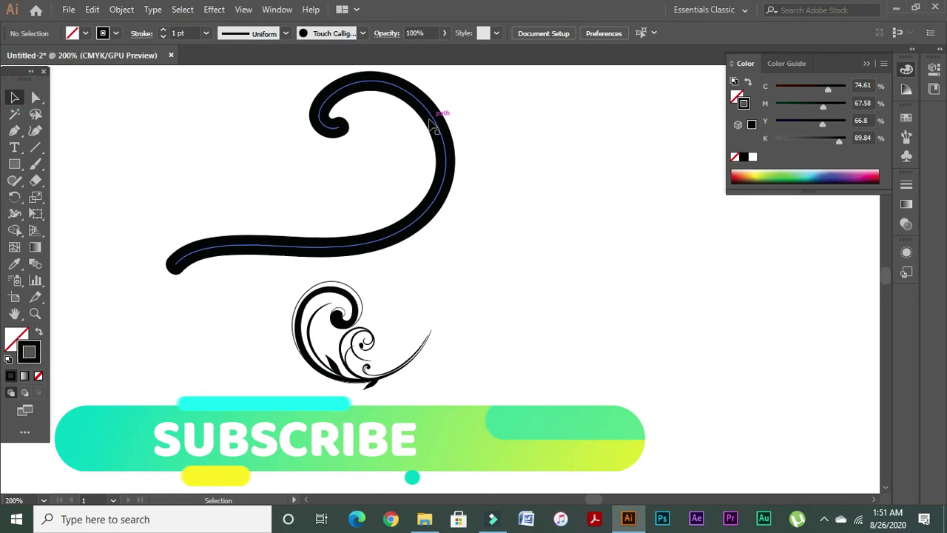
left_click(434, 126)
left_click(362, 33)
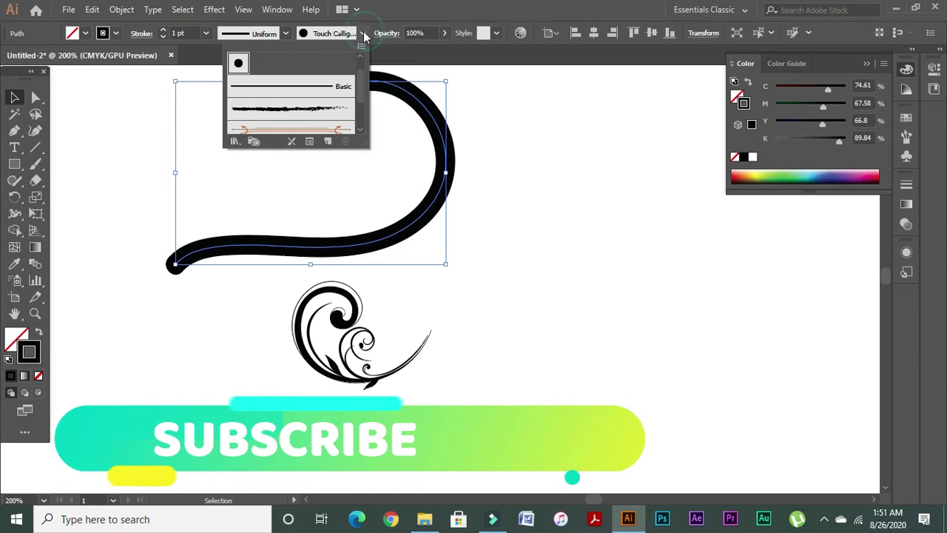
mouse_move(359, 88)
left_mouse_down()
mouse_move(362, 114)
mouse_move(361, 59)
left_mouse_up()
left_click(306, 64)
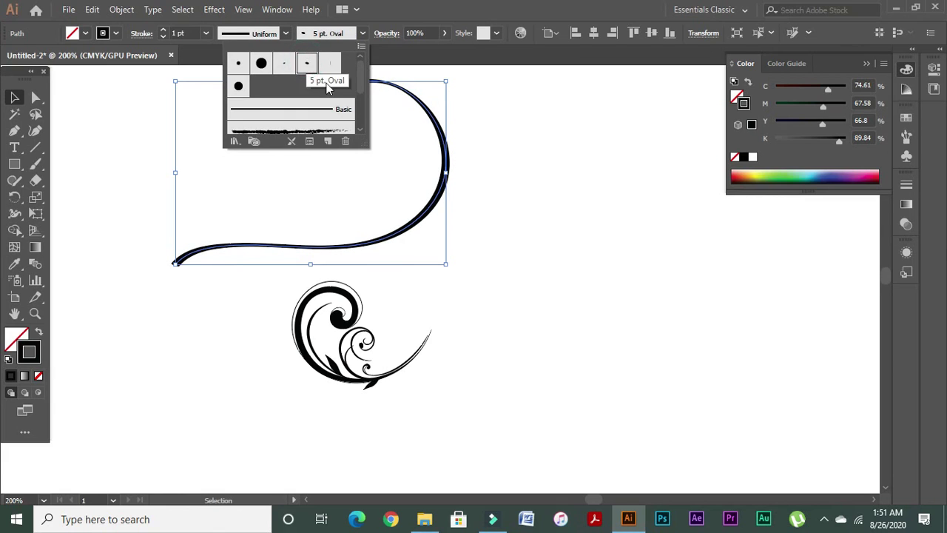
left_click(541, 221)
left_click(529, 208)
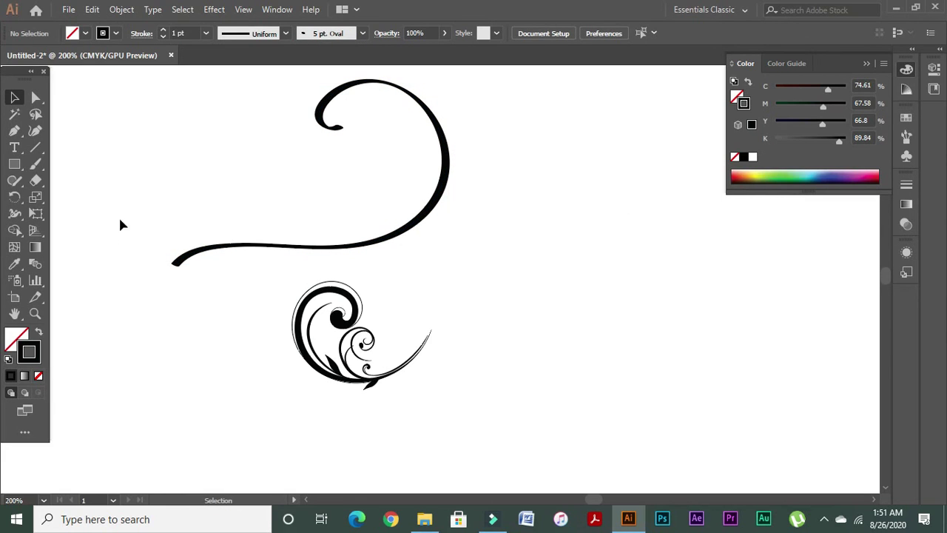
left_click(362, 33)
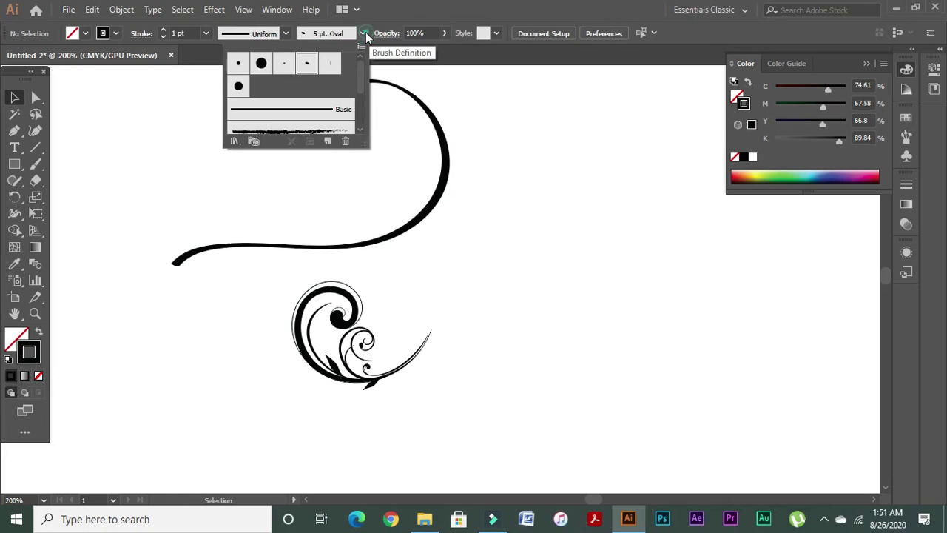
left_click(465, 202)
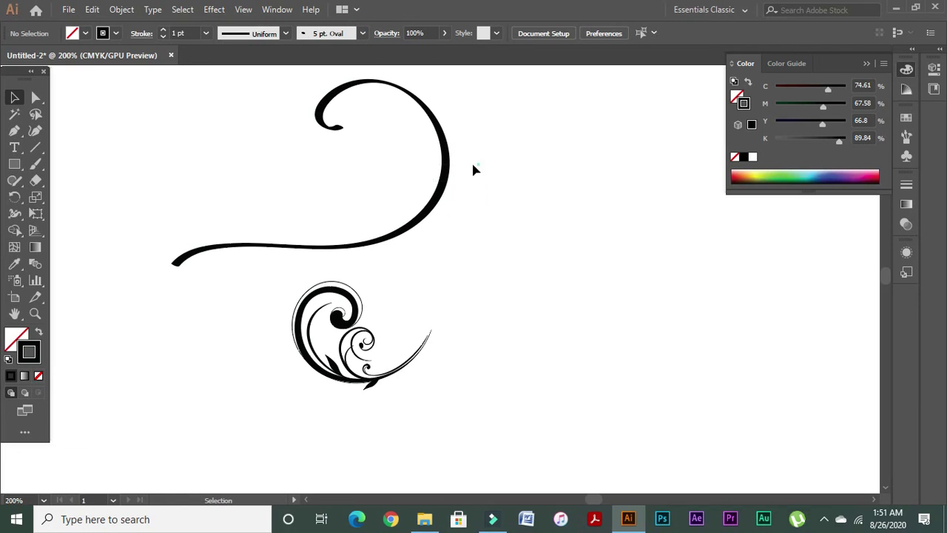
left_click_drag(476, 163, 376, 218)
left_click(498, 245)
left_click_drag(321, 156, 434, 245)
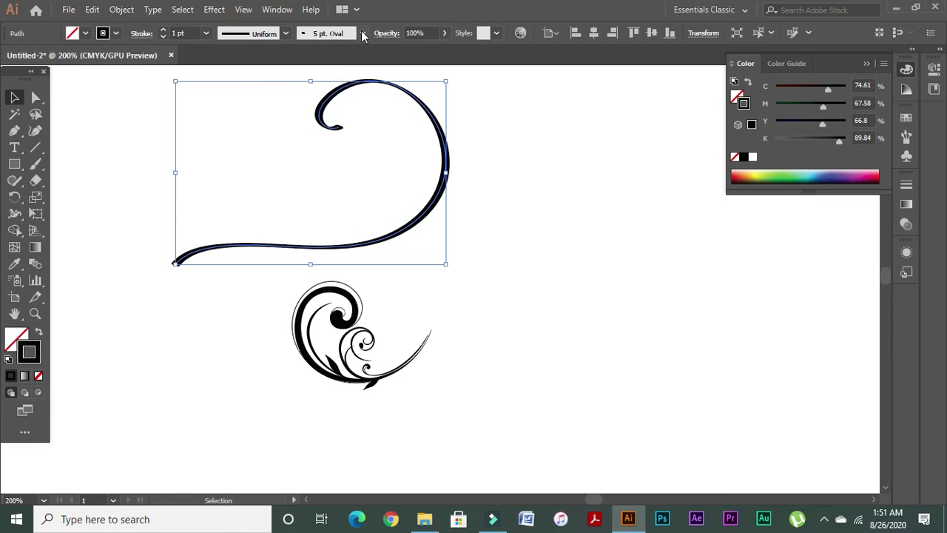
left_click(489, 154)
Try painting an inner branch along the large swirl's curve with the Paintbrush, undoing both attempts.
left_click(34, 162)
mouse_move(221, 234)
left_mouse_down()
mouse_move(286, 238)
mouse_move(398, 179)
mouse_move(387, 109)
left_mouse_up()
key("ctrl+z")
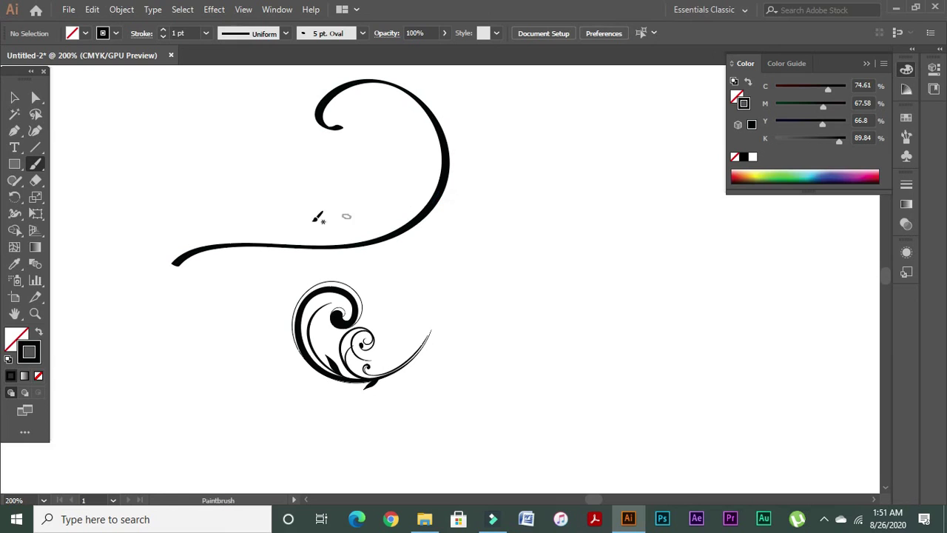
mouse_move(305, 245)
left_mouse_down()
mouse_move(361, 241)
mouse_move(428, 183)
mouse_move(431, 144)
left_mouse_up()
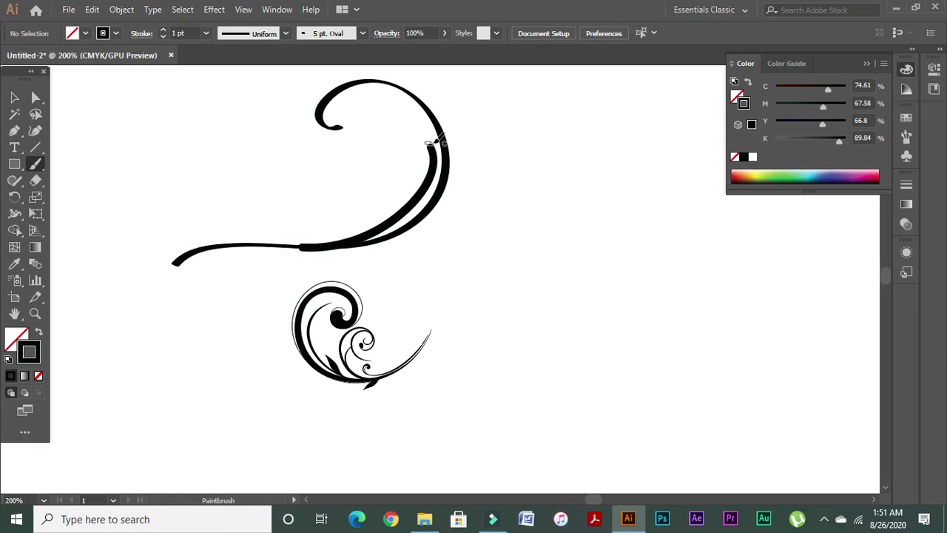
key("ctrl+z")
Paint two short arched branches off the large swirl's stem, one bending outward beside the curve and one curving down above the ornament.
mouse_move(389, 242)
left_mouse_down()
mouse_move(471, 209)
mouse_move(511, 233)
left_mouse_up()
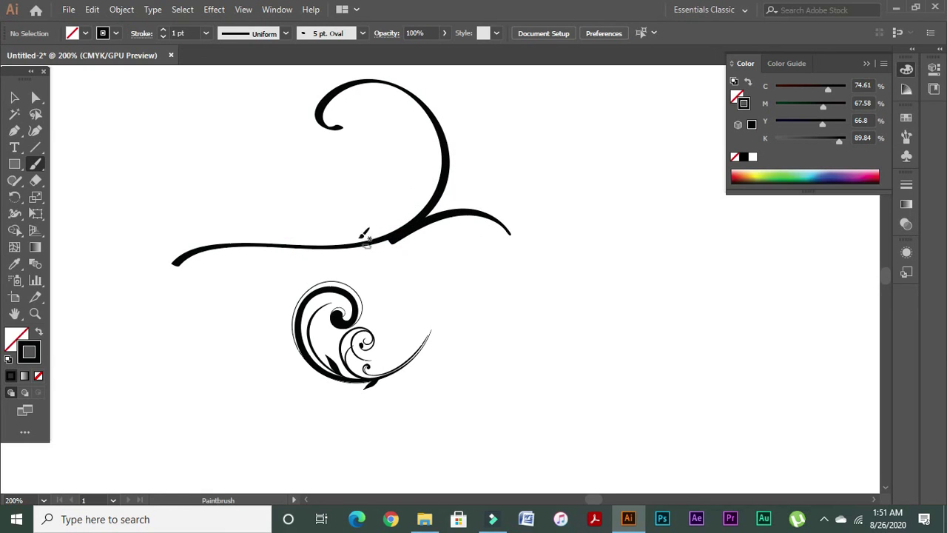
mouse_move(312, 248)
left_mouse_down()
mouse_move(383, 265)
mouse_move(402, 296)
left_mouse_up()
Try the 5 pt. Round brush on the lower branch stroke, then apply the 5 pt. Flat brush to it.
left_click(14, 97)
left_click(359, 254)
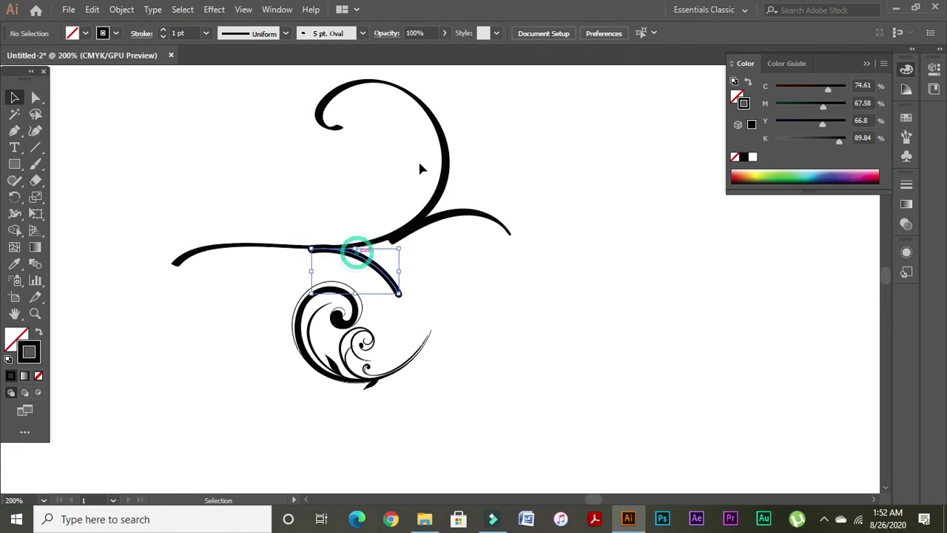
left_click(363, 35)
left_click(238, 62)
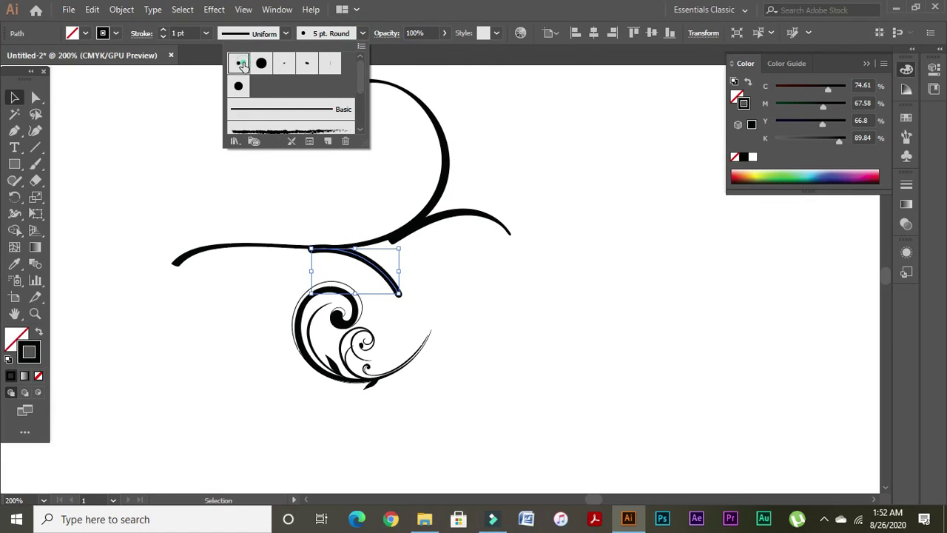
left_click(330, 63)
left_click(491, 285)
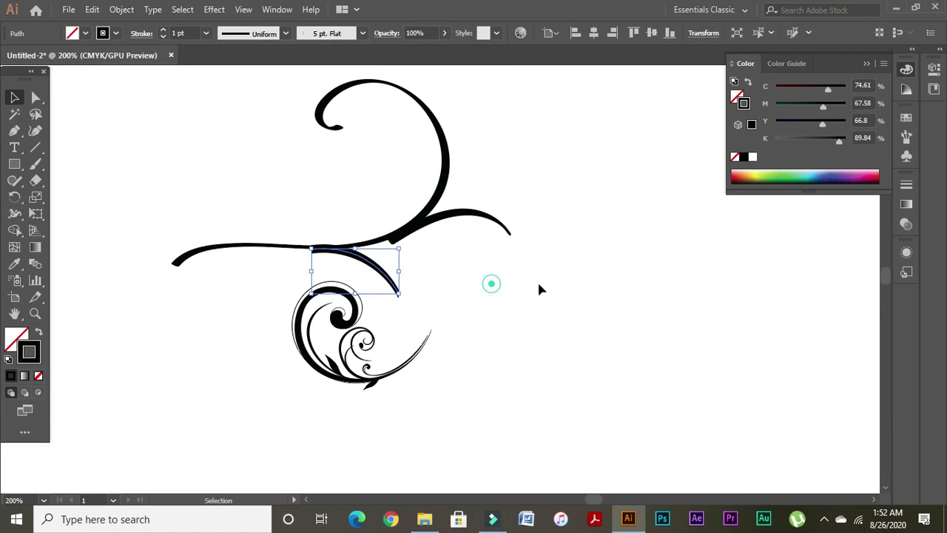
left_click(541, 329)
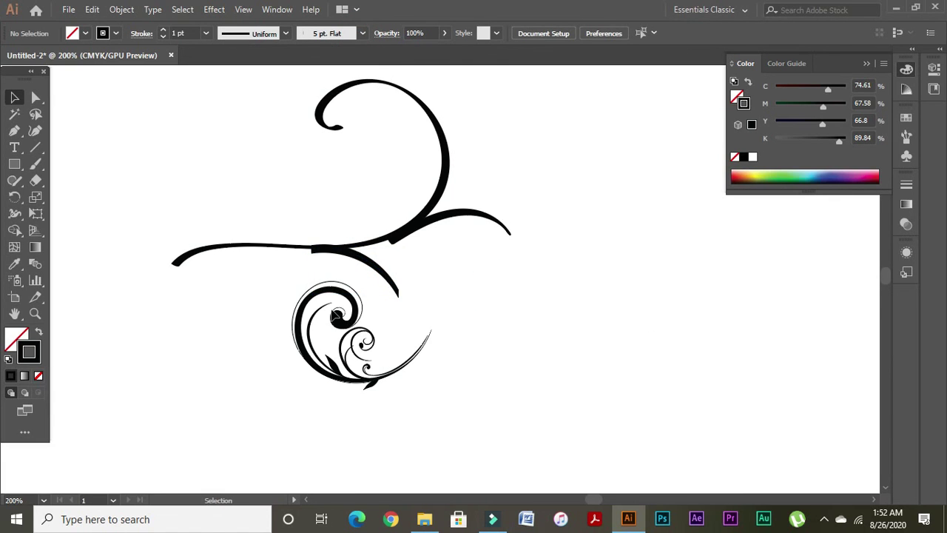
left_click_drag(461, 158, 454, 205)
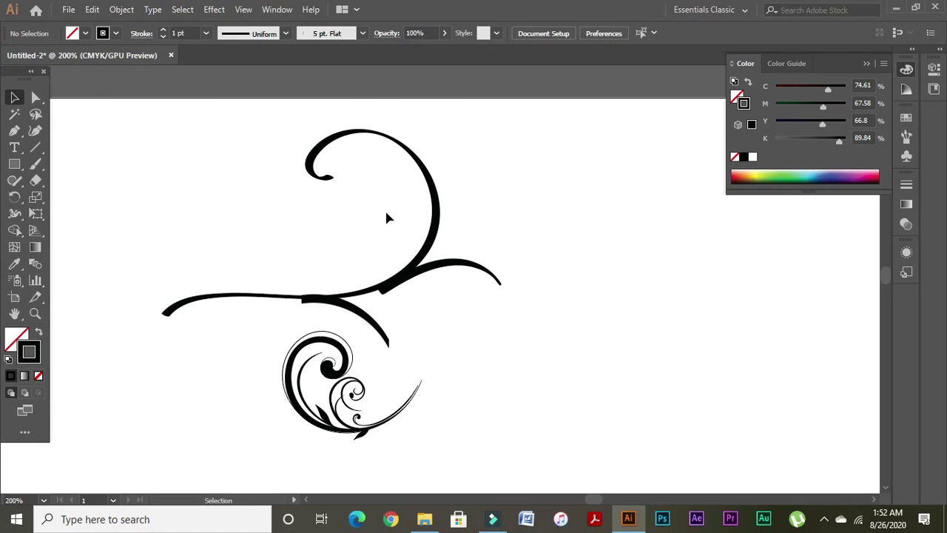
left_click(363, 34)
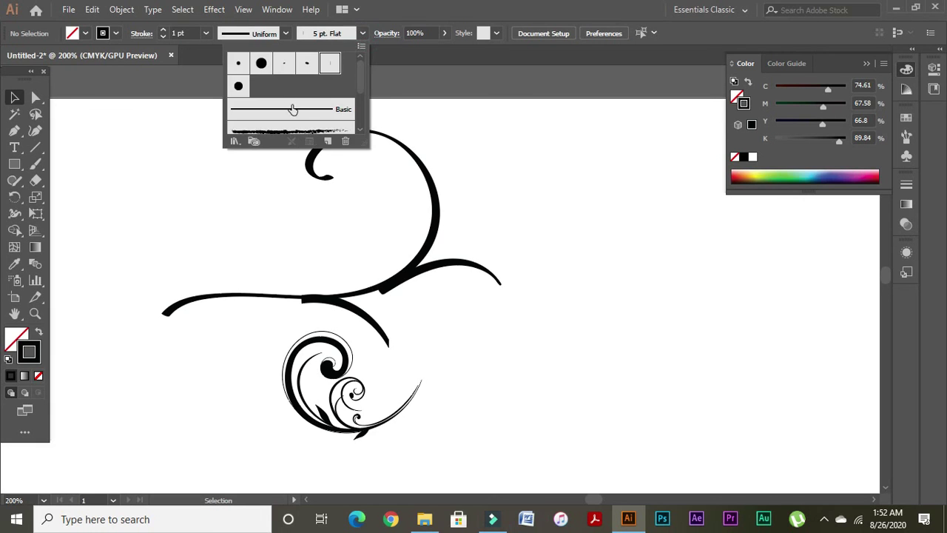
mouse_move(362, 82)
left_mouse_down()
mouse_move(364, 121)
mouse_move(353, 76)
left_mouse_up()
left_click(456, 197)
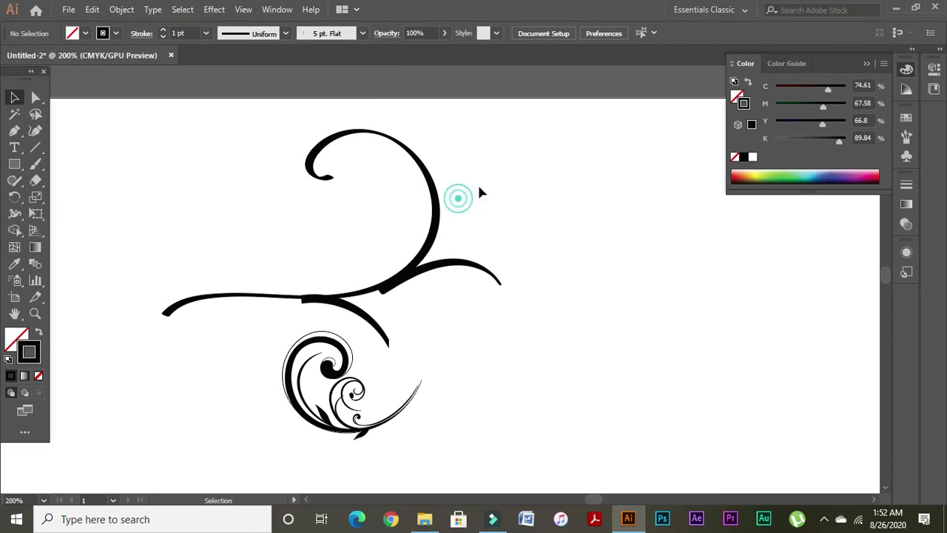
Set the stroke weight of the large swirl and both branches to 2 pt.
left_click_drag(495, 163, 273, 337)
left_click_drag(498, 237, 500, 237)
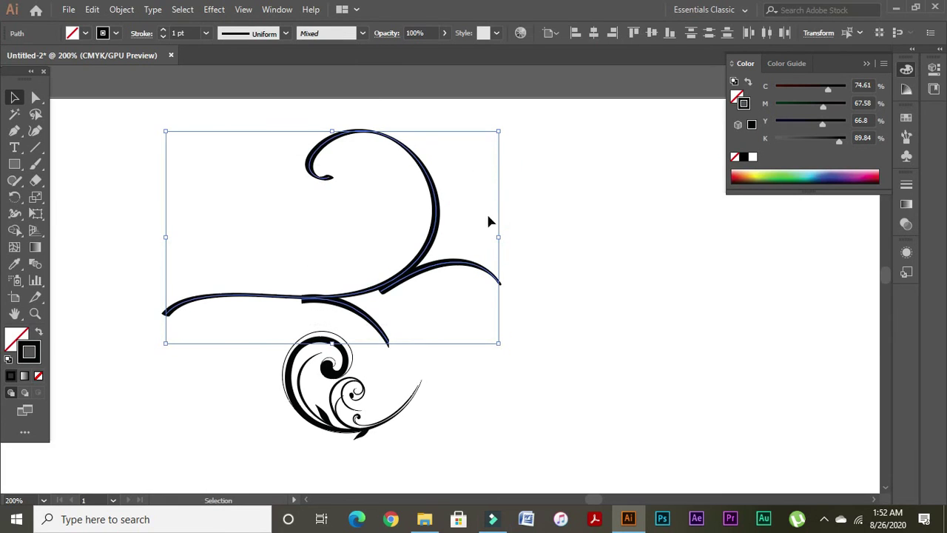
left_click(206, 33)
left_click(226, 116)
left_click(537, 191)
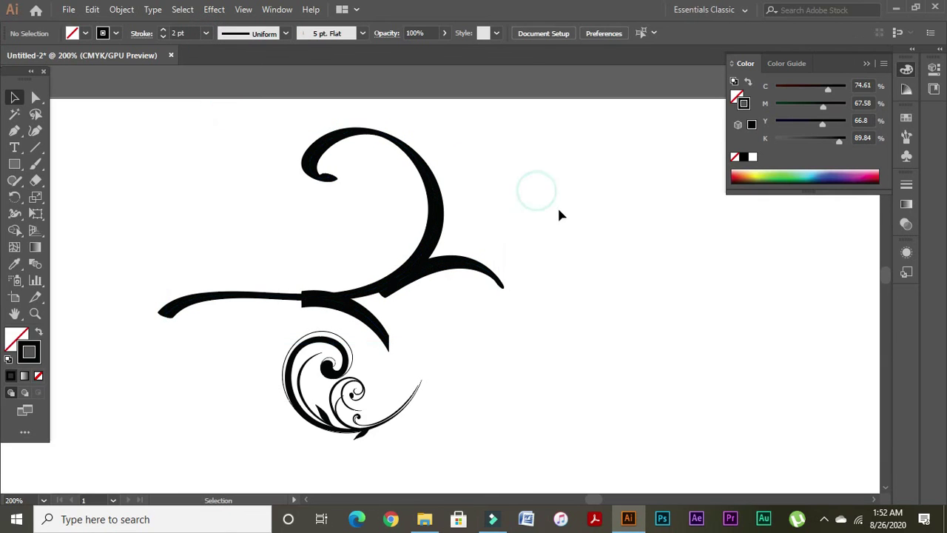
Undo the 2 pt stroke weight change on the large swirl and both branches.
left_click_drag(290, 114, 516, 301)
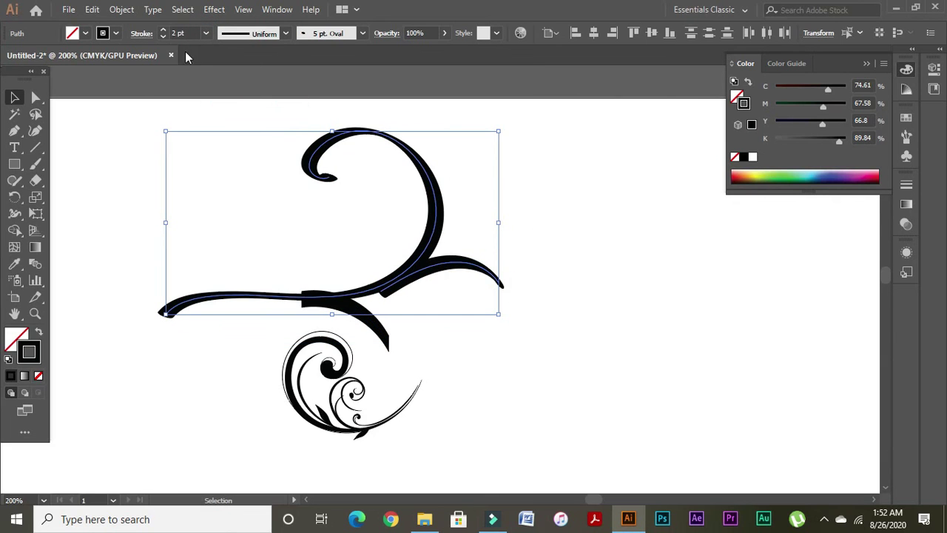
left_click(206, 33)
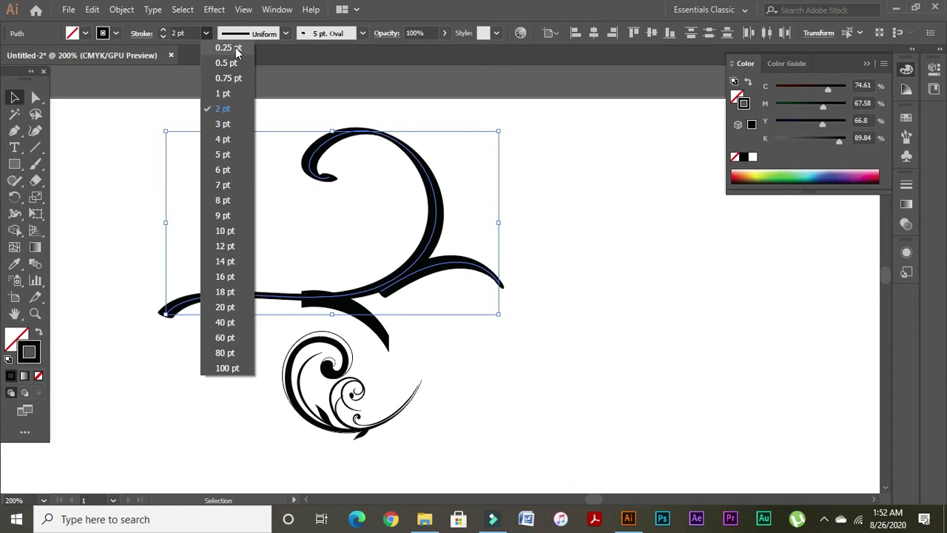
left_click(486, 205)
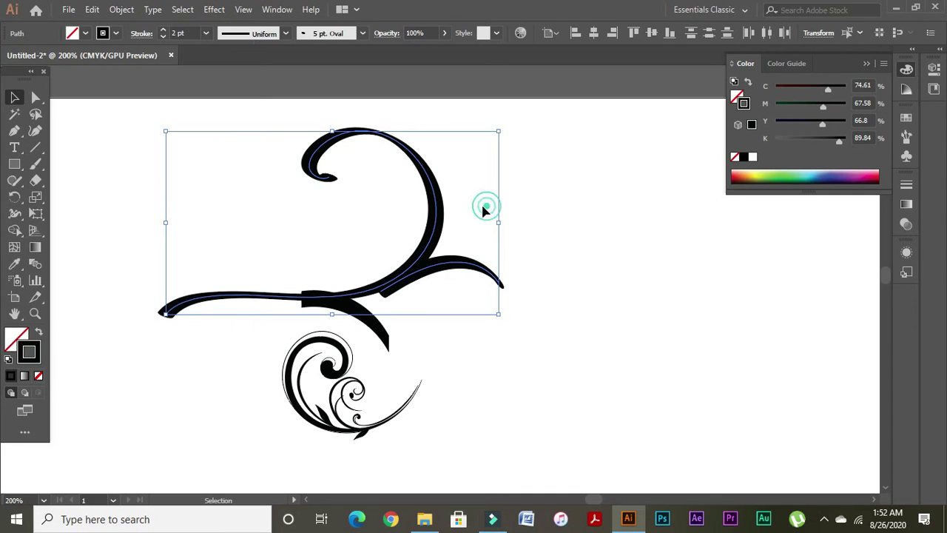
left_click(328, 121)
left_click_drag(451, 216, 527, 289)
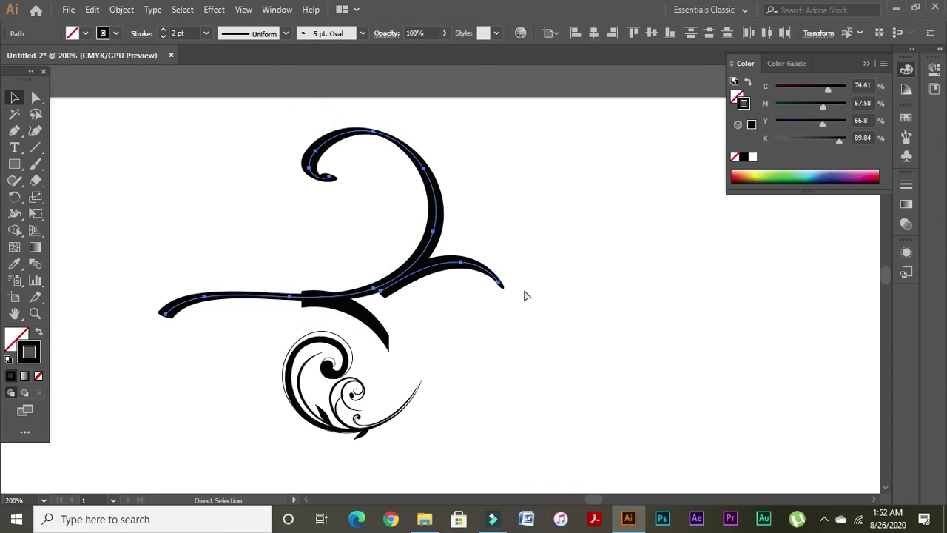
key("ctrl+z")
left_click(551, 216)
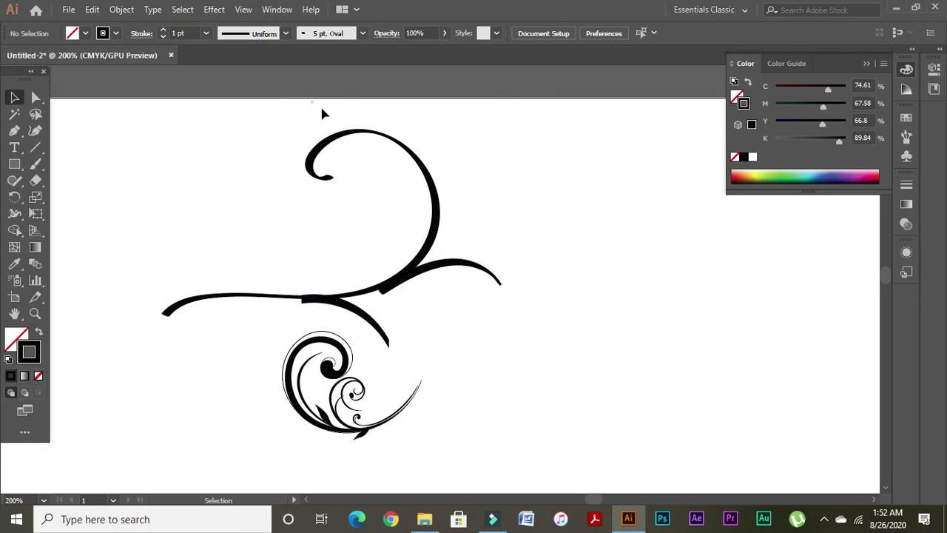
Try the half-dome width profile on the large swirl's stroke, followed by the elongated teardrop profile.
left_click(324, 133)
left_click(284, 34)
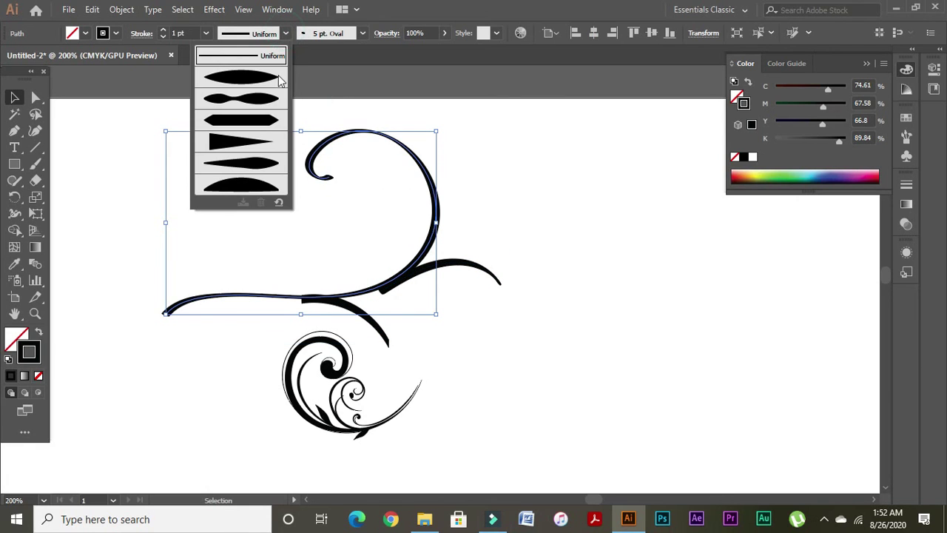
left_click(248, 185)
left_click(481, 217)
left_click_drag(316, 110, 396, 182)
left_click(285, 34)
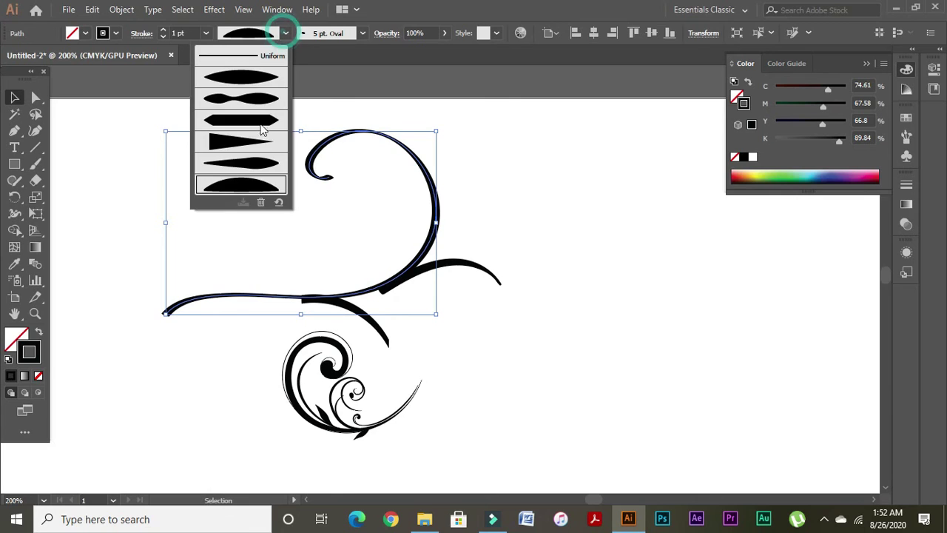
left_click(245, 160)
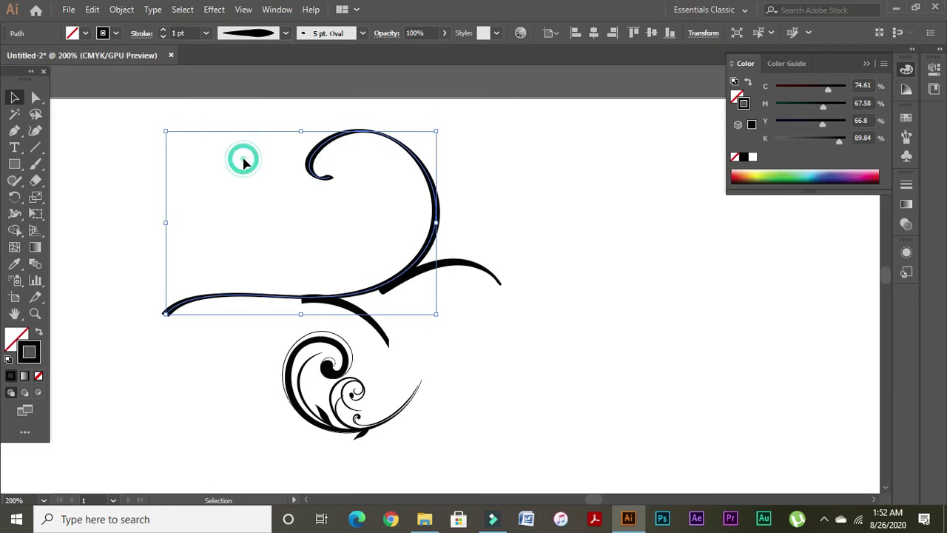
left_click(303, 214)
left_click(328, 145)
left_click(402, 101)
left_click_drag(323, 97, 422, 215)
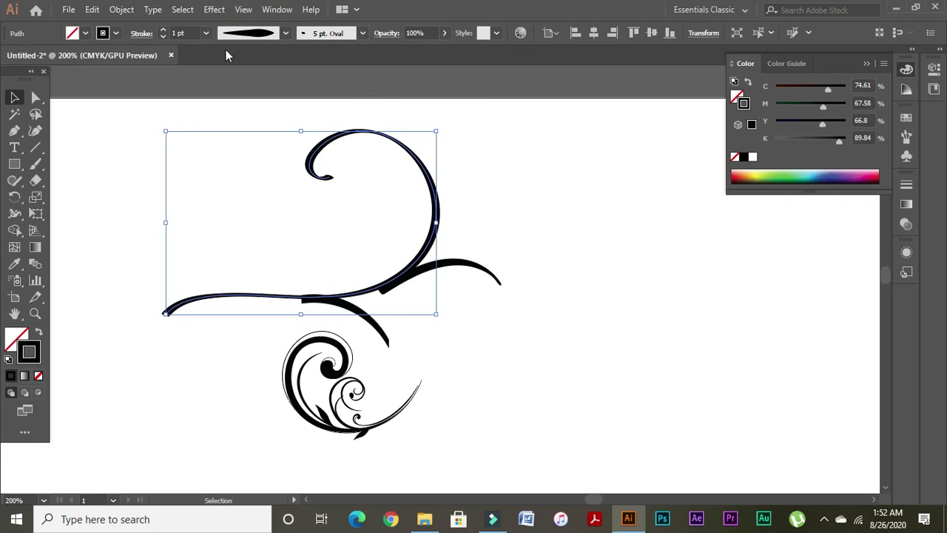
Reset the large swirl's width profile to Uniform, then apply the double-bulge width profile to it.
left_click(285, 34)
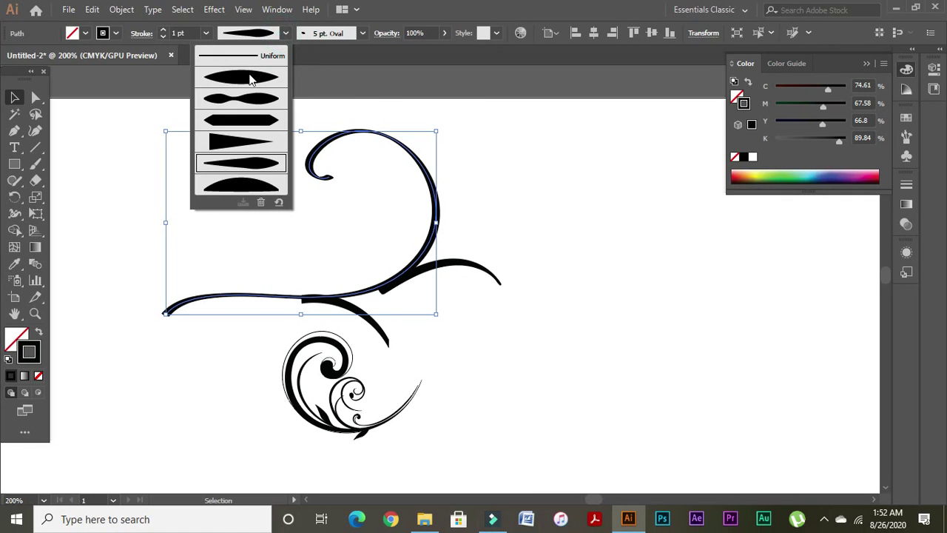
left_click(242, 57)
left_click(286, 33)
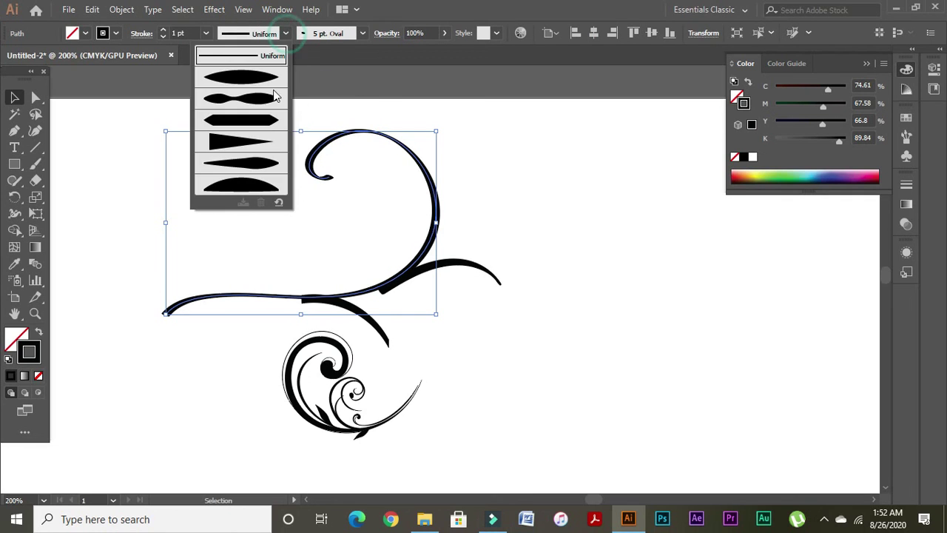
left_click(257, 98)
left_click(535, 175)
left_click(369, 134)
left_click(483, 202)
left_click(285, 33)
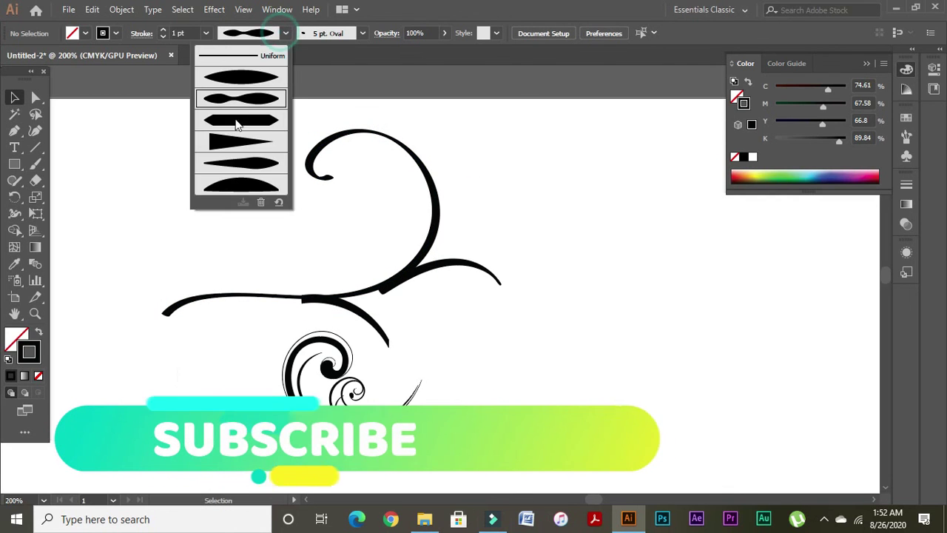
left_click(240, 120)
left_click_drag(363, 120, 464, 228)
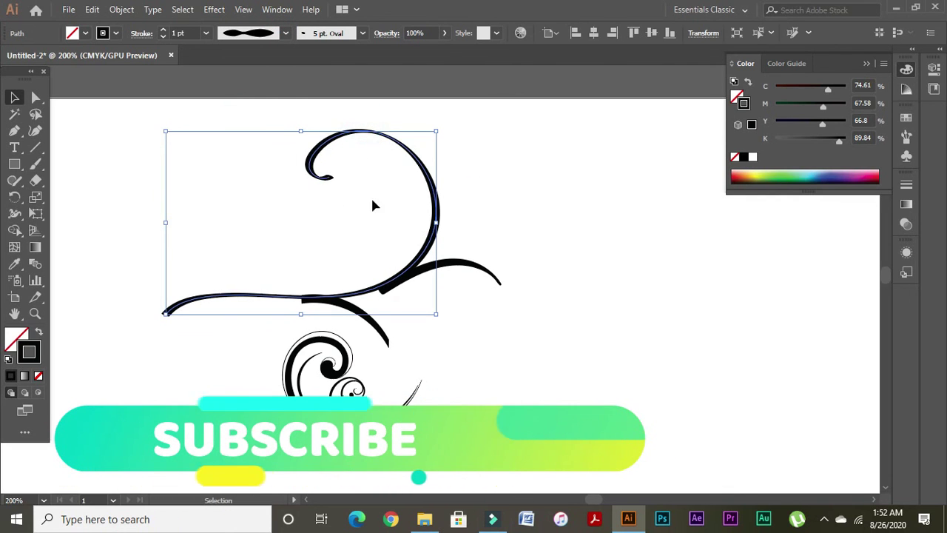
double_click(36, 163)
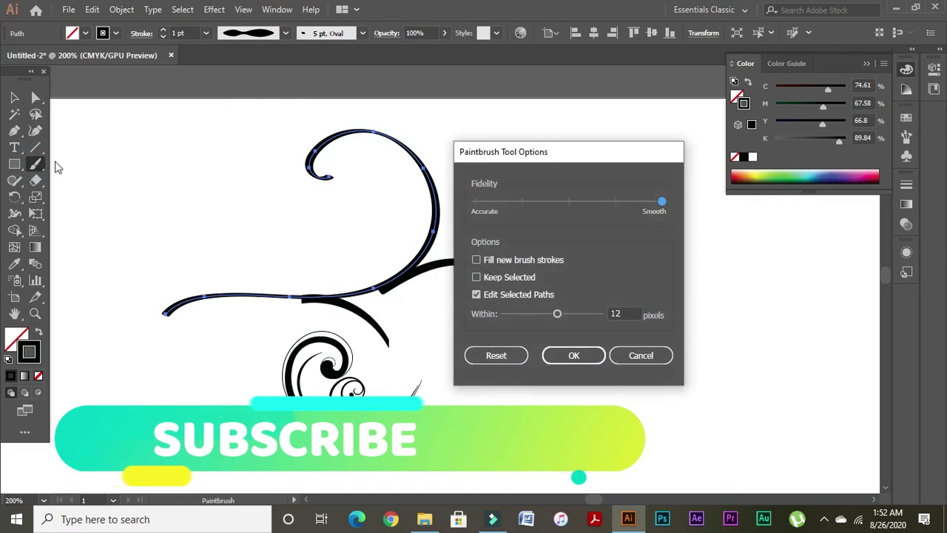
left_click(626, 358)
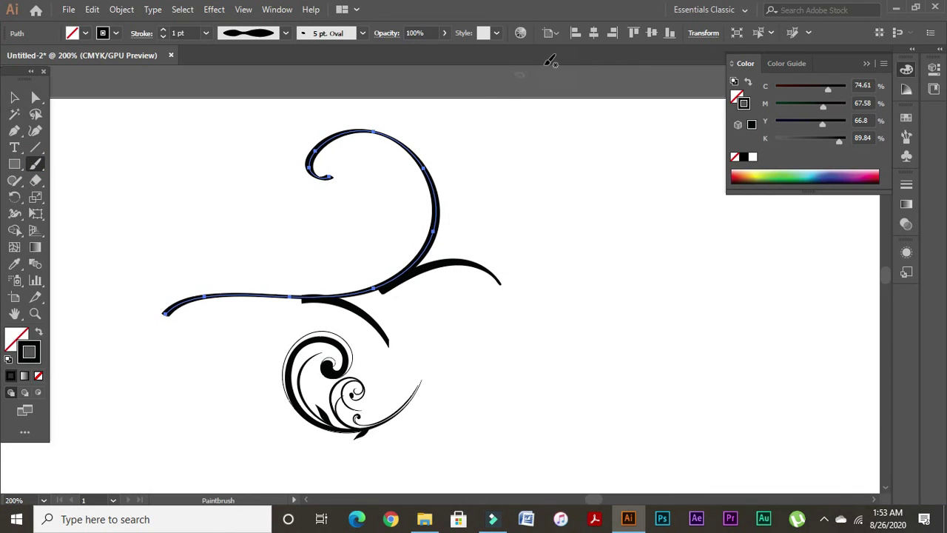
left_click(116, 31)
left_click(117, 31)
left_click(14, 97)
left_click(482, 375)
Paint six curved strokes with the lower branch's 5 pt. Flat brush: three around the large swirl and three sweeping arcs beyond its outward branch.
left_click(364, 319)
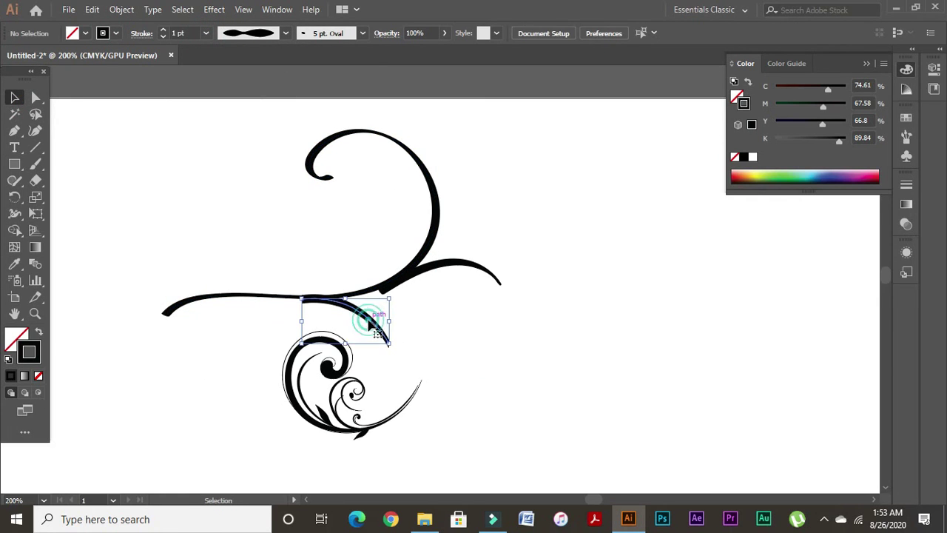
left_click(462, 327)
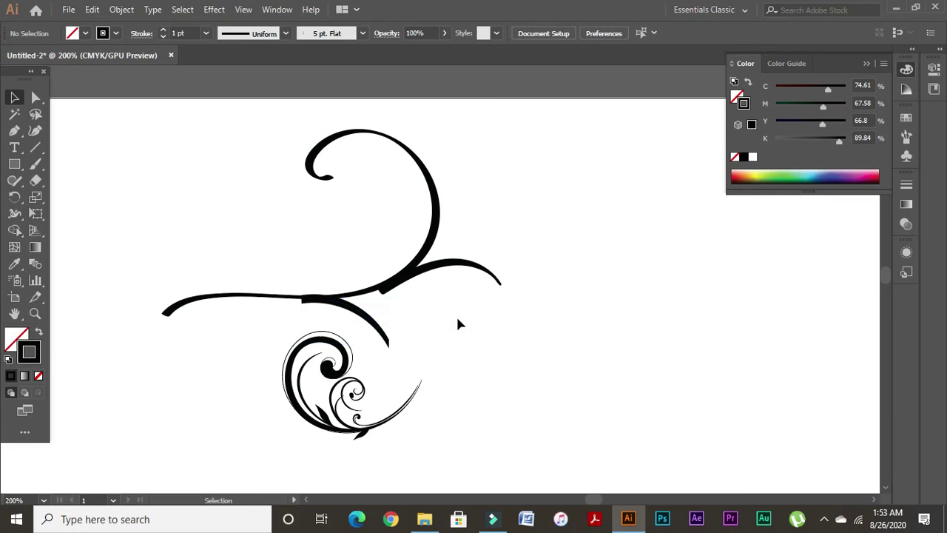
left_click(35, 164)
mouse_move(209, 265)
left_mouse_down()
mouse_move(359, 159)
mouse_move(326, 184)
left_mouse_up()
mouse_move(309, 263)
left_mouse_down()
mouse_move(384, 153)
mouse_move(444, 209)
left_mouse_up()
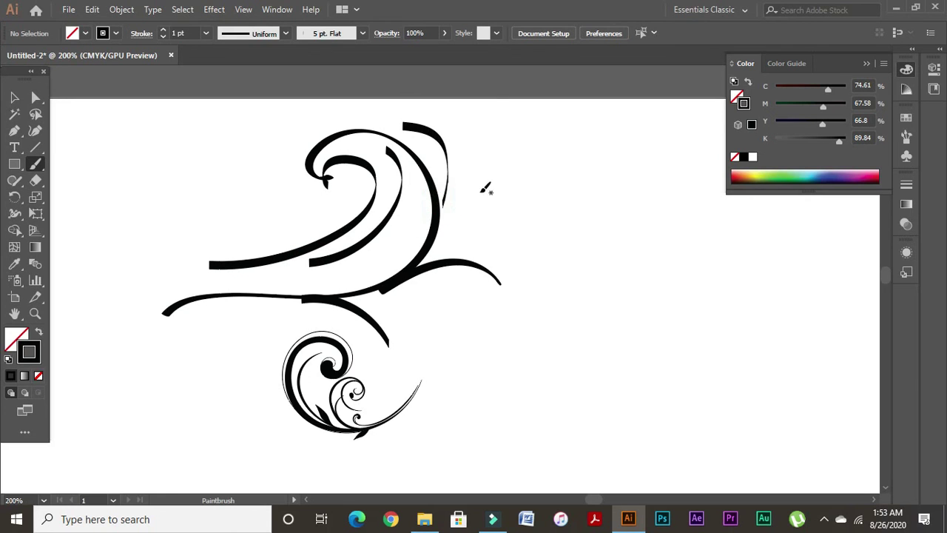
left_click_drag(442, 247, 556, 311)
mouse_move(465, 207)
left_mouse_down()
mouse_move(514, 205)
mouse_move(623, 392)
left_mouse_up()
mouse_move(502, 161)
left_mouse_down()
mouse_move(587, 176)
mouse_move(619, 480)
left_mouse_up()
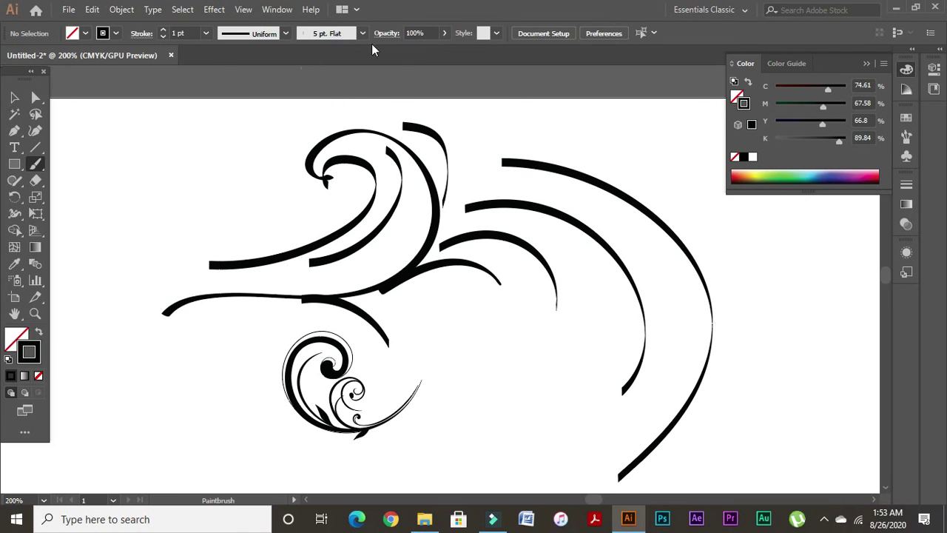
Try the 15 pt. Round, 5 pt. Flat and Touch Calligraphic brushes on the outermost sweeping arc.
left_click(361, 34)
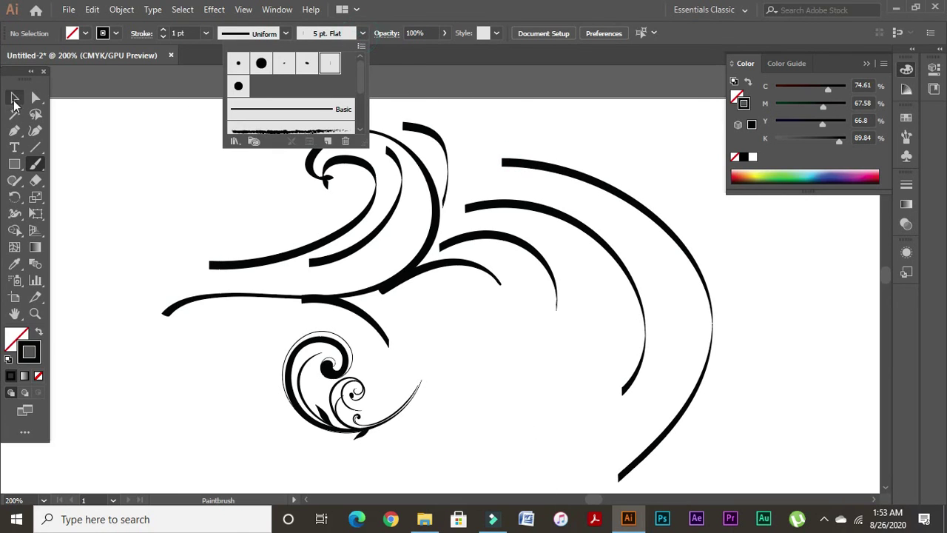
left_click(17, 98)
left_click_drag(546, 126, 598, 229)
left_click(597, 222)
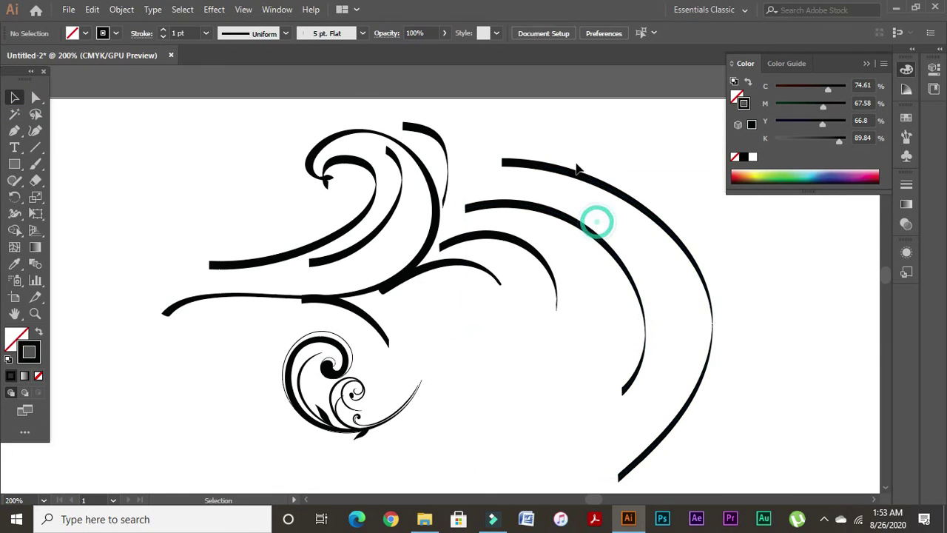
left_click(575, 175)
left_click(361, 35)
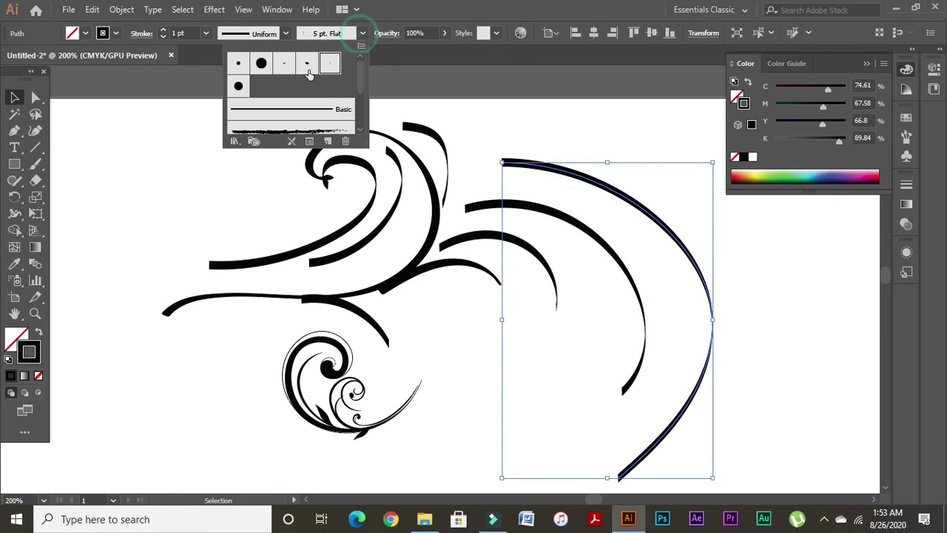
left_click(238, 63)
left_click(270, 64)
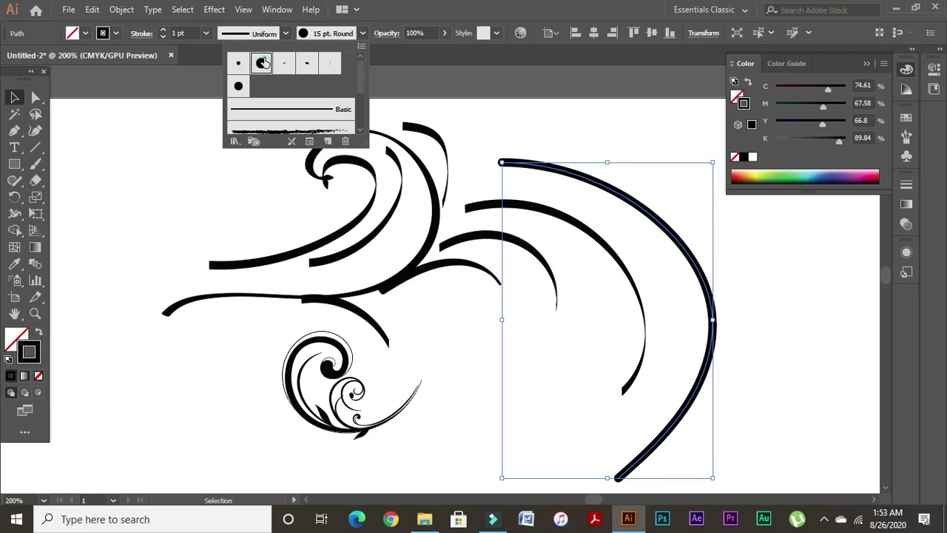
left_click(309, 66)
left_click(329, 65)
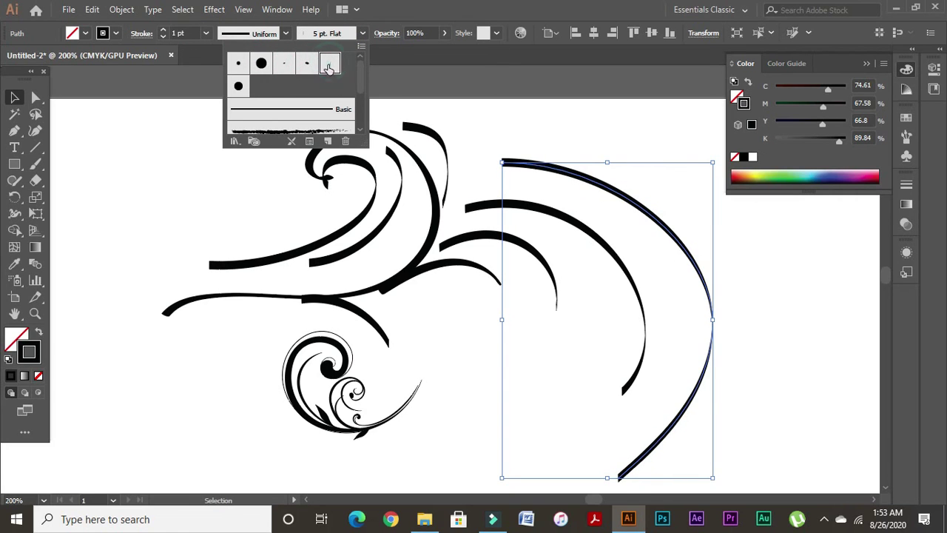
left_click(238, 86)
Apply the 6.00 bristle brush to the outermost sweeping arc.
scroll(306, 110, "down", 3)
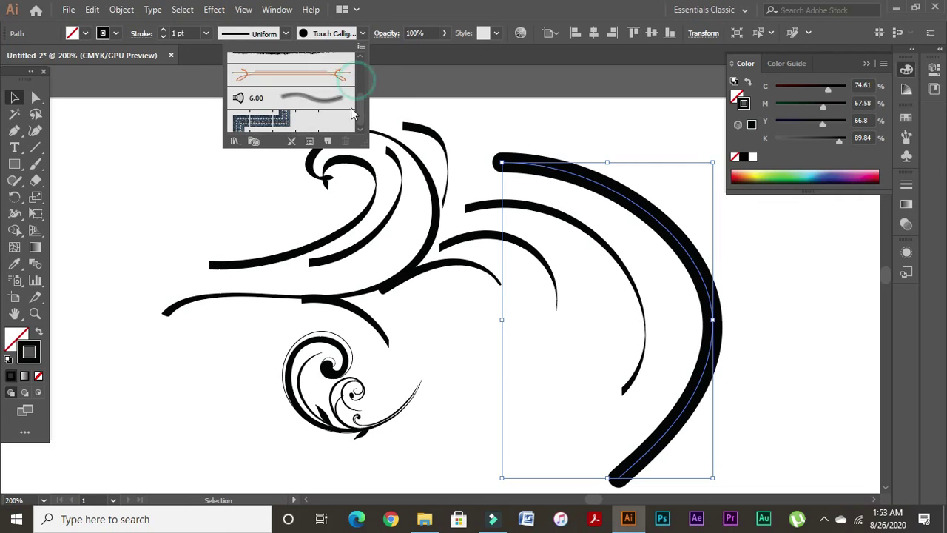
left_click(305, 110)
left_click(786, 259)
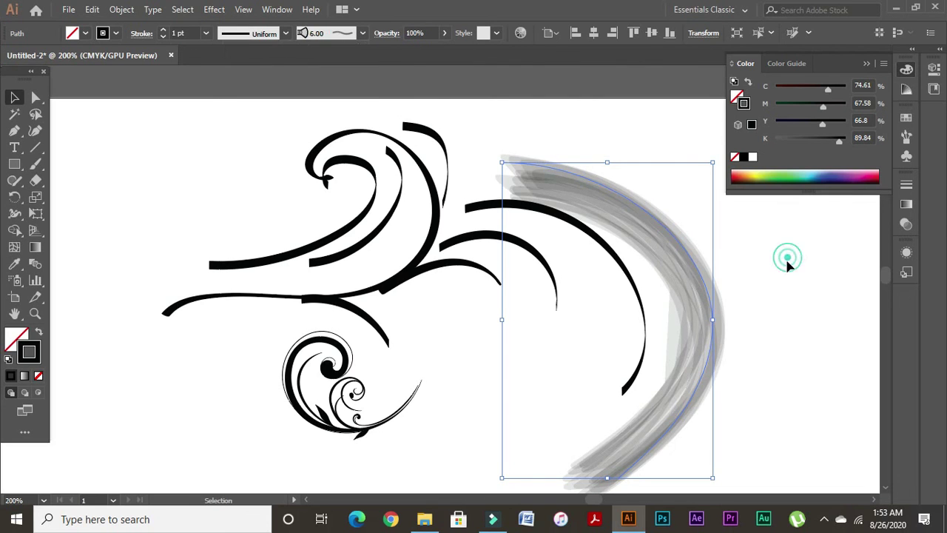
Try the 6.00 bristle brush on the middle sweeping arc, then apply the orange brush with looped arrow ends.
left_click(583, 230)
left_click(362, 33)
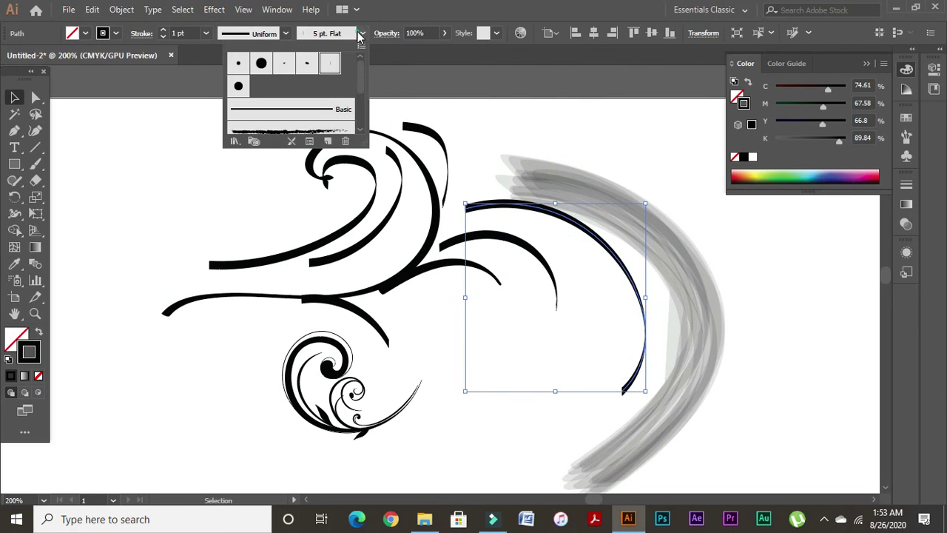
left_click(360, 131)
left_click(361, 131)
left_click(360, 131)
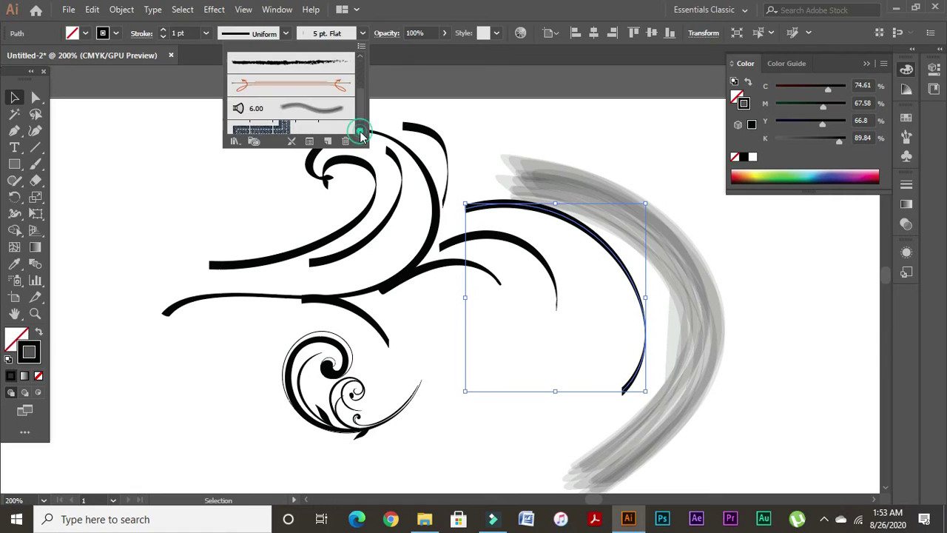
left_click(313, 112)
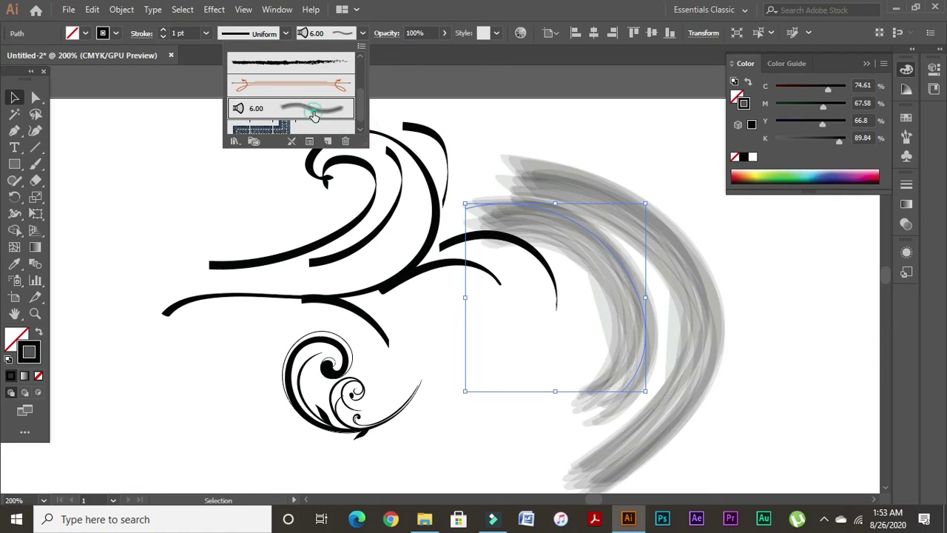
left_click(360, 130)
left_click(271, 72)
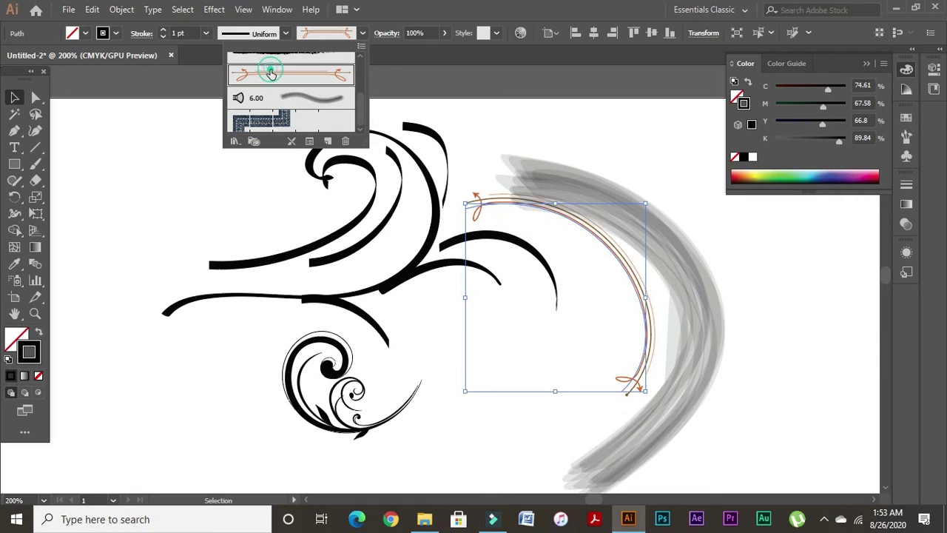
left_click(730, 284)
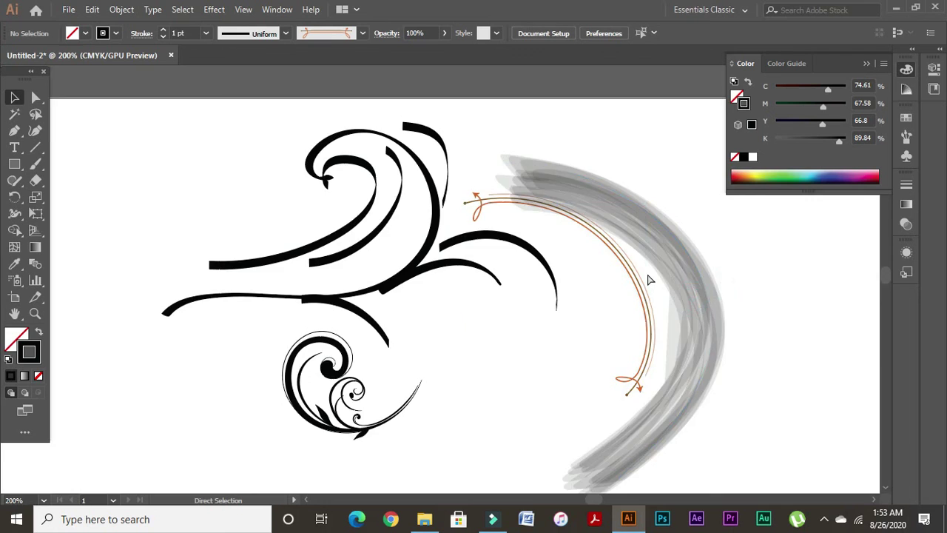
Delete all the practice strokes and the small reference ornament from the artboard.
key("ctrl+minus")
key("ctrl+minus")
key("ctrl+minus")
left_click_drag(324, 226, 588, 373)
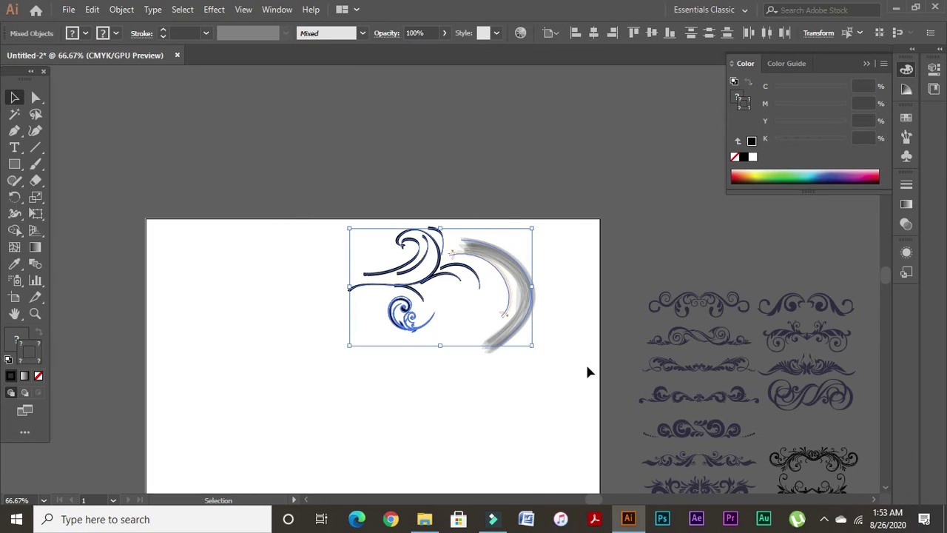
key("Delete")
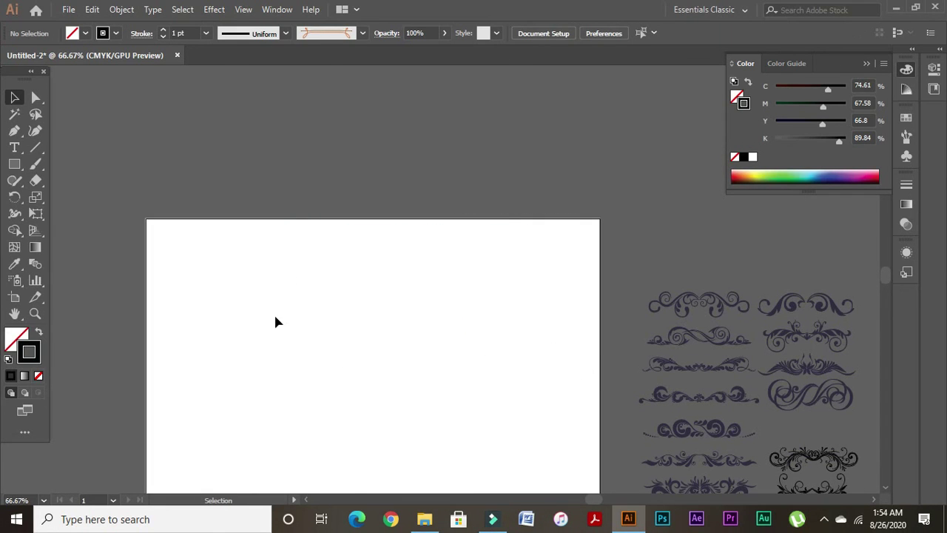
Delete the whole collection of reference ornaments beside the artboard.
left_click_drag(714, 303, 602, 224)
left_click_drag(524, 179, 803, 436)
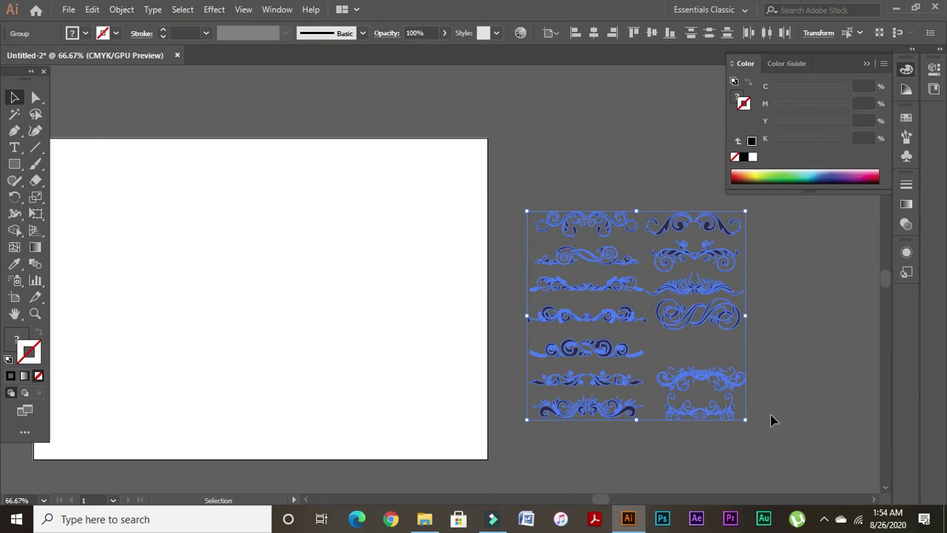
key("Delete")
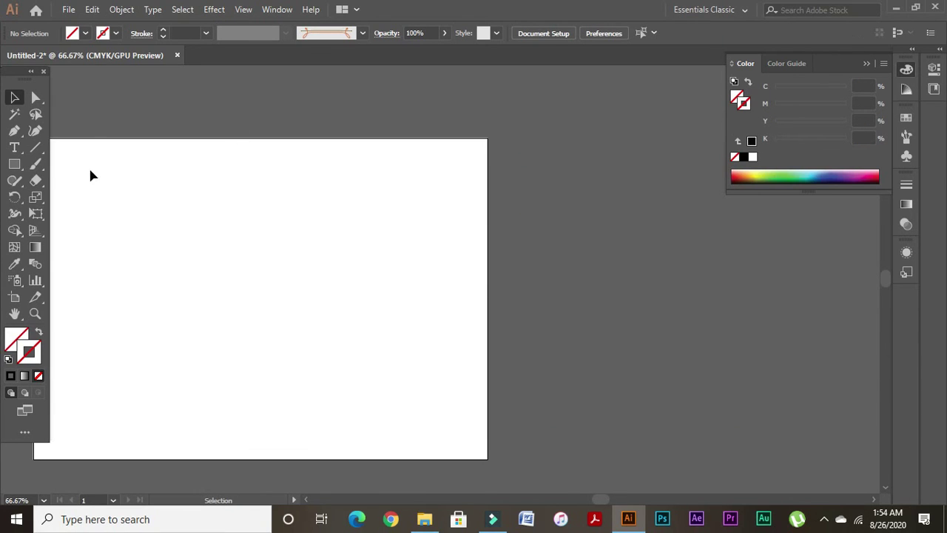
Switch to the Blob Brush tool and detach the brush tool group as a floating set beside the main tools.
right_click(43, 169)
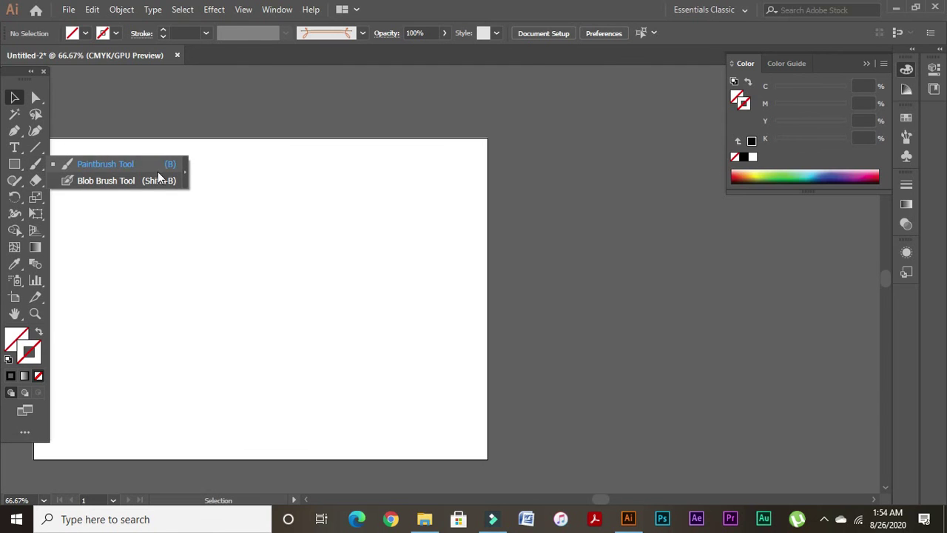
left_click(139, 186)
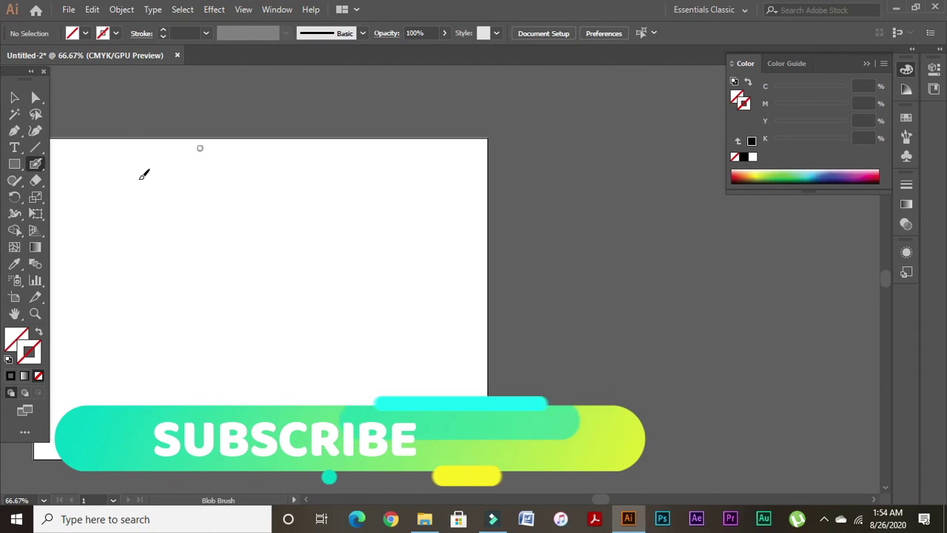
left_click_drag(37, 163, 185, 171)
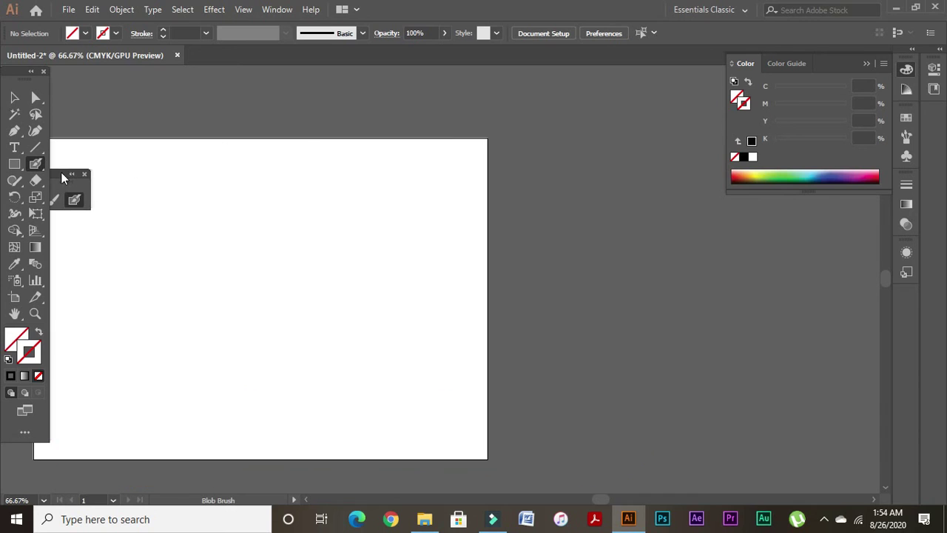
left_click_drag(62, 176, 81, 146)
left_click_drag(213, 211, 317, 169)
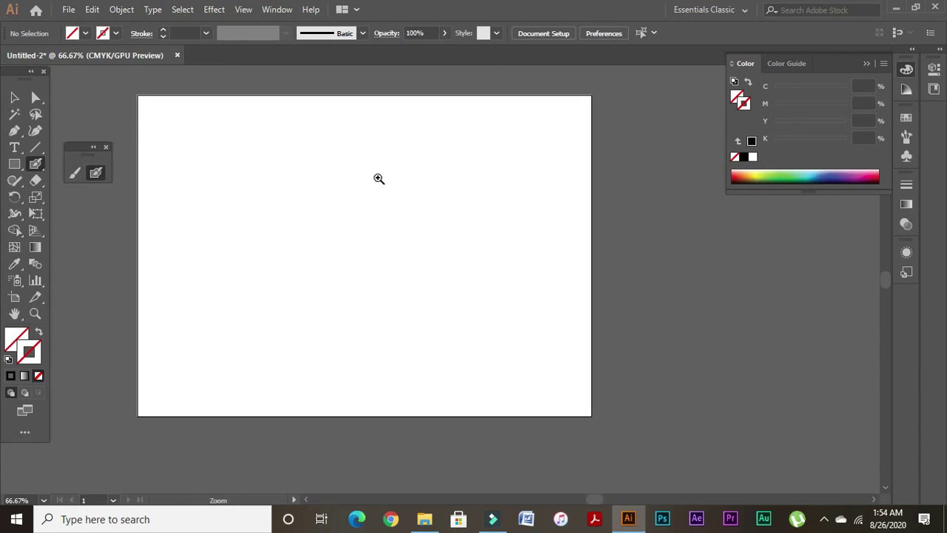
Draw a circle in the upper part of the artboard with the Ellipse tool and give it a black stroke.
left_click(15, 165)
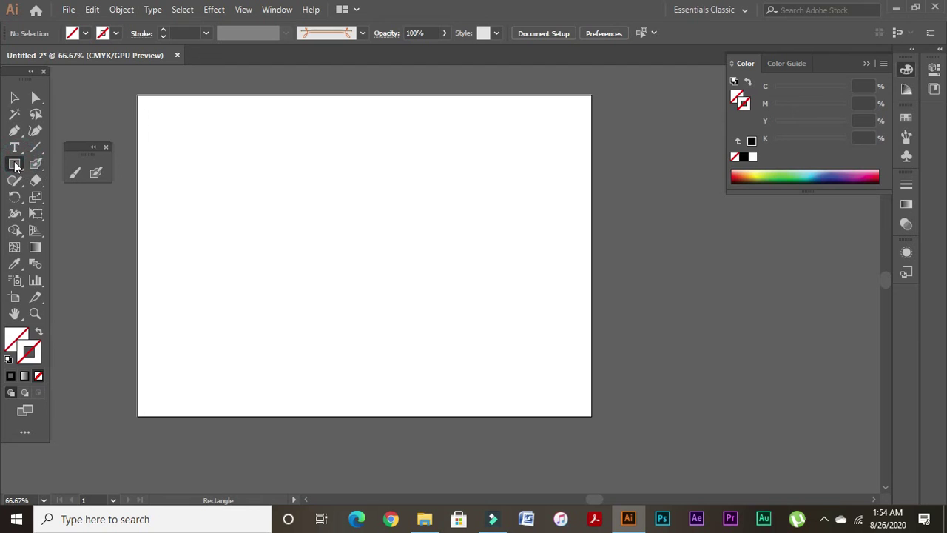
left_click(15, 168)
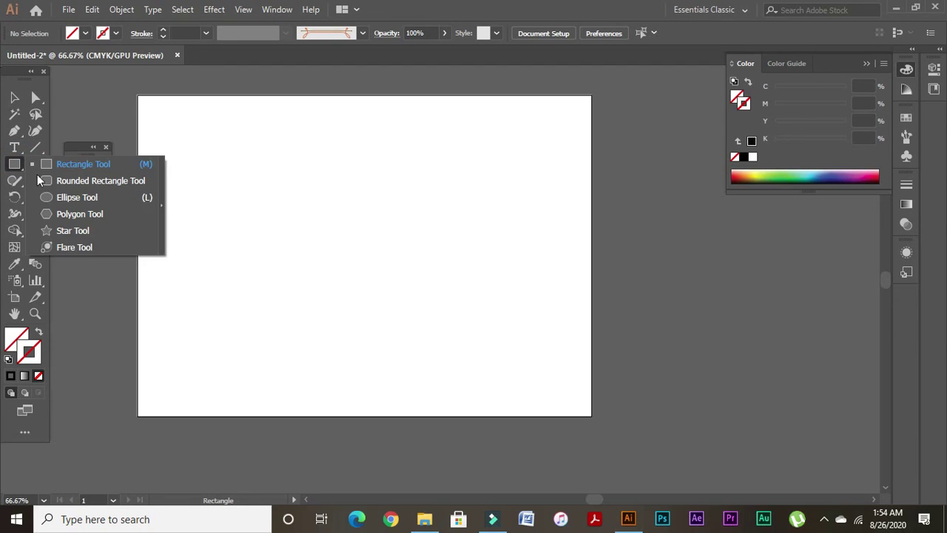
left_click(64, 199)
left_click_drag(288, 198, 345, 235)
left_click(17, 98)
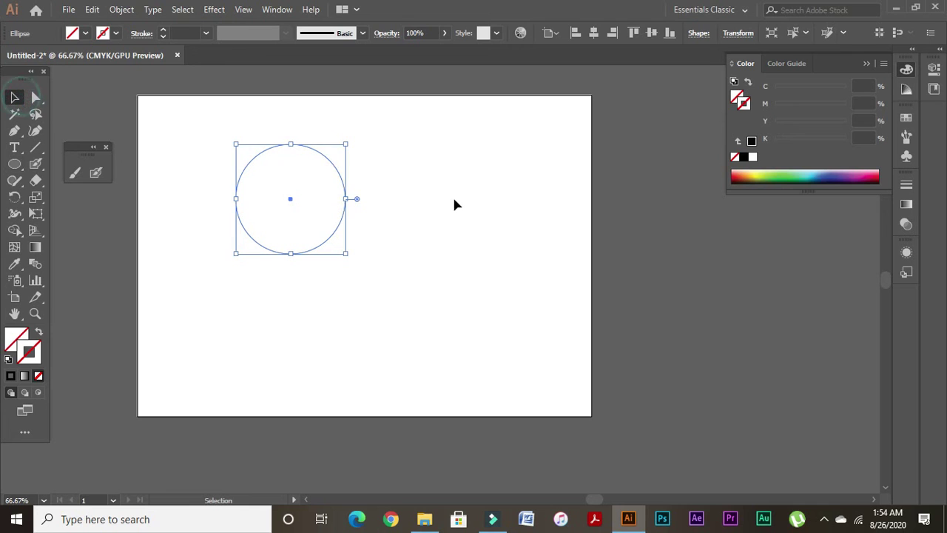
left_click(751, 141)
Narrow the circle from its right side into an upright oval for the face outline.
mouse_move(250, 109)
left_mouse_down()
mouse_move(451, 210)
mouse_move(443, 170)
mouse_move(455, 159)
mouse_move(318, 205)
left_mouse_up()
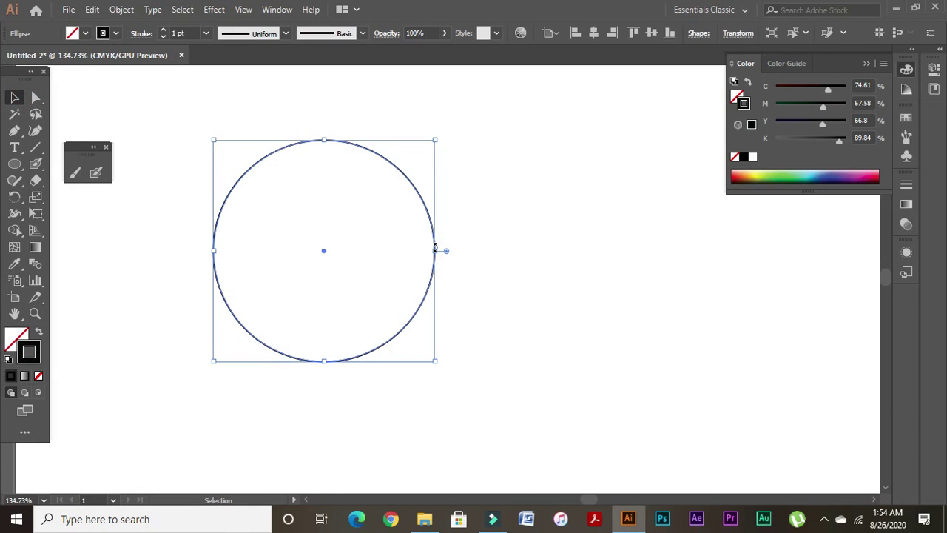
left_click_drag(436, 250, 408, 250)
left_click(471, 240)
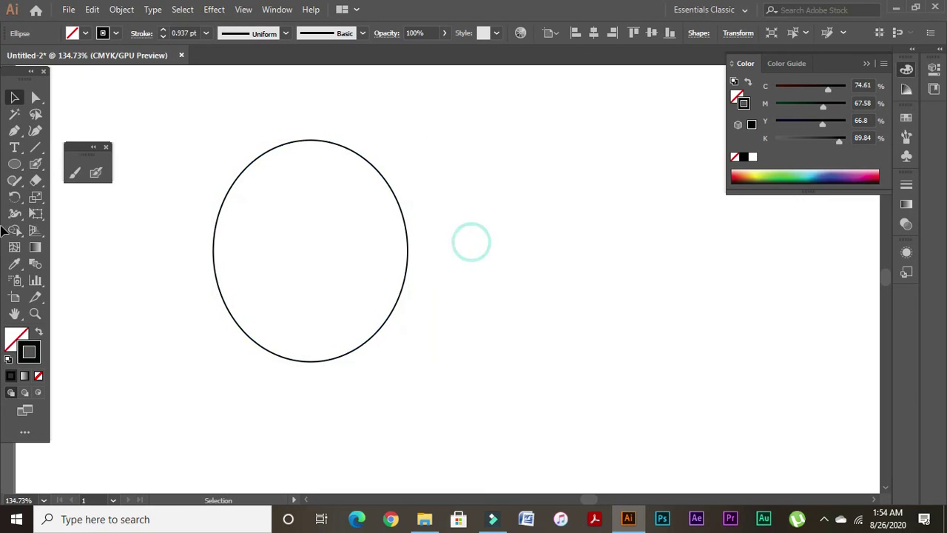
Draw a small circle as the left eye and place a copy level with it as the right eye.
left_click(160, 127)
left_click(18, 167)
left_click_drag(254, 214, 274, 231)
left_click(14, 97)
left_click(300, 98)
left_click_drag(274, 226, 390, 226)
left_click(488, 226)
Draw a small horizontal ellipse as the mouth in the lower part of the face.
left_click(14, 163)
mouse_move(281, 280)
left_mouse_down()
mouse_move(350, 320)
mouse_move(343, 328)
left_mouse_up()
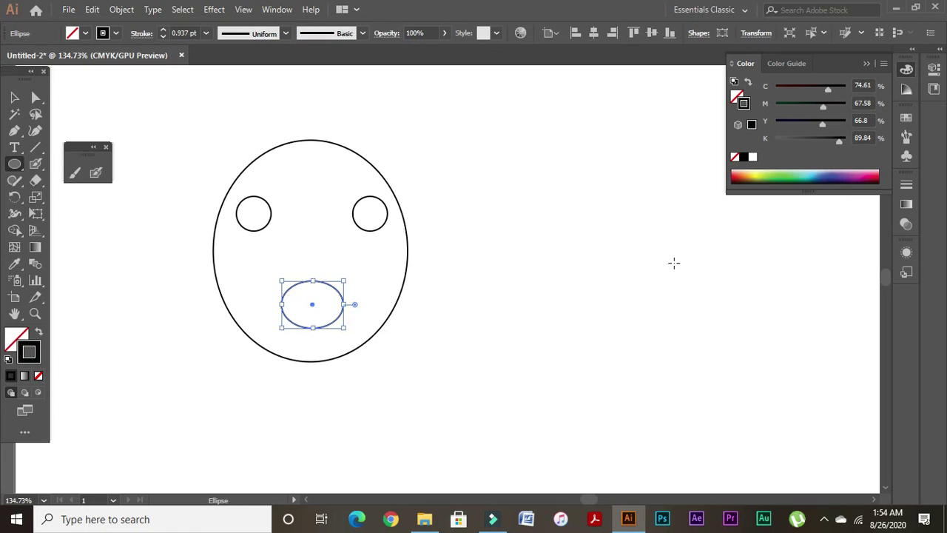
left_click(14, 97)
left_click(328, 138)
left_click_drag(226, 121, 488, 244)
left_click(491, 234)
left_click_drag(254, 118, 325, 168)
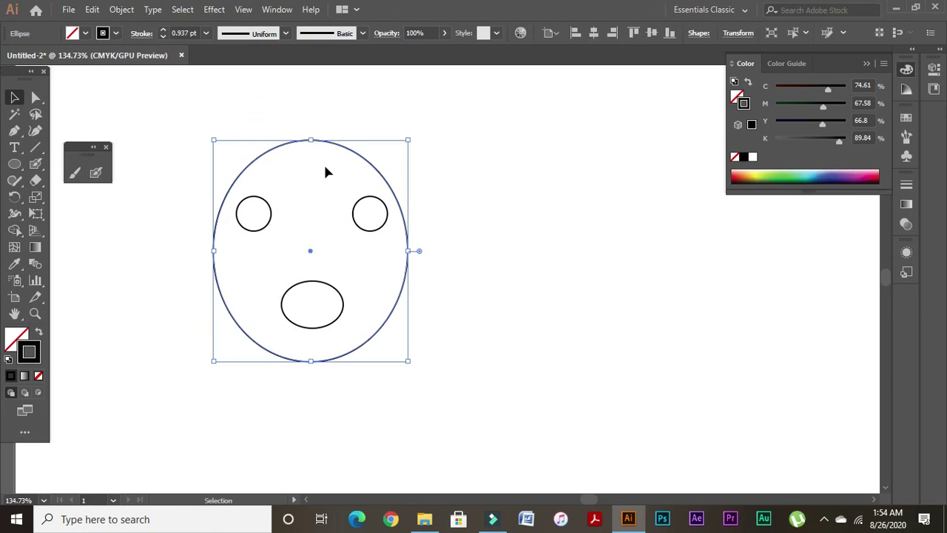
left_click(254, 216)
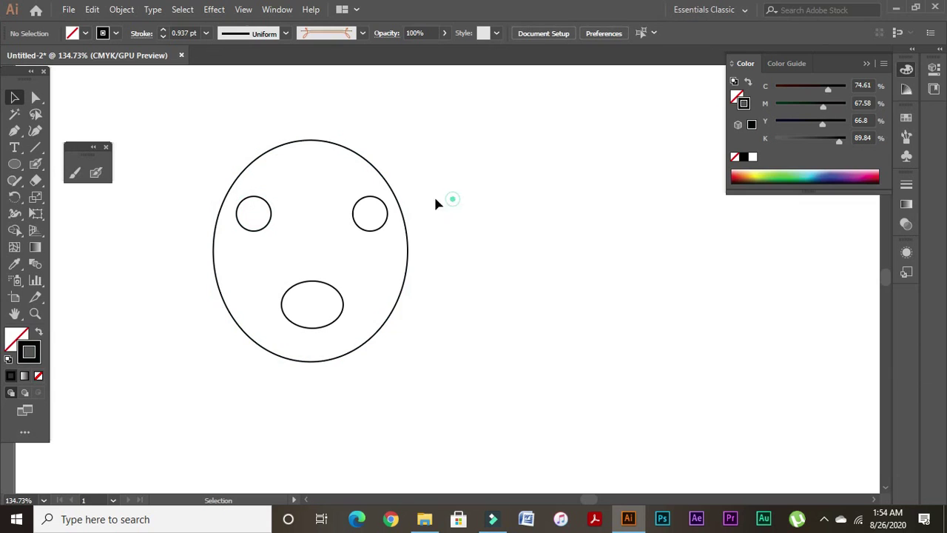
Scribble over the face outline and the right eye with the Blob Brush, and delete the scribbled shape.
left_click(96, 172)
mouse_move(251, 169)
left_mouse_down()
mouse_move(330, 159)
mouse_move(362, 179)
mouse_move(338, 181)
mouse_move(301, 212)
mouse_move(310, 238)
mouse_move(354, 250)
mouse_move(363, 295)
mouse_move(402, 252)
mouse_move(406, 219)
left_mouse_up()
mouse_move(374, 173)
left_mouse_down()
mouse_move(267, 155)
mouse_move(301, 142)
mouse_move(329, 142)
mouse_move(251, 158)
mouse_move(225, 201)
mouse_move(234, 282)
mouse_move(273, 341)
mouse_move(310, 350)
mouse_move(359, 338)
mouse_move(392, 298)
mouse_move(371, 305)
mouse_move(384, 234)
mouse_move(395, 241)
mouse_move(387, 199)
mouse_move(333, 202)
mouse_move(349, 193)
mouse_move(354, 213)
mouse_move(340, 233)
left_mouse_up()
left_click(14, 97)
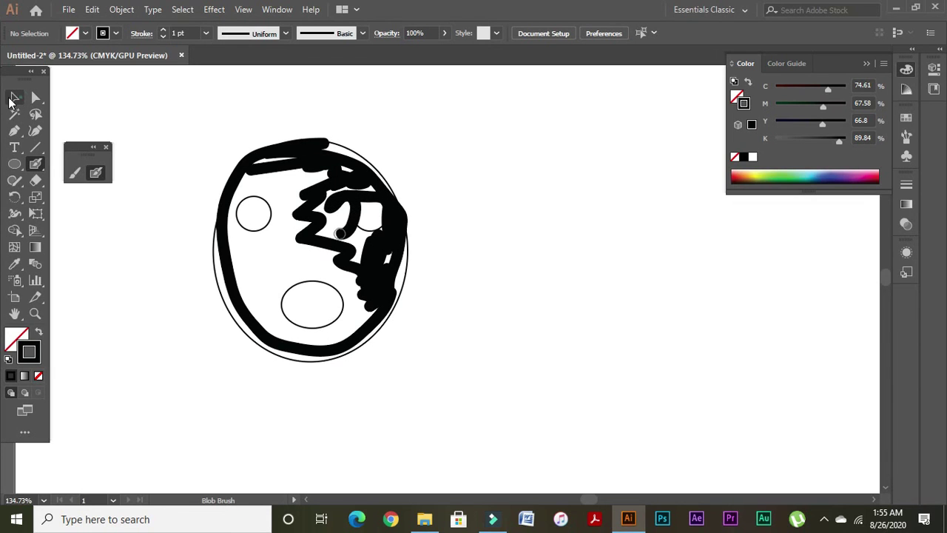
left_click(338, 171)
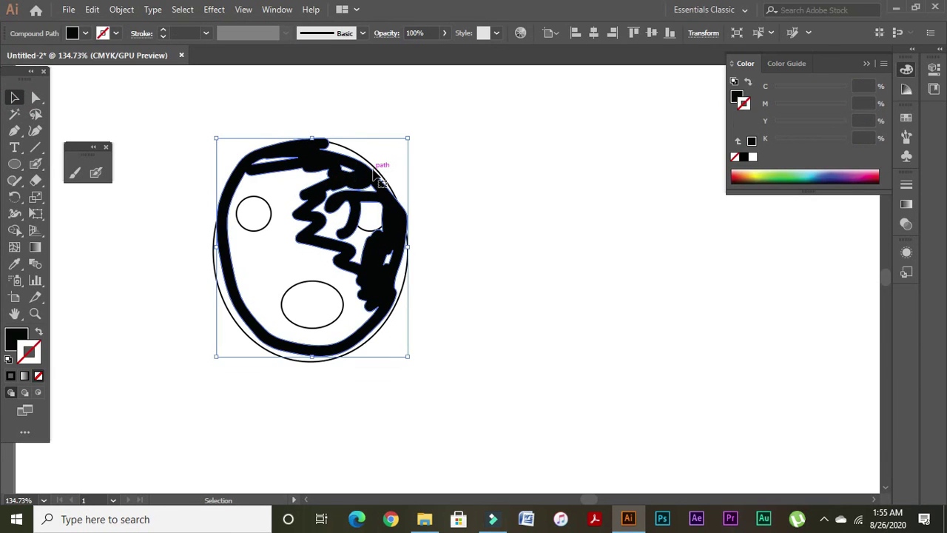
key("Delete")
Try a black fill on the large face oval, and undo the fill.
left_click_drag(314, 150, 522, 245)
left_click_drag(274, 222, 618, 180)
left_click_drag(558, 121, 517, 221)
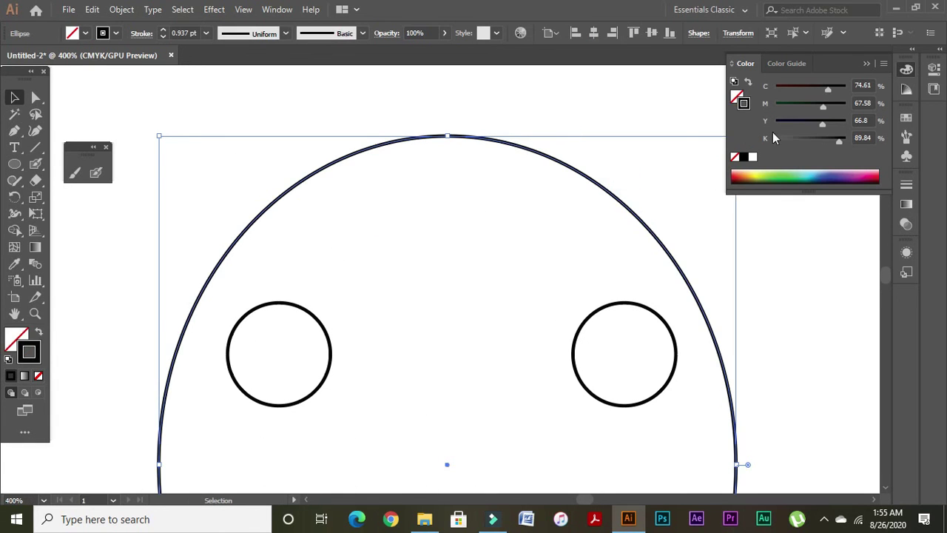
key("x")
left_click(752, 142)
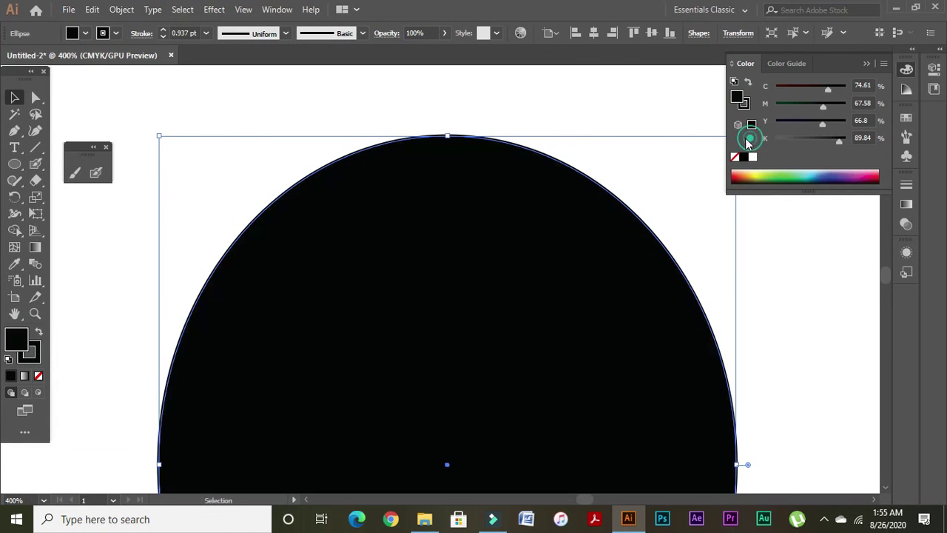
key("ctrl+z")
left_click(631, 154)
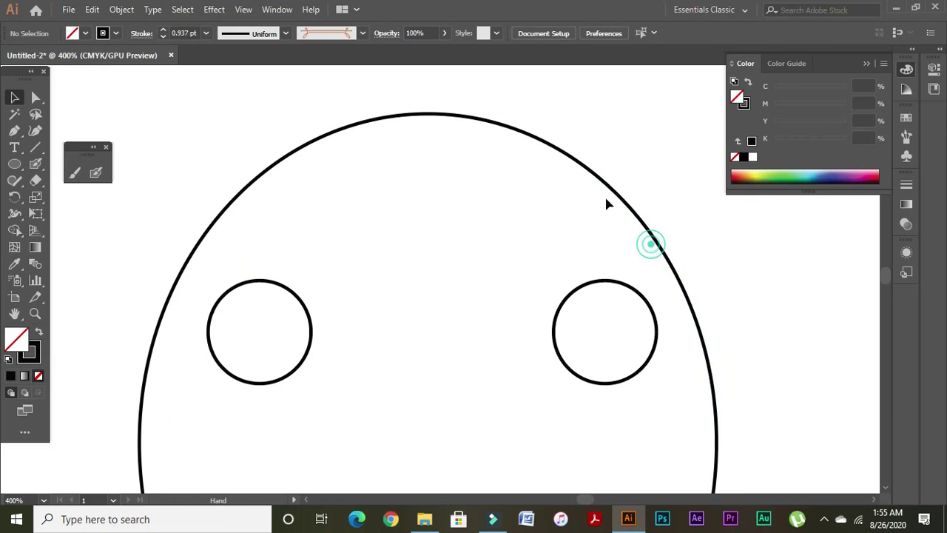
Paint the left eye circle completely black with the Blob Brush.
left_click(96, 172)
key("ctrl+plus")
key("ctrl+plus")
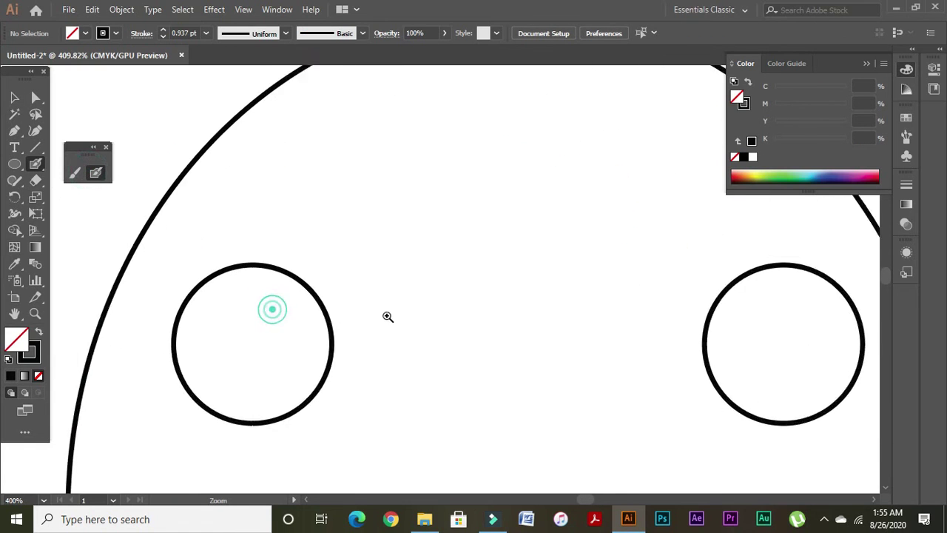
mouse_move(207, 300)
left_mouse_down()
mouse_move(188, 340)
mouse_move(247, 271)
mouse_move(296, 281)
mouse_move(313, 311)
mouse_move(312, 390)
mouse_move(239, 416)
mouse_move(177, 319)
mouse_move(256, 322)
mouse_move(276, 356)
mouse_move(344, 287)
left_mouse_up()
key("v")
key("ctrl+minus")
key("ctrl+minus")
key("ctrl+minus")
key("ctrl+minus")
Draw a long wavy Blob Brush stroke across the top of the face, curling up at its right end.
key("shift+b")
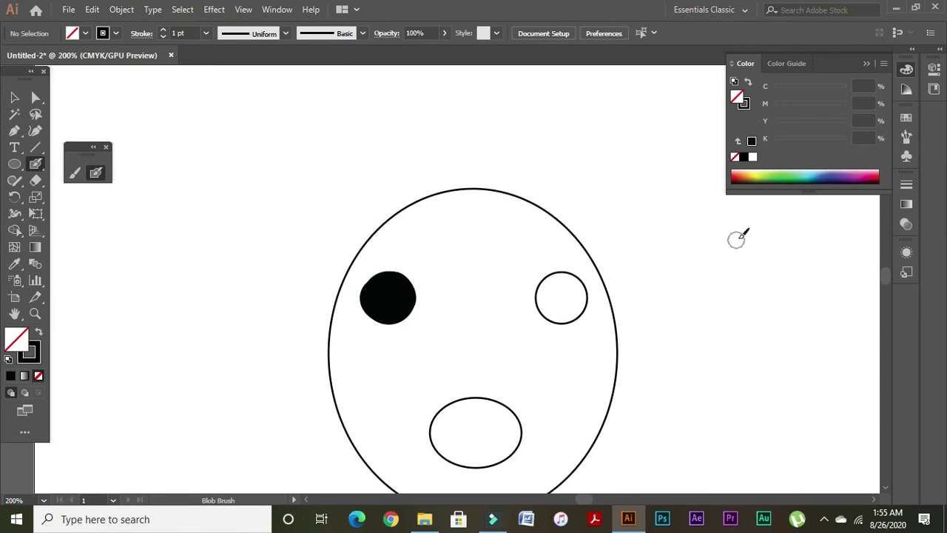
mouse_move(195, 216)
left_mouse_down()
mouse_move(262, 148)
mouse_move(473, 193)
mouse_move(551, 83)
left_mouse_up()
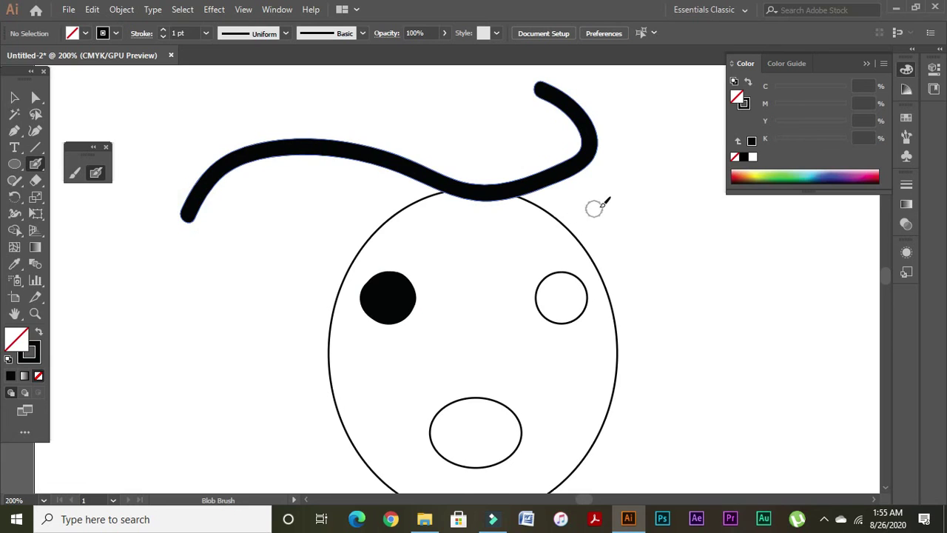
left_click_drag(622, 185, 566, 225)
Try the 5 pt. Round and 15 pt. Round brushes on the wavy stroke, and apply the 5 pt. Flat brush.
left_click(15, 98)
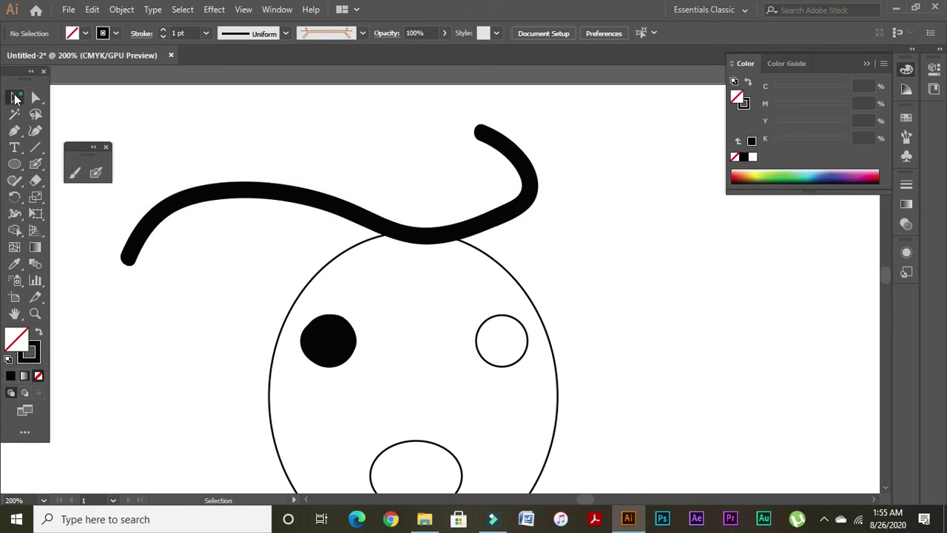
left_click(245, 190)
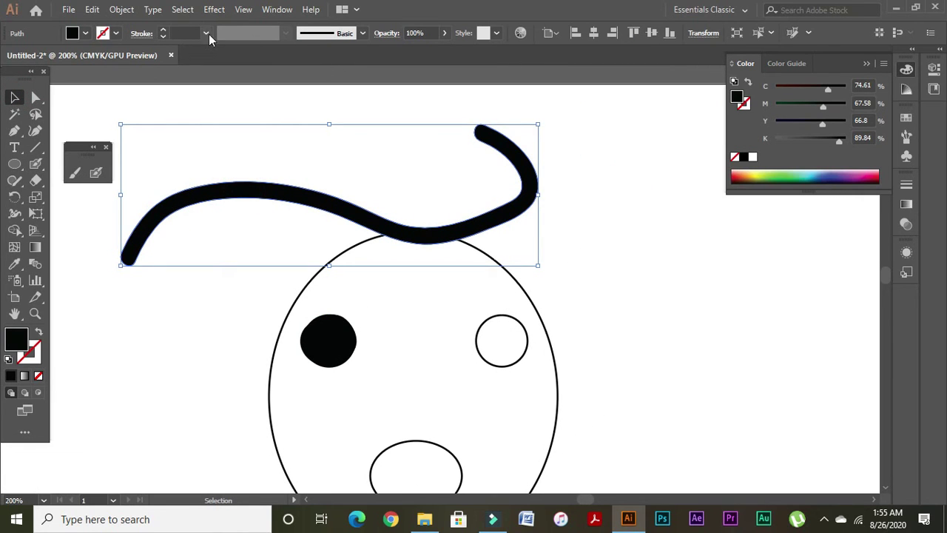
left_click(362, 33)
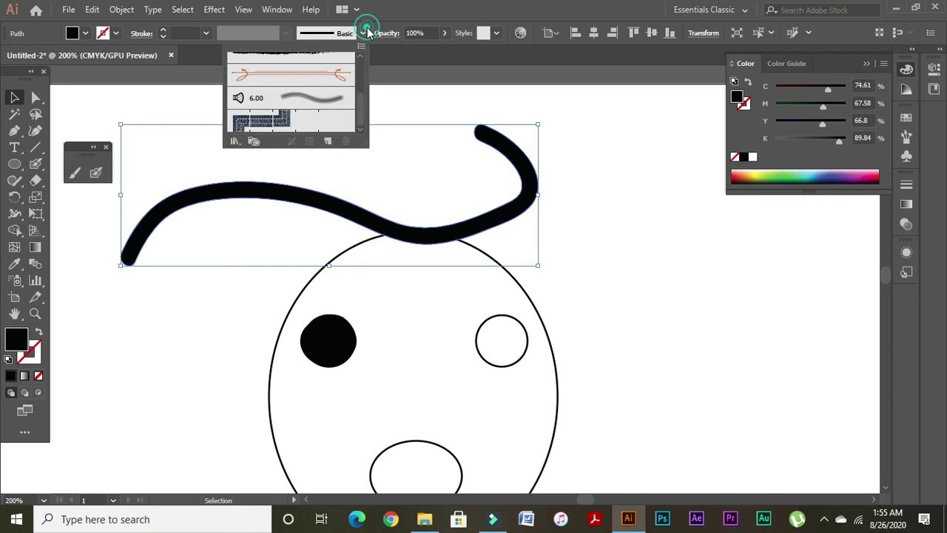
left_click(361, 57)
left_click(360, 57)
left_click(236, 76)
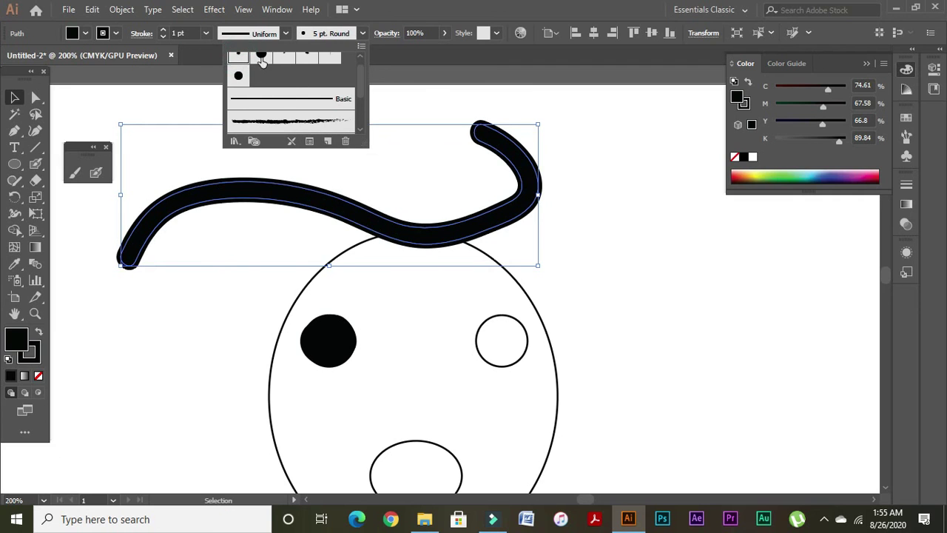
left_click(262, 61)
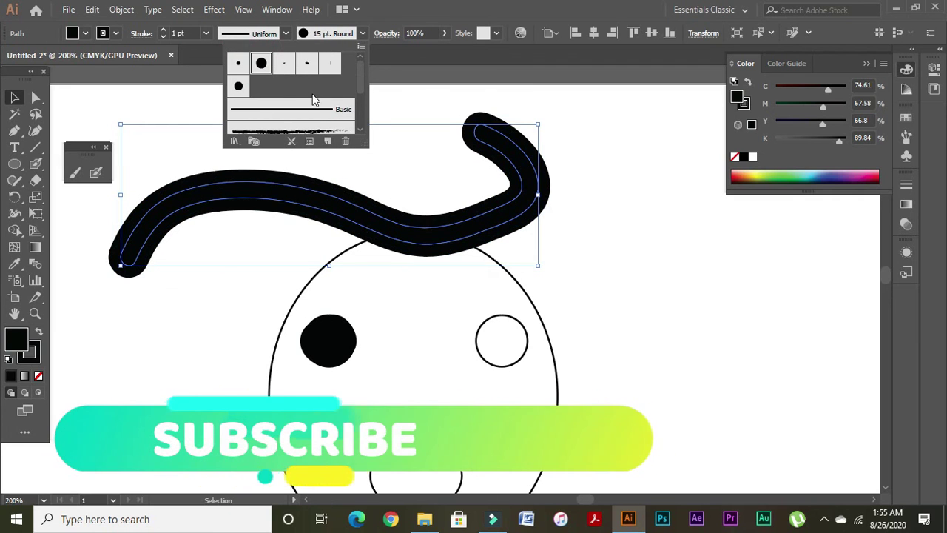
left_click(330, 63)
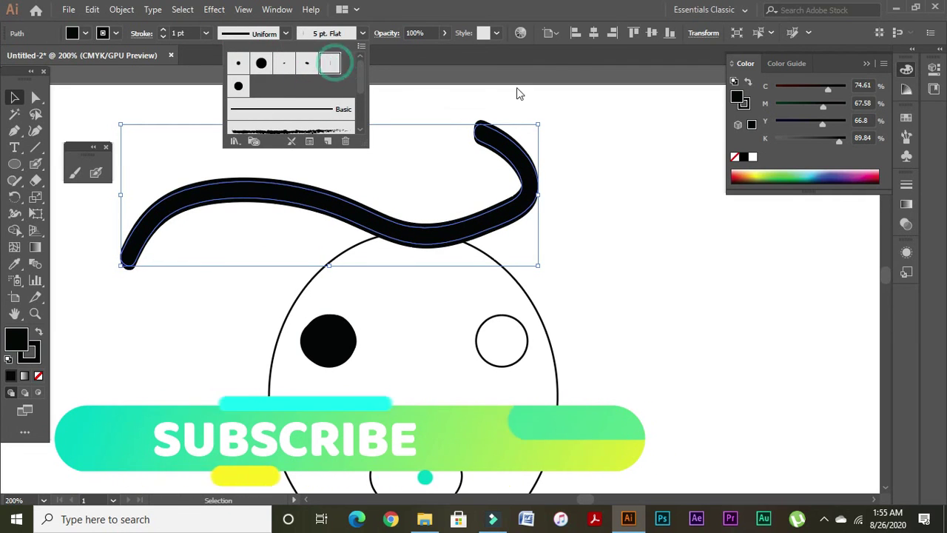
left_click(581, 131)
left_click(588, 144)
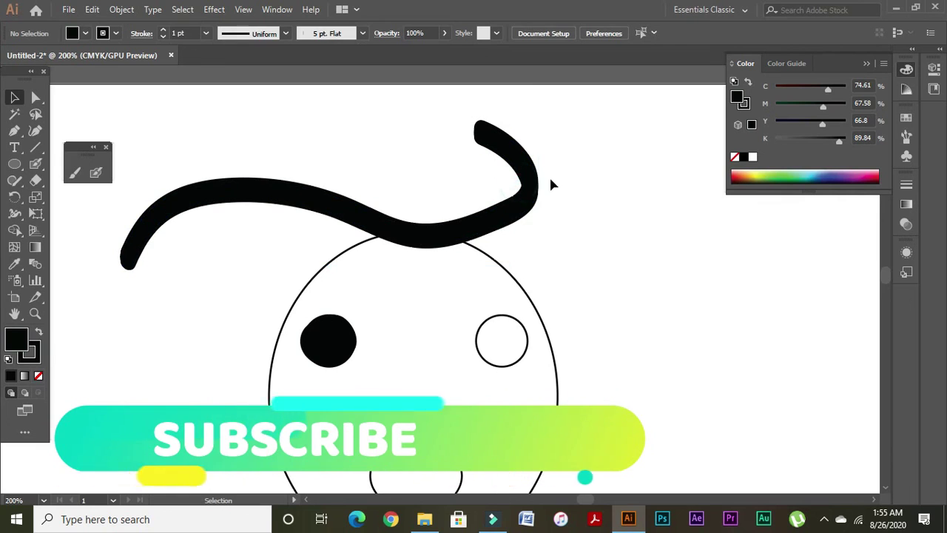
Delete the wavy stroke above the face, and delete all the shapes of the face.
left_click(530, 183)
key("Delete")
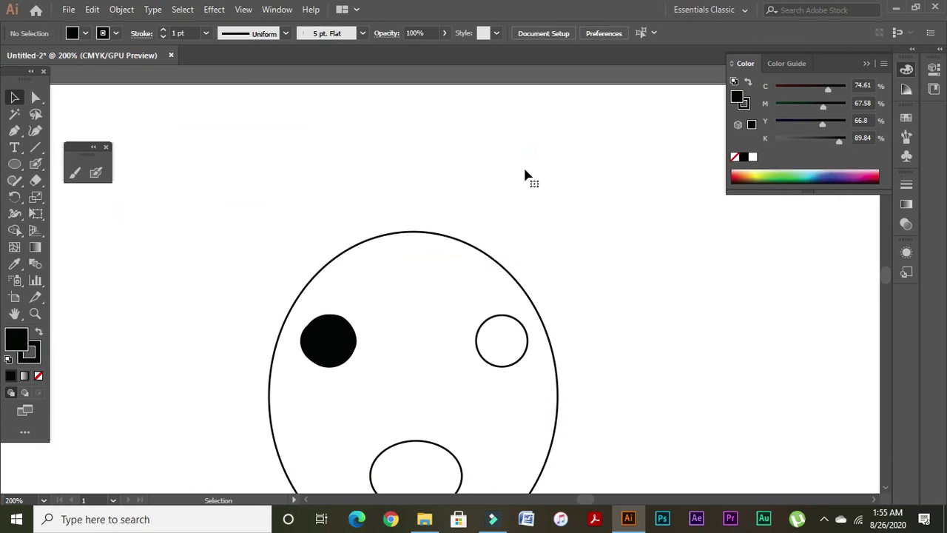
key("space")
left_click_drag(544, 296, 507, 161)
left_click_drag(219, 94, 672, 393)
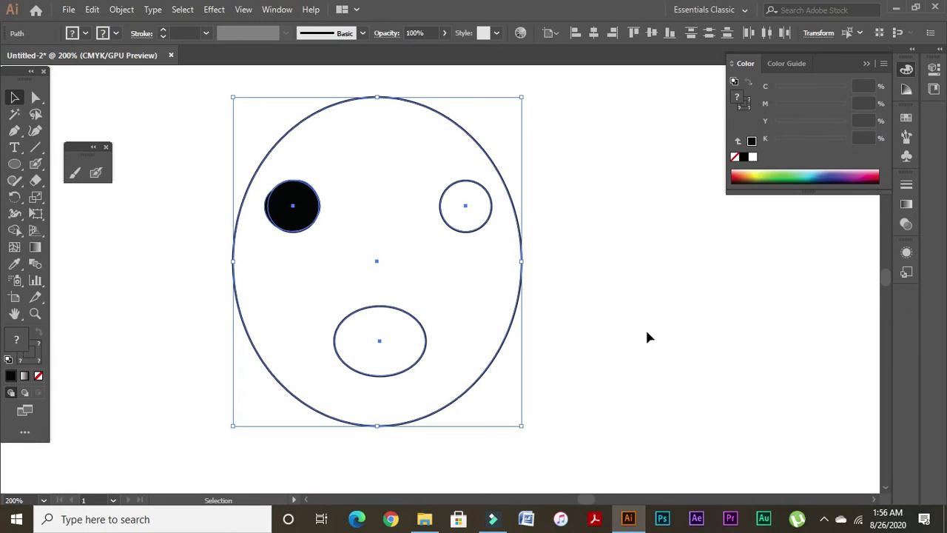
key("Delete")
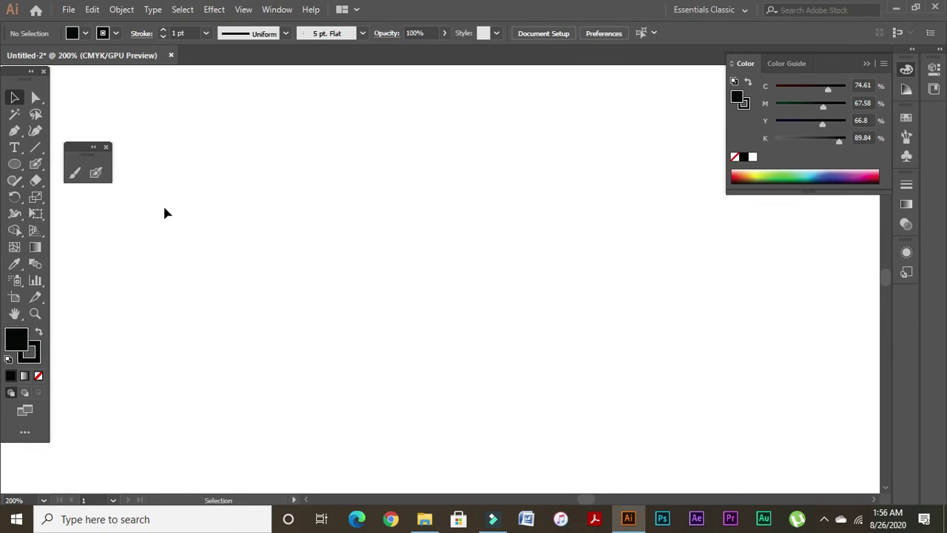
Draw six sweeping, crossing curves with the Paintbrush using the 5 pt. Flat brush.
left_click(74, 174)
left_click_drag(203, 322, 487, 150)
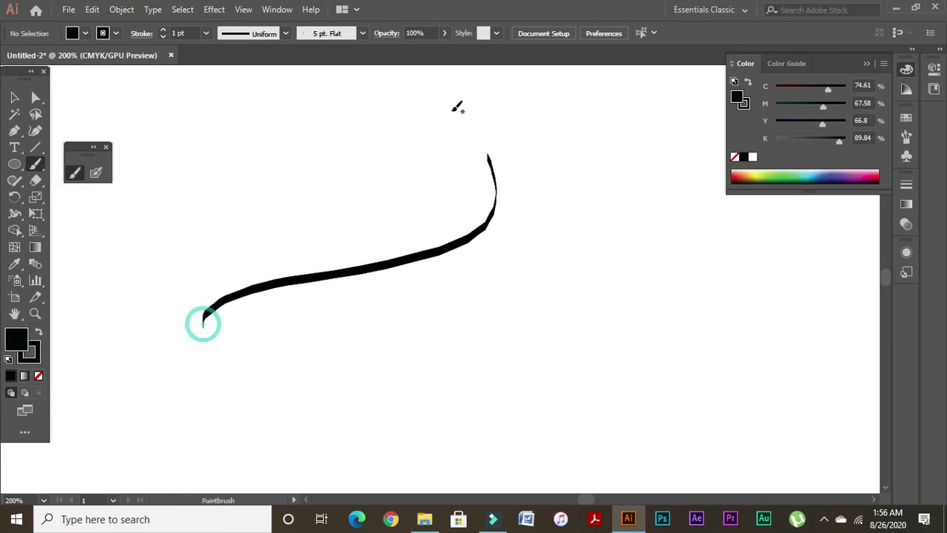
mouse_move(227, 343)
left_mouse_down()
mouse_move(491, 313)
mouse_move(524, 137)
left_mouse_up()
mouse_move(289, 252)
left_mouse_down()
mouse_move(378, 260)
mouse_move(468, 141)
left_mouse_up()
left_click_drag(375, 270, 555, 314)
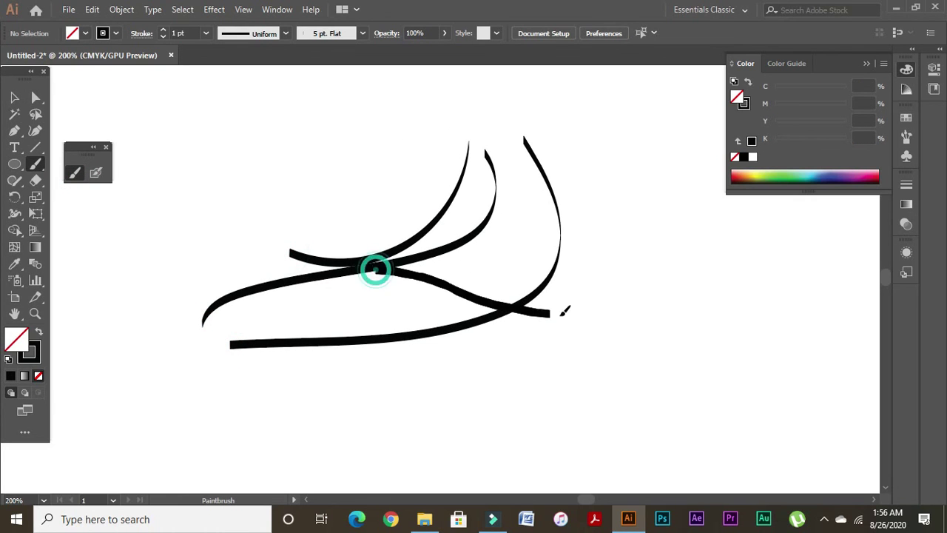
left_click_drag(440, 339, 463, 480)
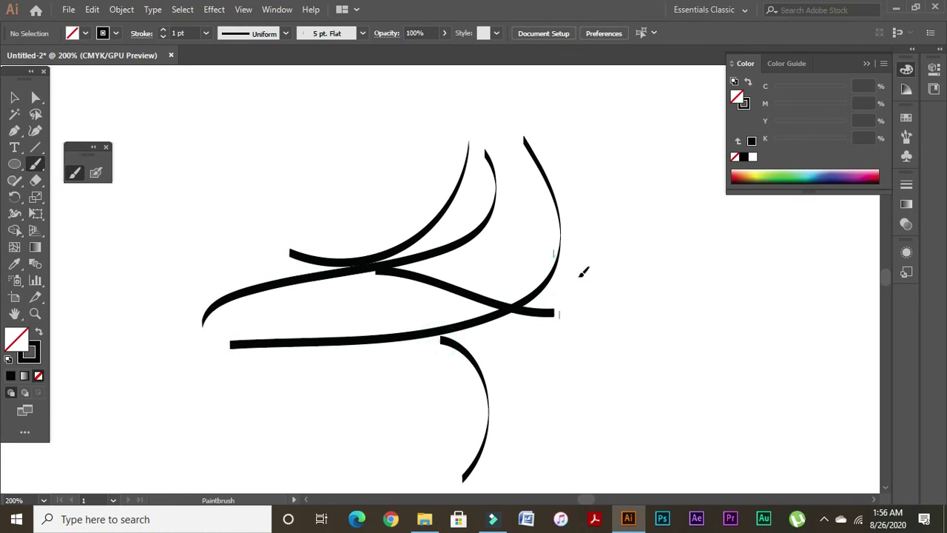
left_click_drag(559, 259, 648, 446)
Delete all the Paintbrush curves from the artboard.
left_click(14, 97)
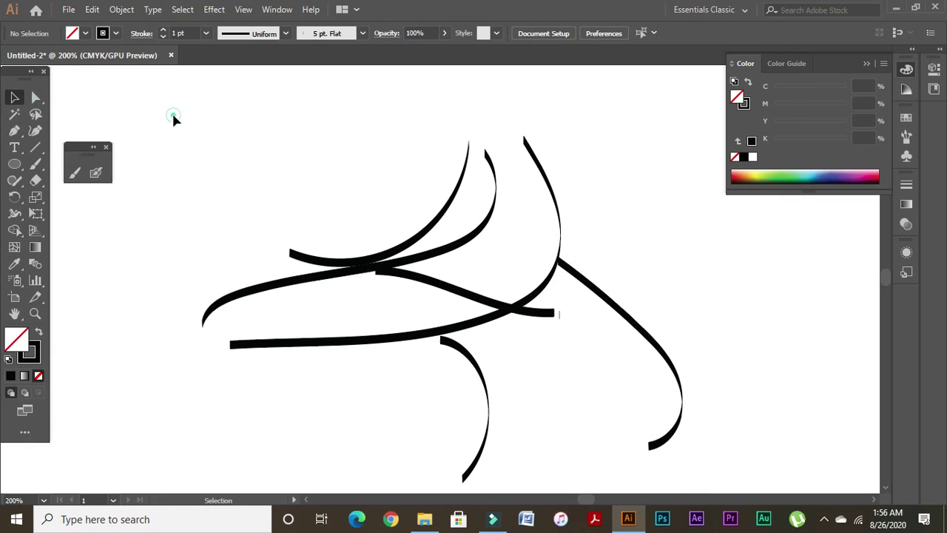
left_click_drag(172, 112, 692, 406)
key("Delete")
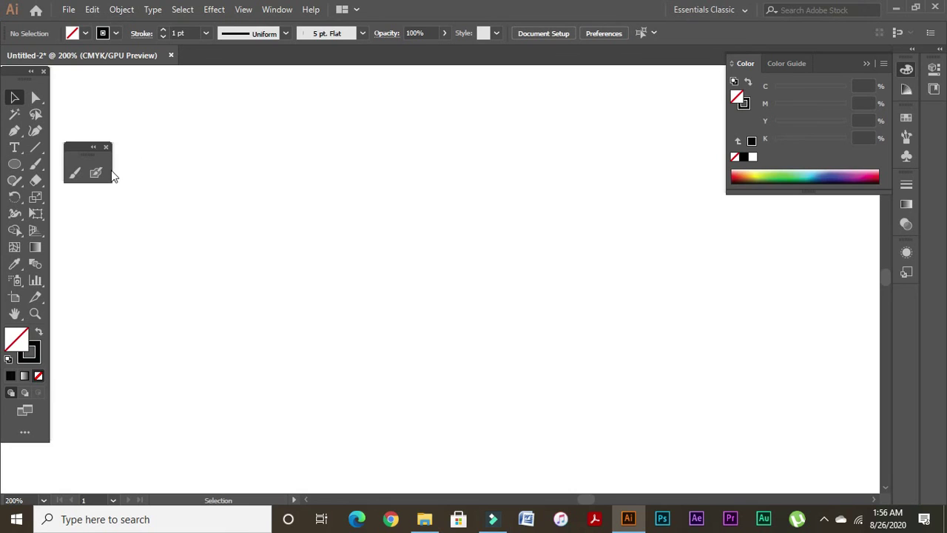
Close the floating brush tools and draw three circles of decreasing size in a row with the Shaper tool.
left_click(107, 147)
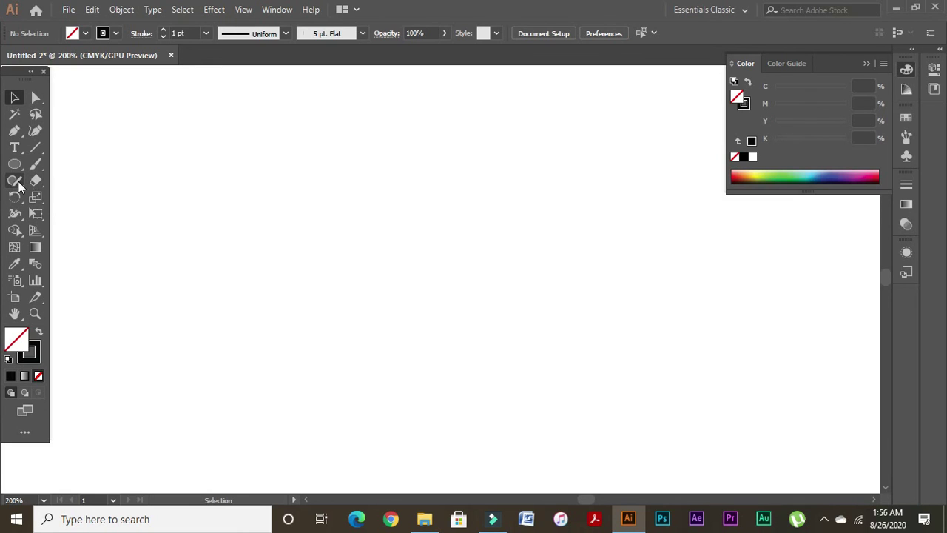
left_click(14, 182)
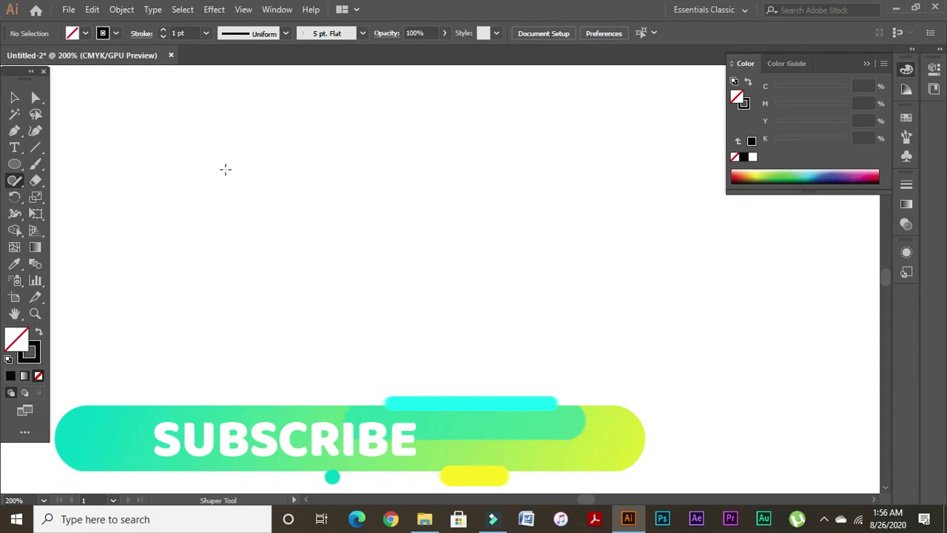
mouse_move(319, 144)
left_mouse_down()
mouse_move(165, 252)
mouse_move(387, 154)
mouse_move(326, 142)
left_mouse_up()
mouse_move(513, 168)
left_mouse_down()
mouse_move(643, 373)
mouse_move(629, 164)
left_mouse_up()
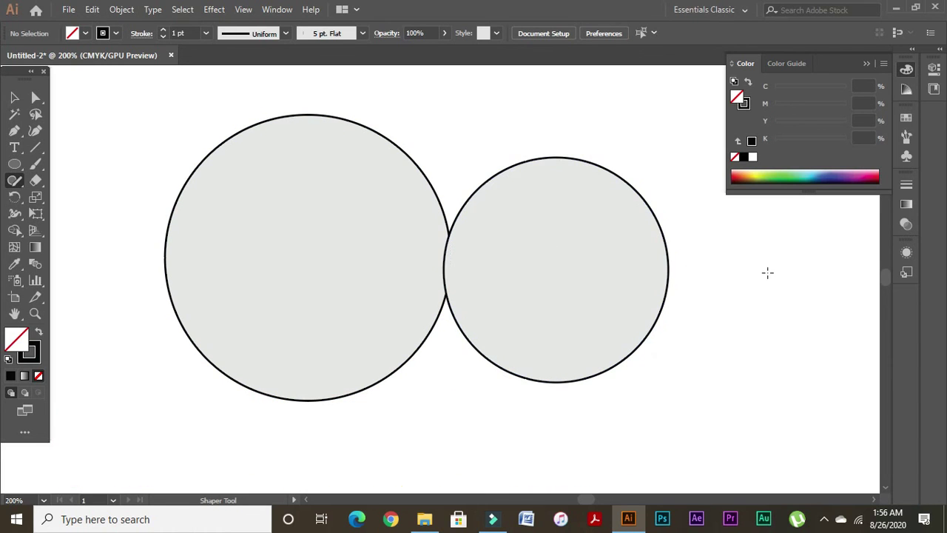
mouse_move(730, 249)
left_mouse_down()
mouse_move(813, 261)
mouse_move(701, 212)
mouse_move(717, 396)
mouse_move(799, 229)
left_mouse_up()
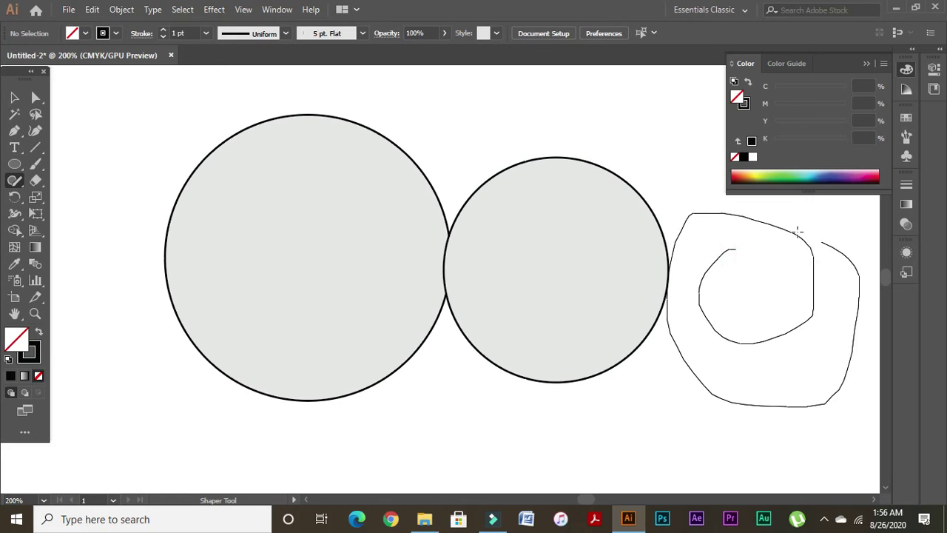
left_click_drag(716, 302, 489, 292)
mouse_move(569, 185)
left_mouse_down()
mouse_move(471, 210)
mouse_move(623, 319)
left_mouse_up()
left_click_drag(592, 194, 570, 187)
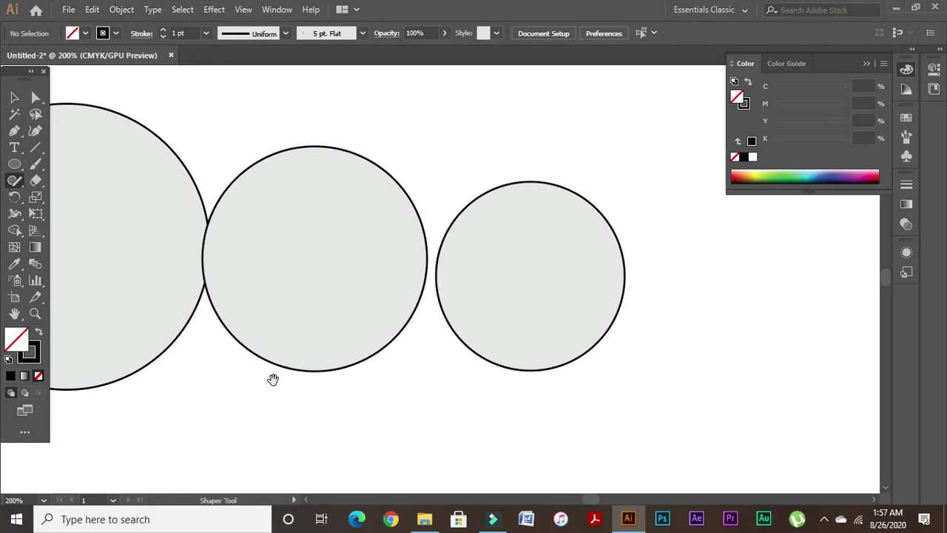
Draw a wide rectangle below the circles and a large rectangle extending past the artboard's right edge with the Shaper tool.
left_click_drag(344, 375, 618, 245)
mouse_move(408, 307)
left_mouse_down()
mouse_move(371, 435)
mouse_move(674, 311)
mouse_move(348, 345)
left_mouse_up()
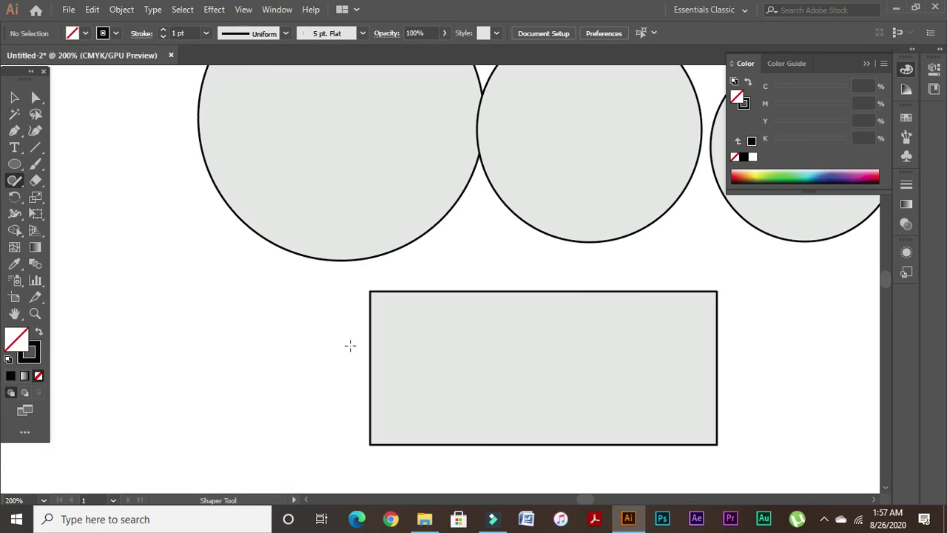
key("ctrl+minus")
key("ctrl+minus")
key("ctrl+minus")
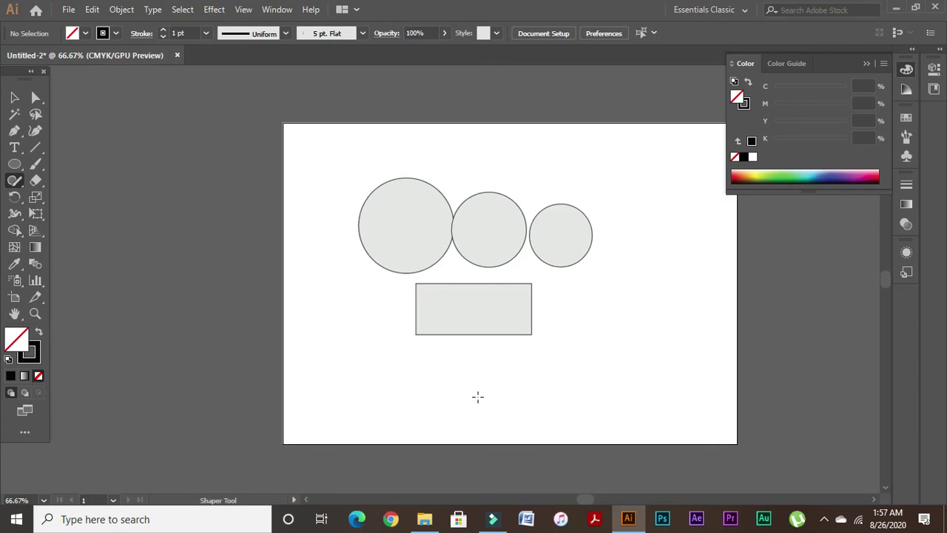
mouse_move(587, 288)
left_mouse_down()
mouse_move(607, 415)
mouse_move(630, 445)
mouse_move(829, 418)
mouse_move(794, 254)
left_mouse_up()
left_click_drag(604, 283, 590, 287)
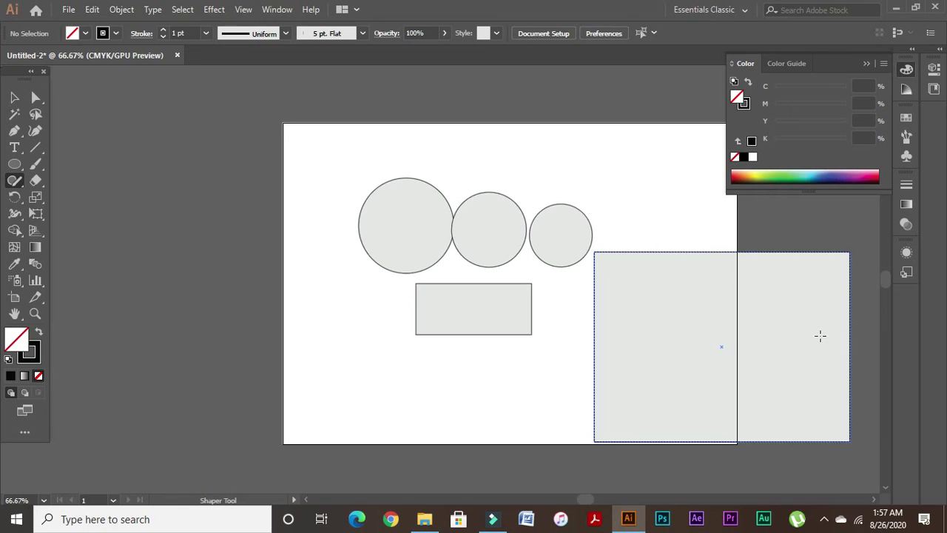
Delete the large rectangle, the three circles and the smaller rectangle from the artboard.
left_click(620, 302)
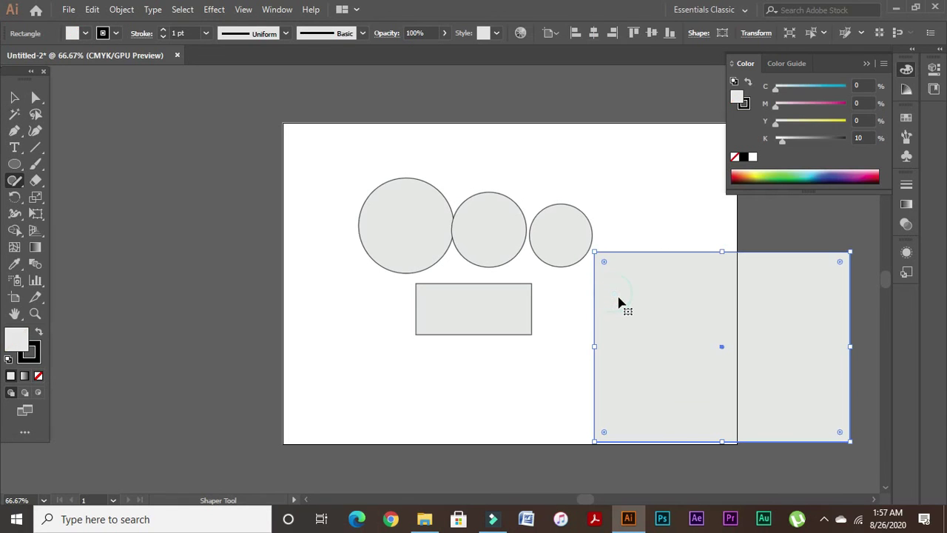
key("Delete")
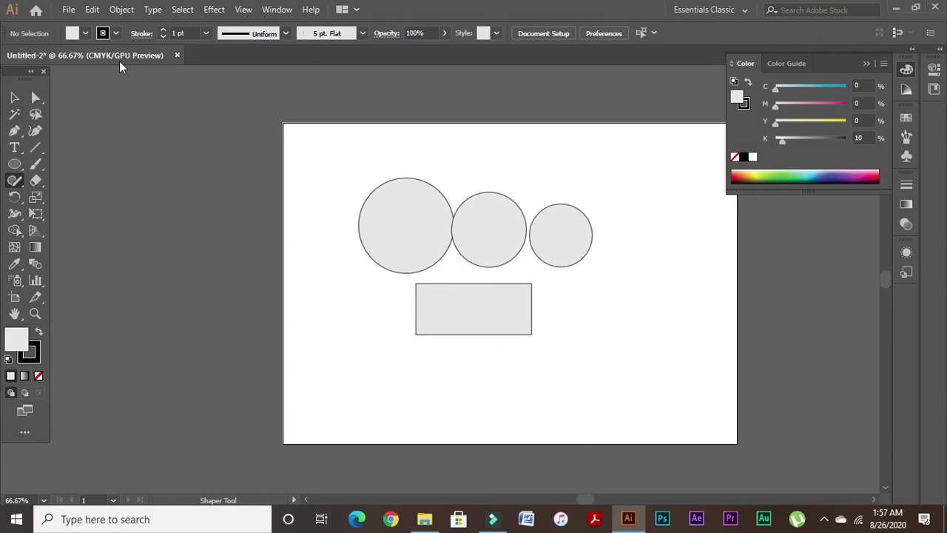
left_click(14, 97)
left_click_drag(362, 141, 666, 380)
key("Delete")
Draw a small and a medium slanted ellipse in the upper left of the artboard with the Shaper tool.
key("space")
left_click_drag(627, 294, 479, 283)
key("ctrl+space")
left_click_drag(424, 261, 550, 289)
left_click_drag(549, 291, 666, 307)
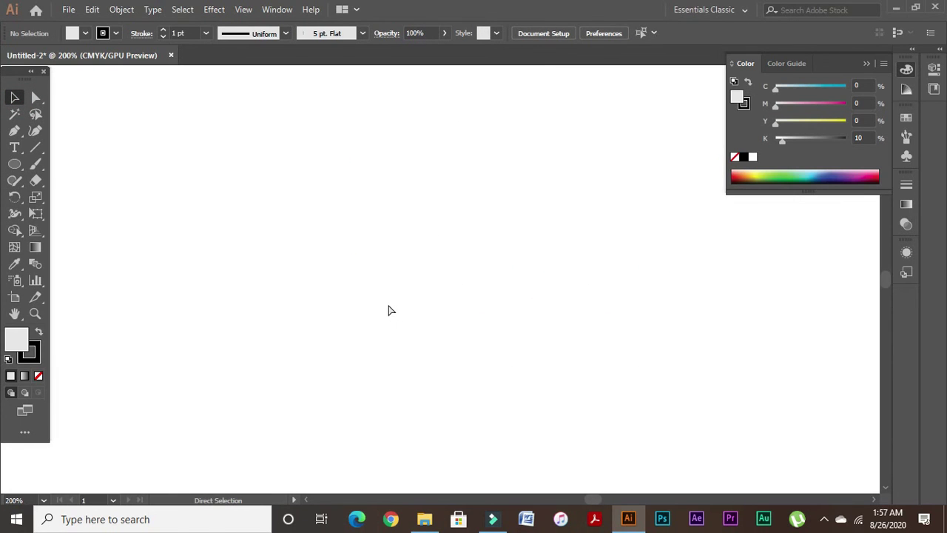
key("ctrl+1")
key("space")
left_click_drag(271, 313, 385, 276)
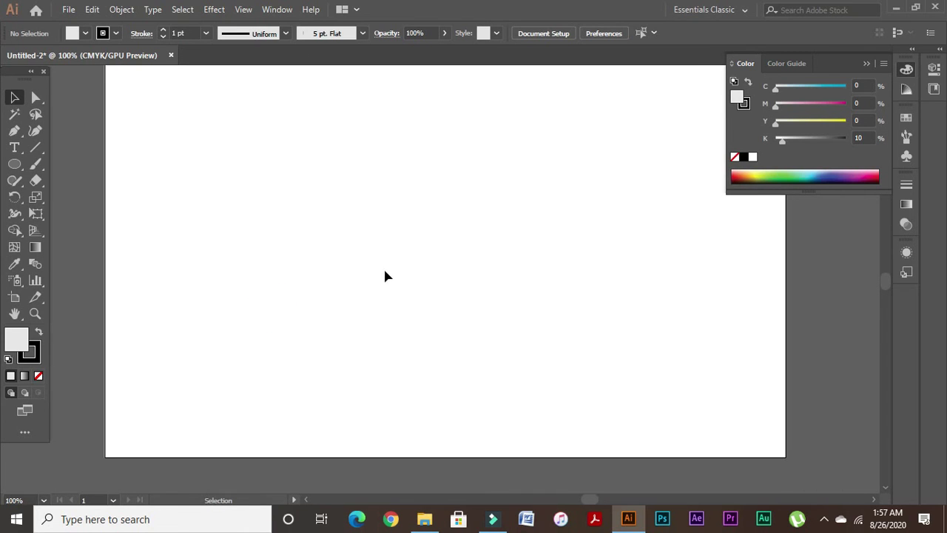
left_click(15, 181)
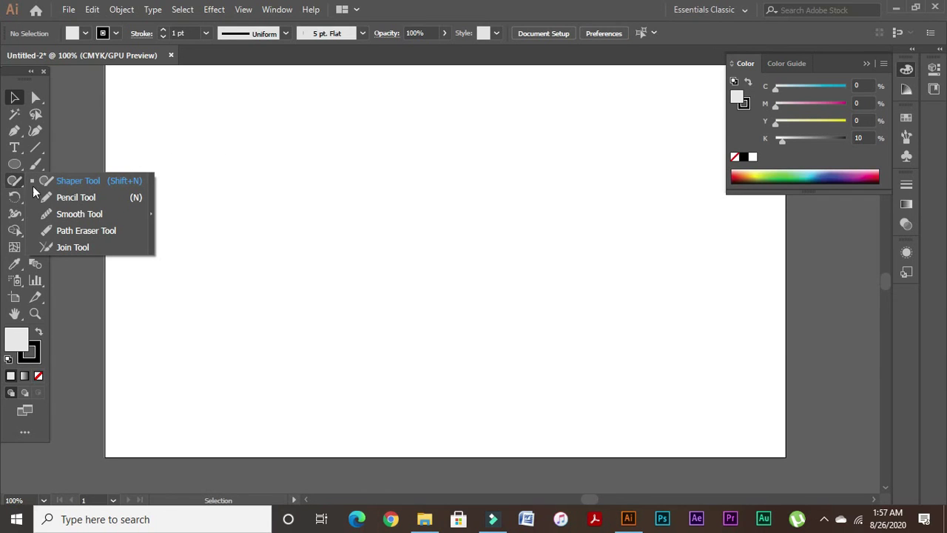
left_click(62, 179)
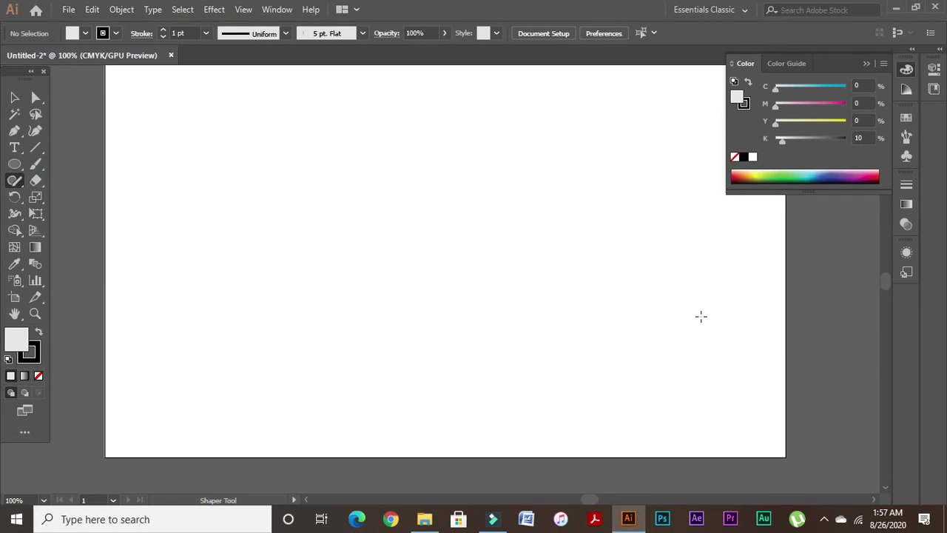
mouse_move(228, 160)
left_mouse_down()
mouse_move(234, 220)
mouse_move(282, 249)
left_mouse_up()
mouse_move(245, 153)
left_mouse_down()
mouse_move(310, 157)
mouse_move(379, 193)
mouse_move(385, 132)
mouse_move(278, 126)
left_mouse_up()
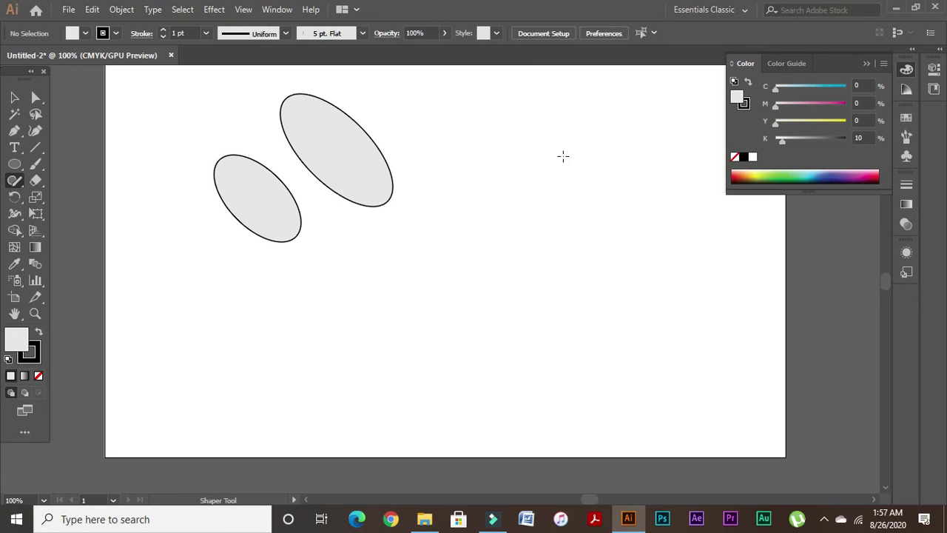
left_click_drag(484, 180, 449, 254)
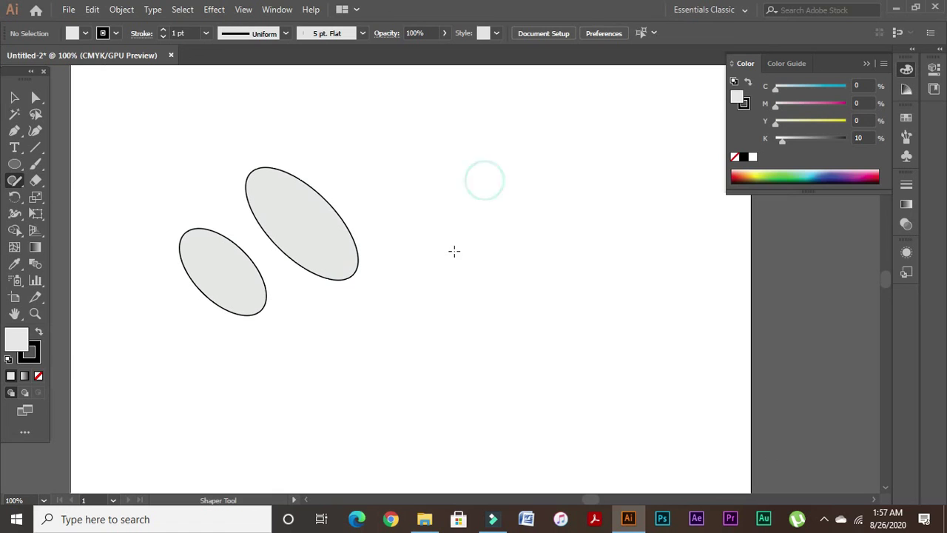
Draw six more slanted ellipses beside and below the first two with the Shaper tool, plus a short line.
mouse_move(316, 138)
left_mouse_down()
mouse_move(371, 204)
mouse_move(412, 235)
mouse_move(447, 174)
mouse_move(392, 112)
mouse_move(318, 105)
left_mouse_up()
left_click_drag(337, 163, 318, 141)
mouse_move(383, 297)
left_mouse_down()
mouse_move(522, 378)
mouse_move(531, 316)
mouse_move(433, 279)
left_mouse_up()
mouse_move(508, 222)
left_mouse_down()
mouse_move(540, 299)
mouse_move(632, 340)
mouse_move(585, 231)
mouse_move(482, 218)
left_mouse_up()
key("space")
mouse_move(399, 318)
left_mouse_down()
mouse_move(413, 357)
mouse_move(444, 322)
mouse_move(357, 249)
left_mouse_up()
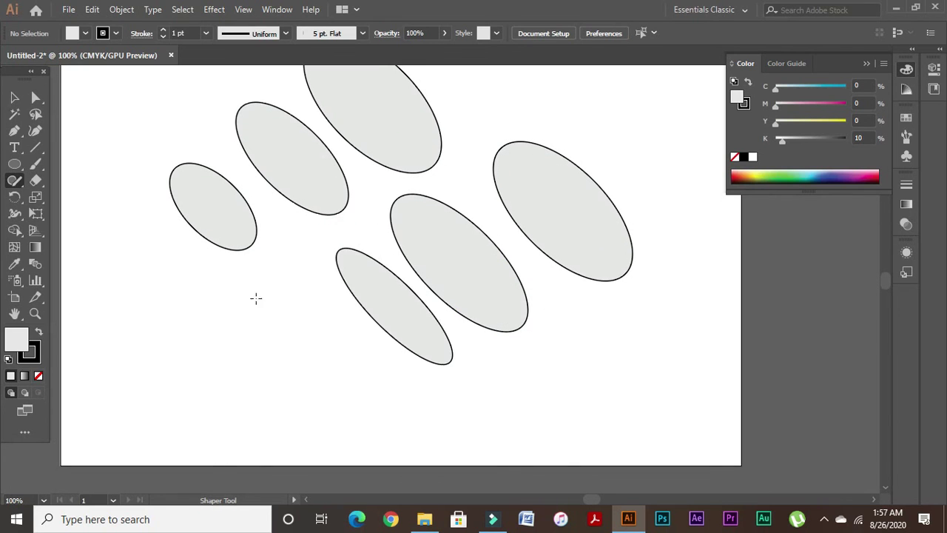
mouse_move(298, 283)
left_mouse_down()
mouse_move(387, 340)
mouse_move(304, 280)
mouse_move(366, 398)
mouse_move(271, 284)
left_mouse_up()
mouse_move(234, 267)
left_mouse_down()
mouse_move(215, 336)
mouse_move(239, 395)
mouse_move(187, 348)
left_mouse_up()
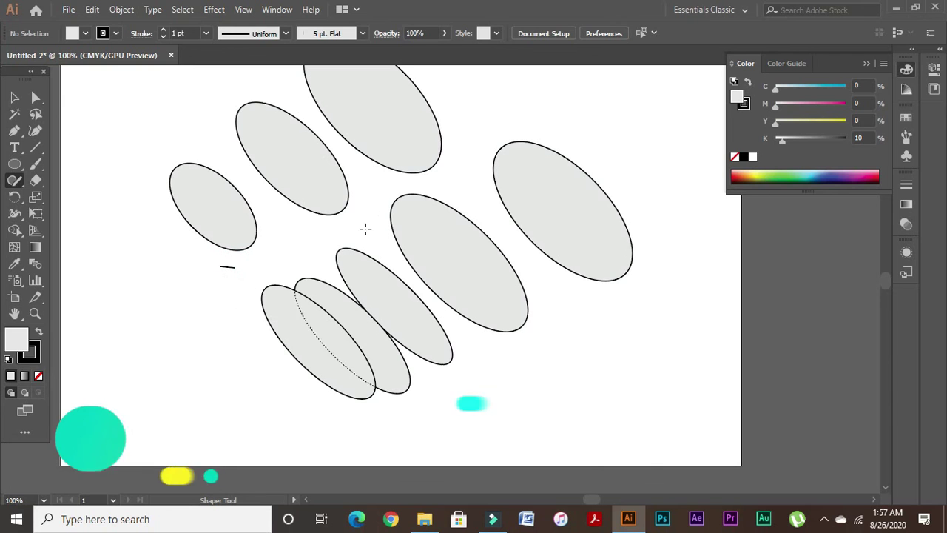
Sketch a six-sided outline below the rightmost ellipse with the Shaper tool to make a hexagon.
mouse_move(524, 344)
left_mouse_down()
mouse_move(539, 403)
mouse_move(614, 355)
left_mouse_up()
mouse_move(620, 300)
left_mouse_down()
mouse_move(557, 341)
mouse_move(612, 391)
mouse_move(709, 454)
mouse_move(668, 330)
mouse_move(654, 322)
left_mouse_up()
mouse_move(681, 291)
left_mouse_down()
mouse_move(578, 348)
mouse_move(632, 391)
mouse_move(577, 432)
mouse_move(724, 442)
left_mouse_up()
left_click_drag(731, 381, 672, 294)
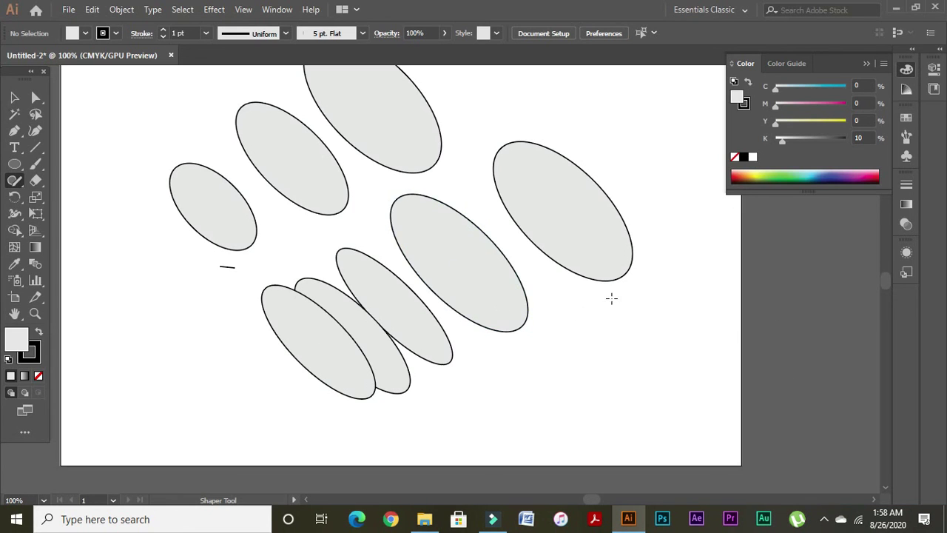
left_click_drag(576, 306, 675, 291)
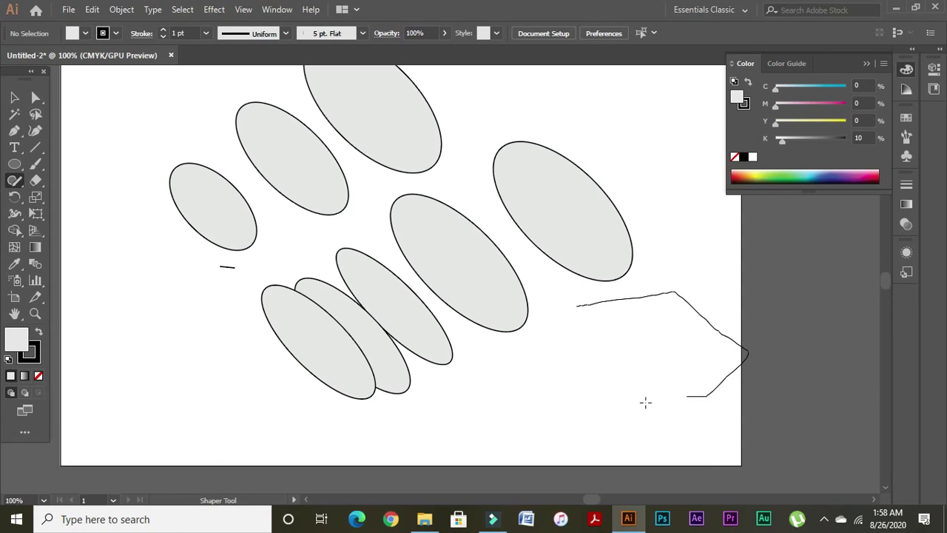
left_click_drag(589, 346, 568, 299)
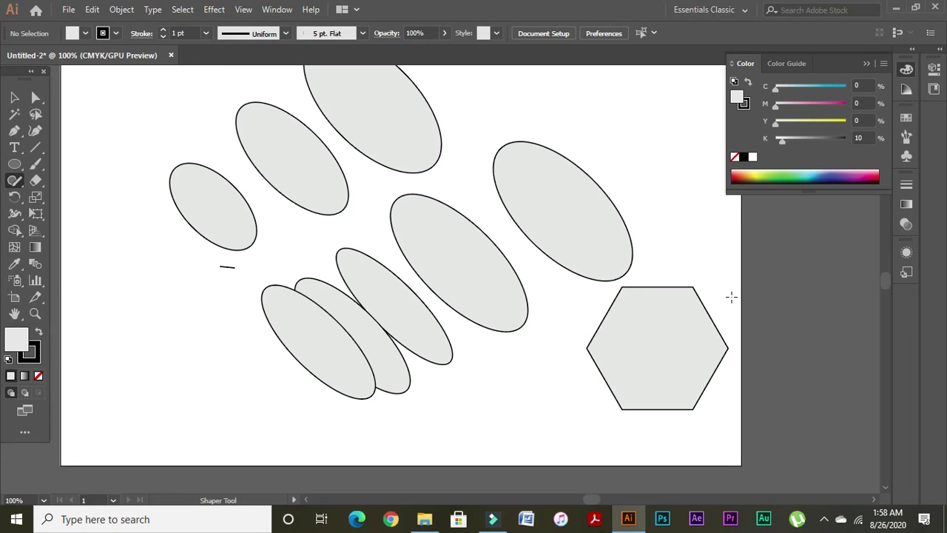
Delete the hexagon below the rightmost ellipse.
left_click(14, 165)
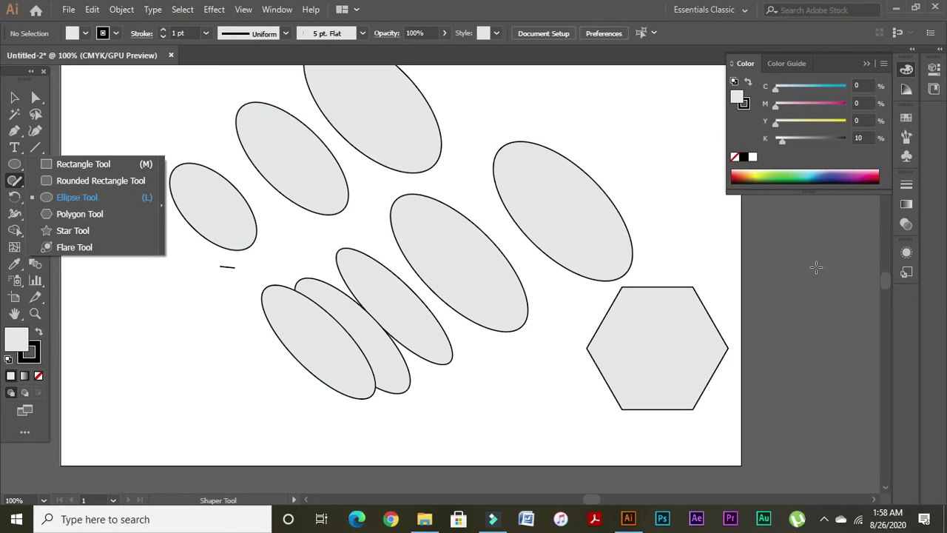
key("v")
left_click(685, 332)
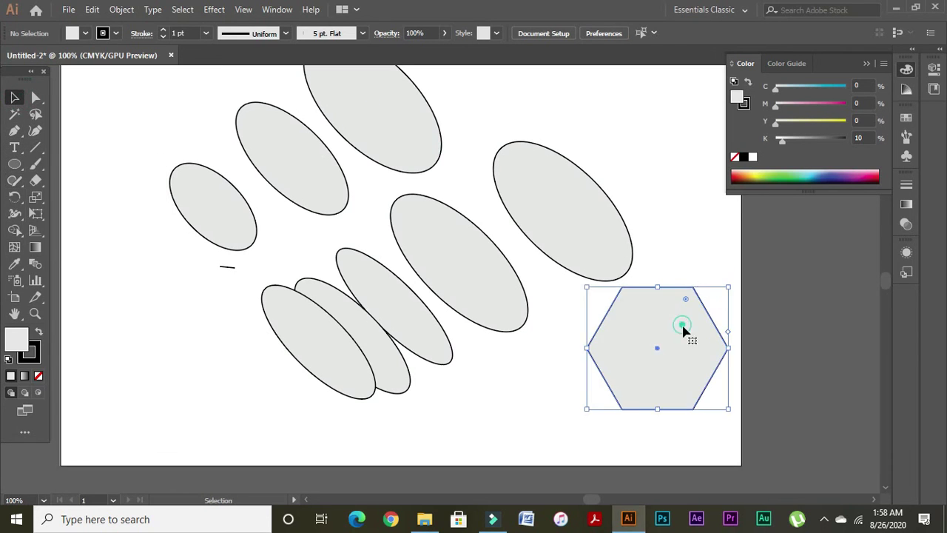
key("Delete")
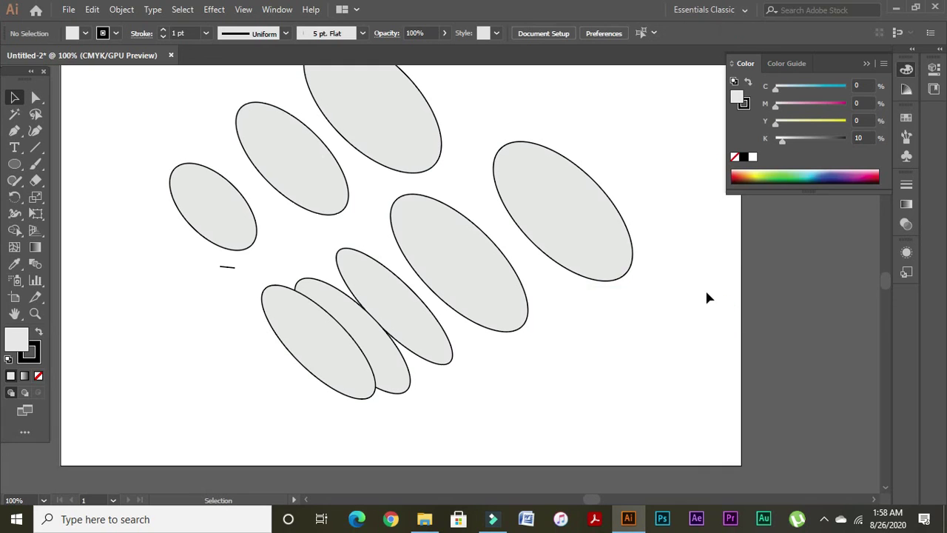
Sketch a larger hexagon with the Shaper tool across the artboard's lower right edge, retrying the six-sided outline.
left_click(14, 181)
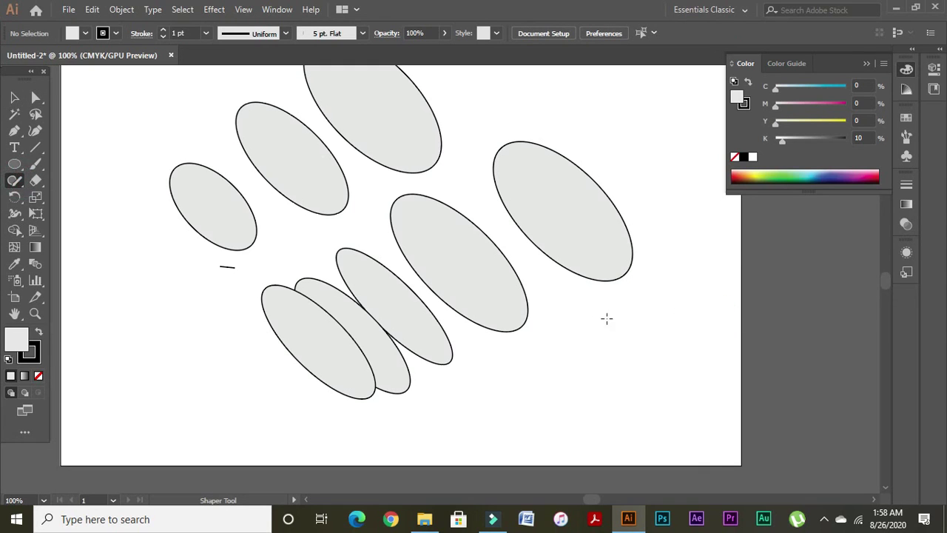
mouse_move(605, 312)
left_mouse_down()
mouse_move(686, 305)
mouse_move(755, 355)
mouse_move(752, 380)
mouse_move(730, 415)
mouse_move(664, 418)
left_mouse_up()
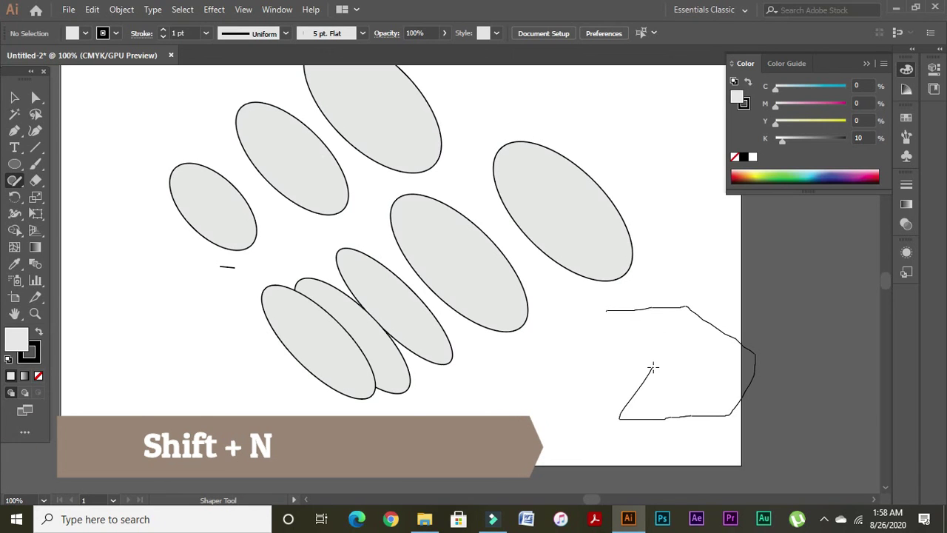
mouse_move(652, 368)
left_mouse_down()
mouse_move(578, 330)
mouse_move(723, 301)
mouse_move(802, 353)
mouse_move(755, 403)
left_mouse_up()
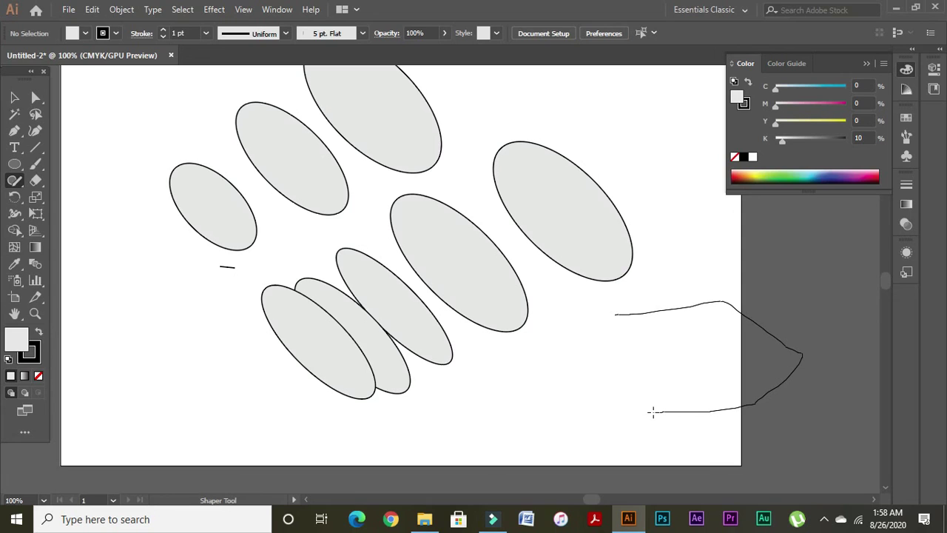
mouse_move(640, 375)
left_mouse_down()
mouse_move(610, 330)
mouse_move(624, 311)
mouse_move(689, 311)
mouse_move(786, 356)
mouse_move(756, 442)
mouse_move(628, 446)
mouse_move(554, 402)
left_mouse_up()
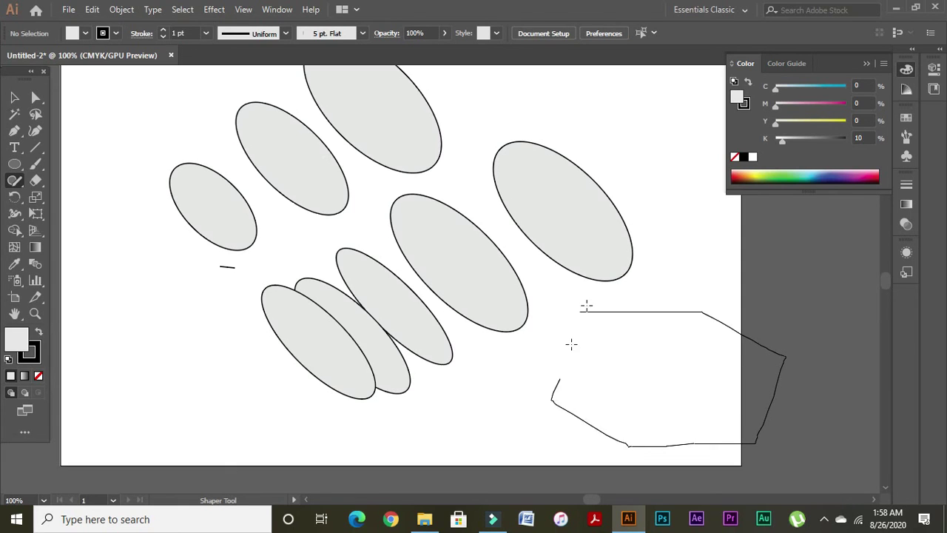
left_click_drag(571, 343, 586, 305)
Delete the larger hexagon, all the slanted ellipses and the short line.
left_click(15, 97)
left_click(668, 382)
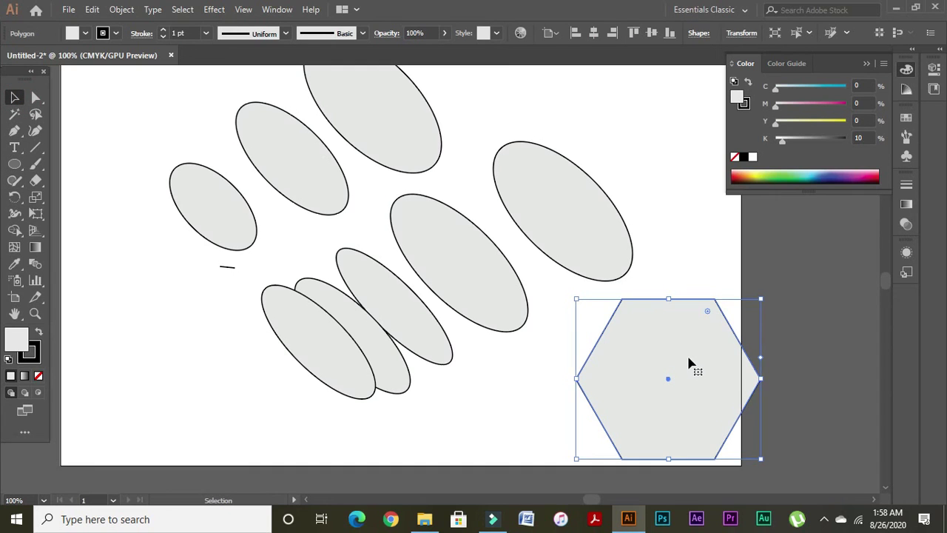
key("Delete")
left_click_drag(672, 187, 222, 400)
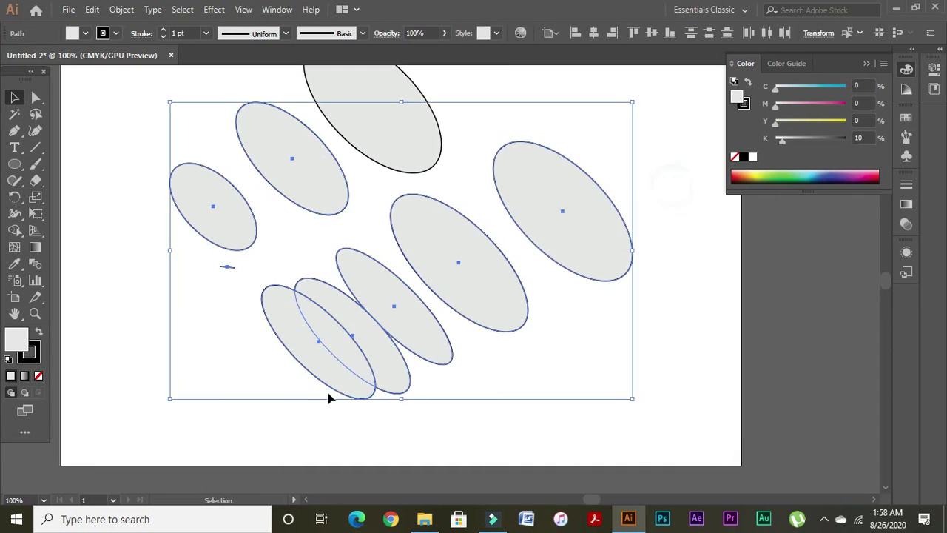
key("Delete")
left_click_drag(518, 102, 311, 245)
key("Delete")
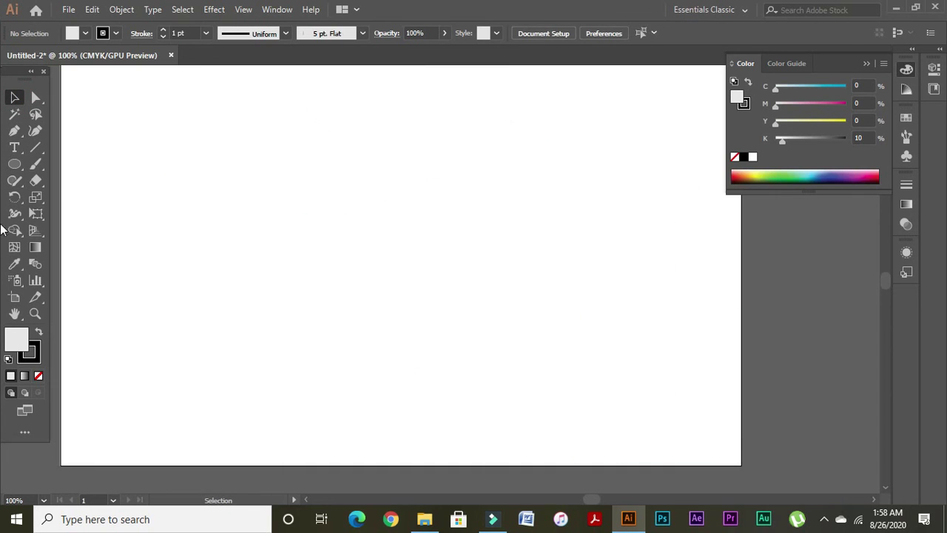
Draw two very wide ellipses one above the other and a slanted ellipse overlapping the upper one with the Shaper tool.
left_click(14, 180)
mouse_move(244, 188)
left_mouse_down()
mouse_move(298, 258)
mouse_move(771, 353)
mouse_move(516, 186)
mouse_move(434, 151)
mouse_move(299, 174)
left_mouse_up()
mouse_move(192, 360)
left_mouse_down()
mouse_move(207, 377)
mouse_move(649, 345)
mouse_move(244, 351)
left_mouse_up()
mouse_move(352, 108)
left_mouse_down()
mouse_move(395, 225)
mouse_move(360, 218)
left_mouse_up()
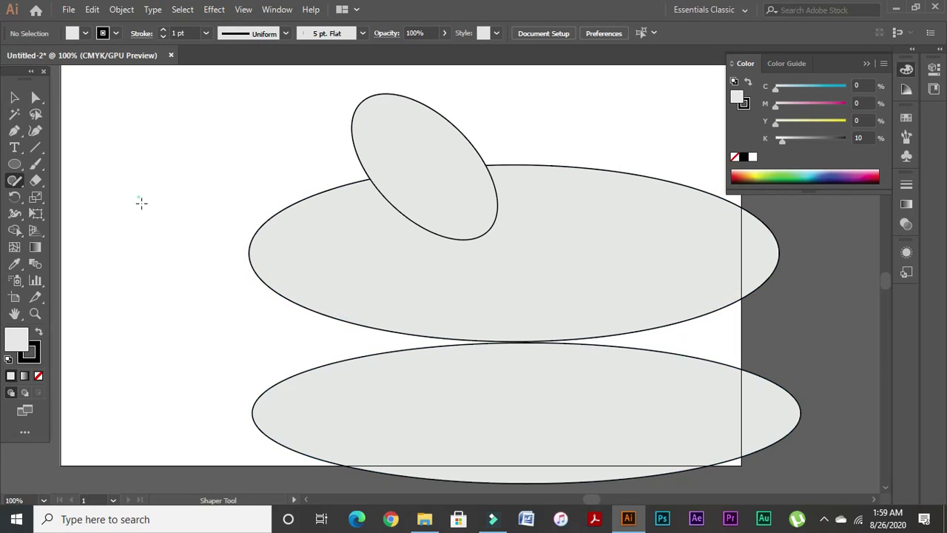
Draw seven smaller circles and ellipses to the left of and above the wide ellipses with the Shaper tool.
mouse_move(144, 225)
left_mouse_down()
mouse_move(148, 273)
mouse_move(152, 237)
left_mouse_up()
mouse_move(173, 182)
left_mouse_down()
mouse_move(189, 197)
mouse_move(185, 181)
left_mouse_up()
left_click_drag(214, 95, 241, 119)
left_click_drag(288, 69, 320, 133)
mouse_move(442, 97)
left_mouse_down()
mouse_move(423, 185)
mouse_move(444, 103)
left_mouse_up()
mouse_move(521, 119)
left_mouse_down()
mouse_move(566, 182)
mouse_move(522, 122)
left_mouse_up()
left_click_drag(613, 128, 606, 132)
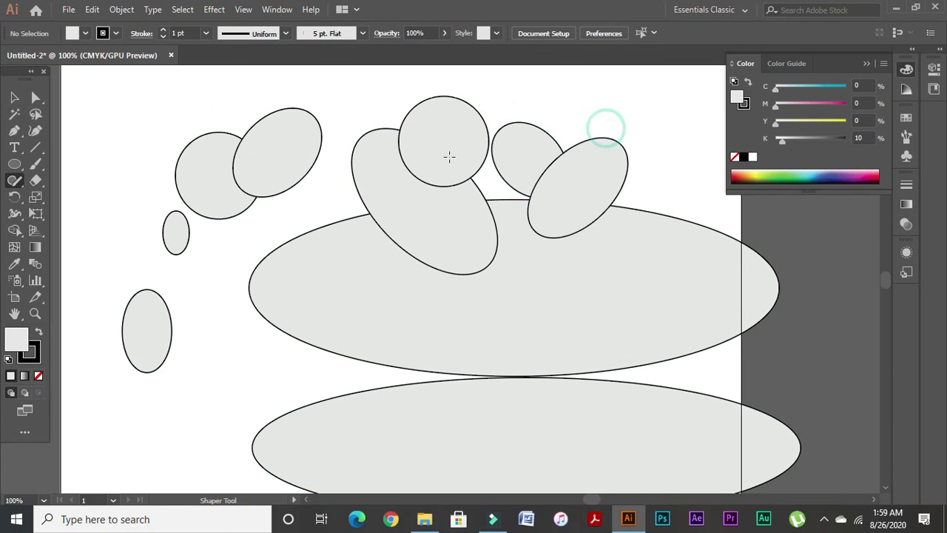
Draw more overlapping circles and ellipses around the left end of the upper wide ellipse, plus a nearly horizontal line between two ellipses.
mouse_move(256, 248)
left_mouse_down()
mouse_move(222, 254)
mouse_move(227, 283)
left_mouse_up()
mouse_move(360, 260)
left_mouse_down()
mouse_move(310, 380)
mouse_move(348, 274)
left_mouse_up()
left_click_drag(321, 165, 275, 165)
left_click_drag(407, 259, 304, 296)
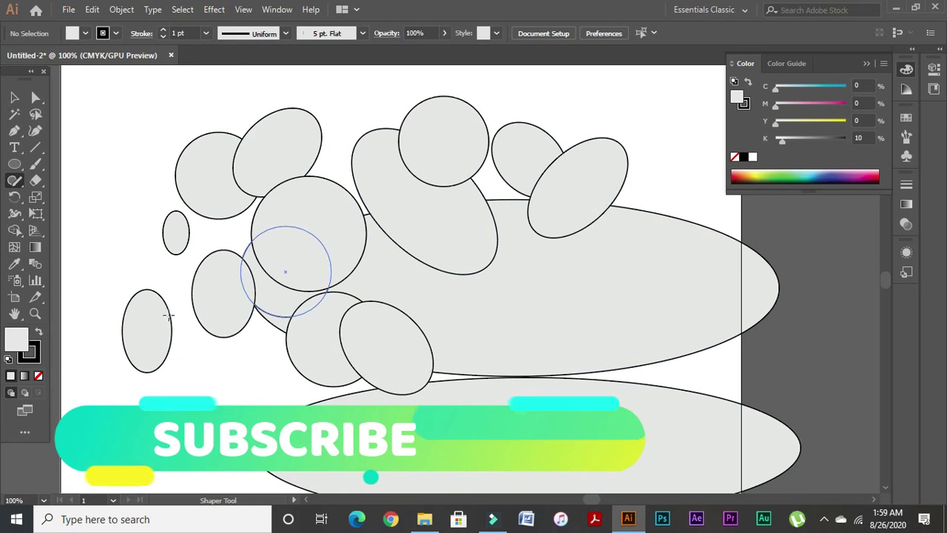
left_click_drag(170, 316, 231, 389)
left_click_drag(258, 323, 277, 336)
left_click_drag(223, 324, 155, 330)
mouse_move(220, 231)
left_mouse_down()
mouse_move(201, 213)
mouse_move(216, 222)
left_mouse_up()
left_click(355, 168)
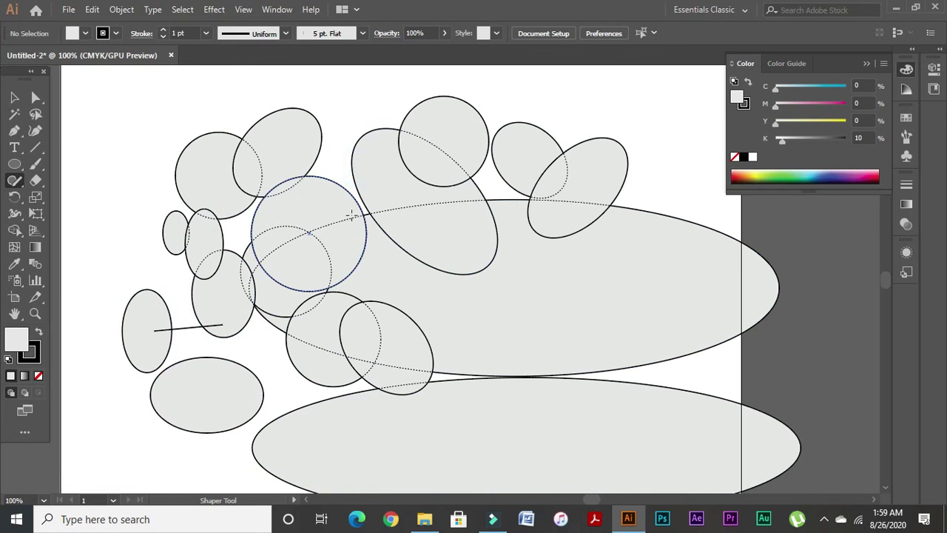
Delete all the circles and ellipses and the short line from the artboard.
left_click(14, 97)
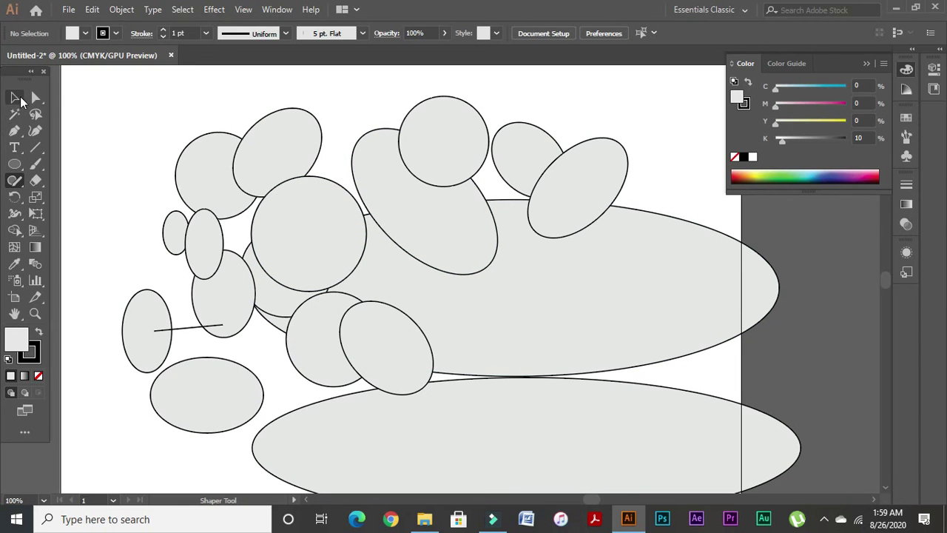
left_click_drag(161, 99, 687, 382)
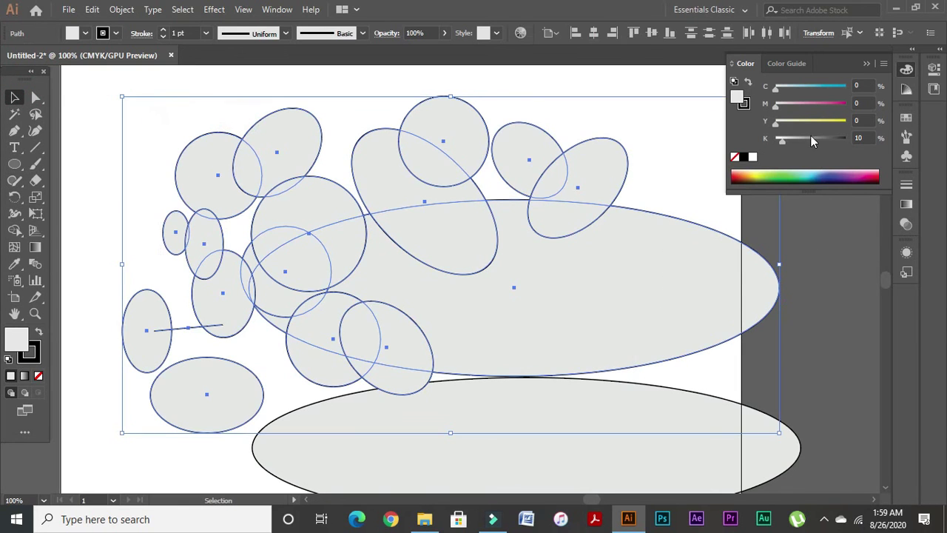
left_click(779, 174)
left_click(744, 218)
left_click(773, 287)
left_click_drag(211, 127, 623, 440)
key("Delete")
left_click_drag(133, 183, 322, 437)
key("Delete")
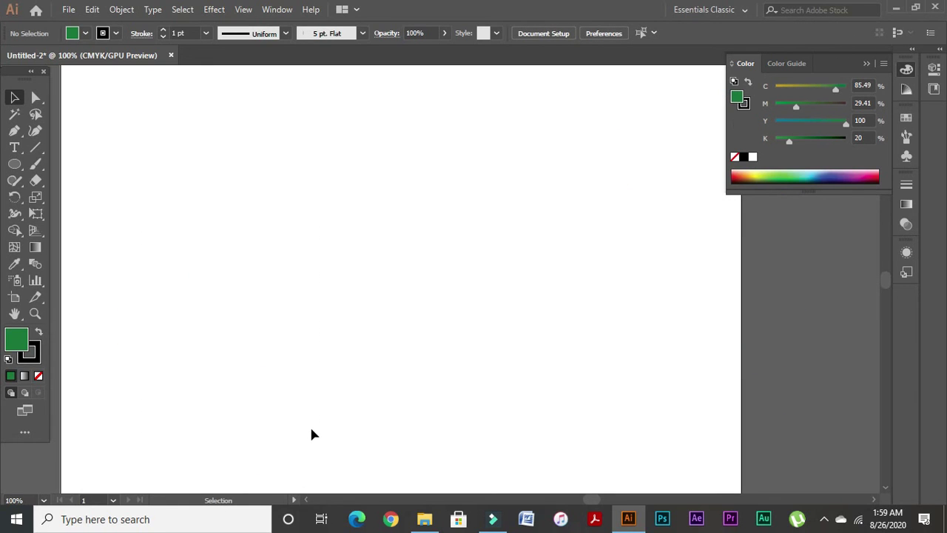
Tear off the Shaper and Pencil tool group and place it beside the main tools.
left_click(16, 182)
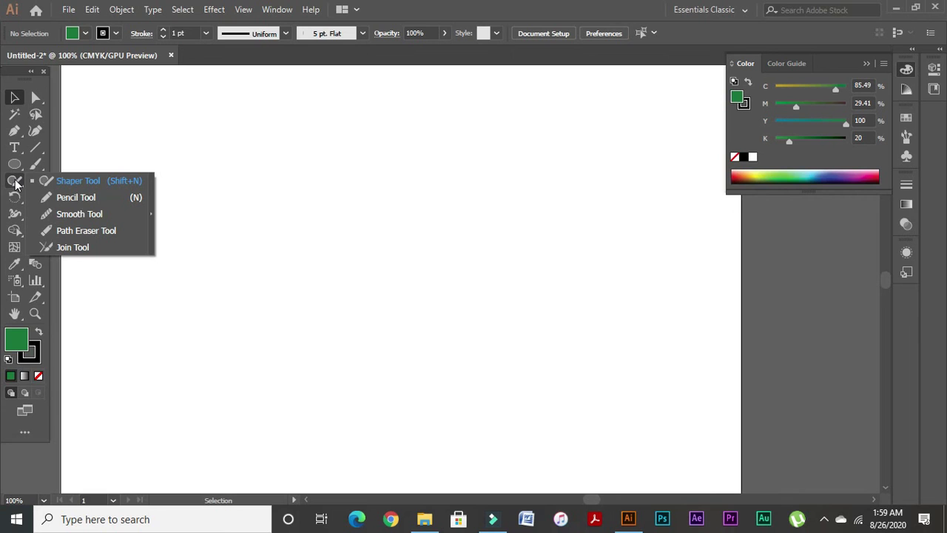
left_click(152, 198)
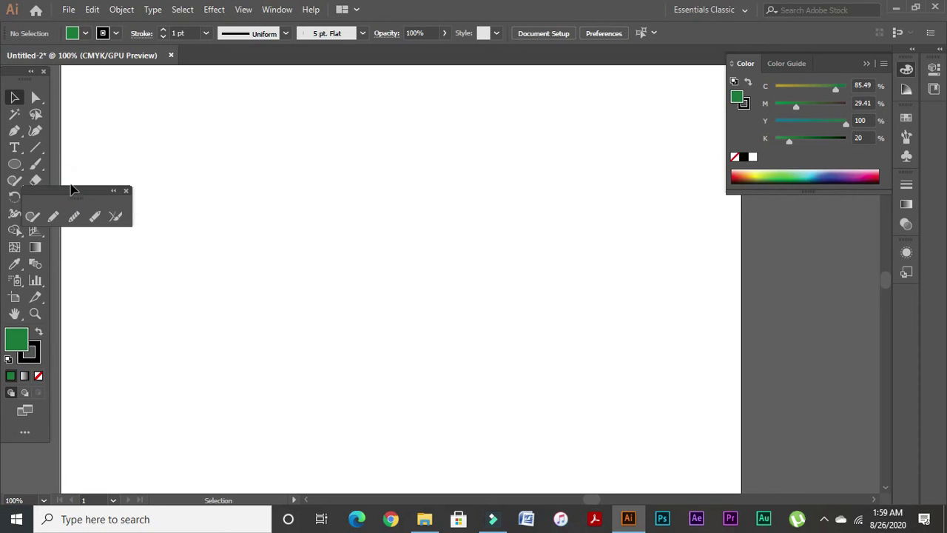
left_click_drag(75, 189, 95, 164)
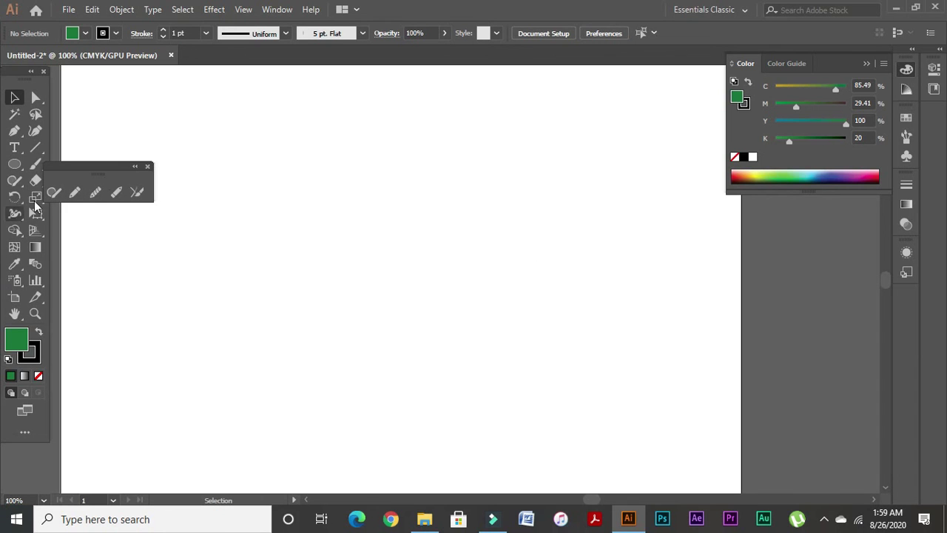
Add the point text "m" in the upper middle of the artboard.
key("t")
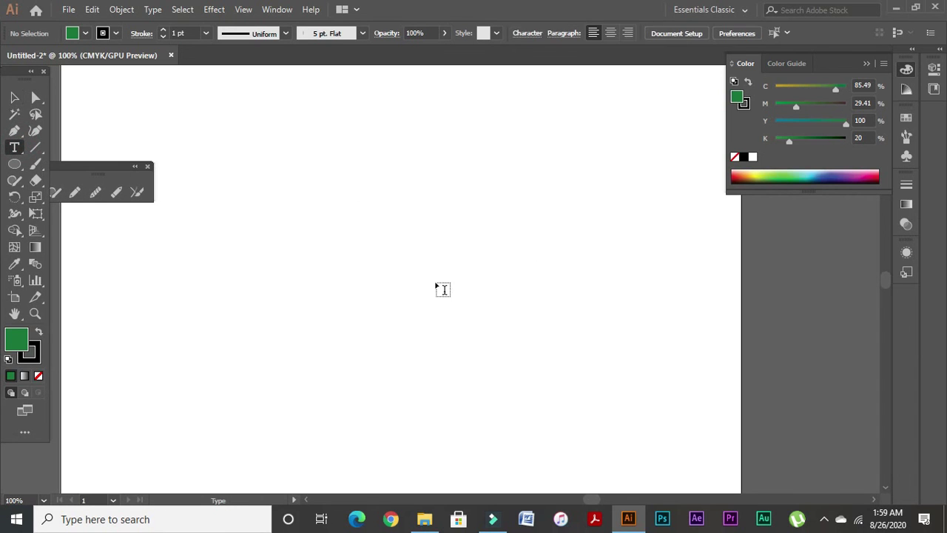
left_click(394, 203)
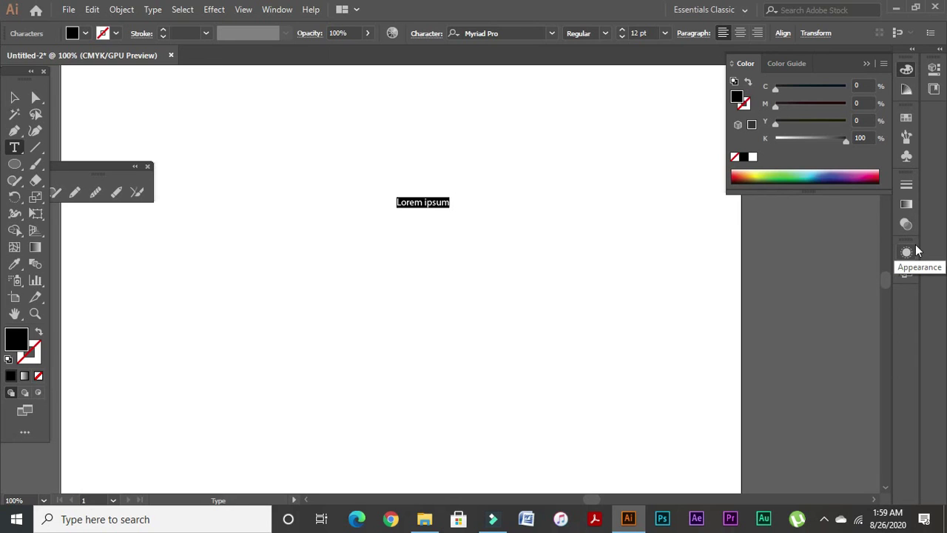
type("M")
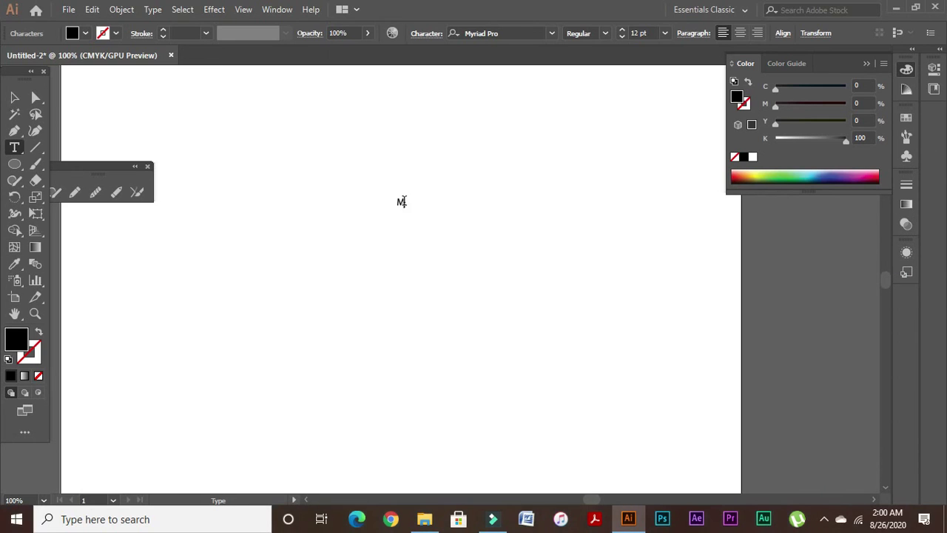
left_click(391, 197, "ctrl")
double_click(402, 202)
type("m")
Enlarge the letter m to about 291 pt and place it near the middle of the artboard.
left_click(15, 97)
left_click_drag(408, 210, 519, 356)
left_click_drag(460, 275, 406, 264)
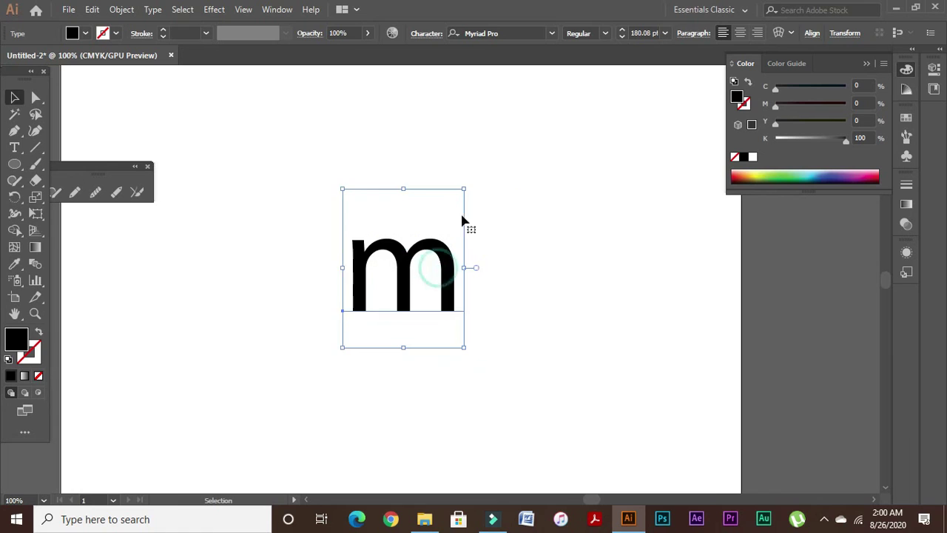
left_click_drag(464, 187, 536, 144)
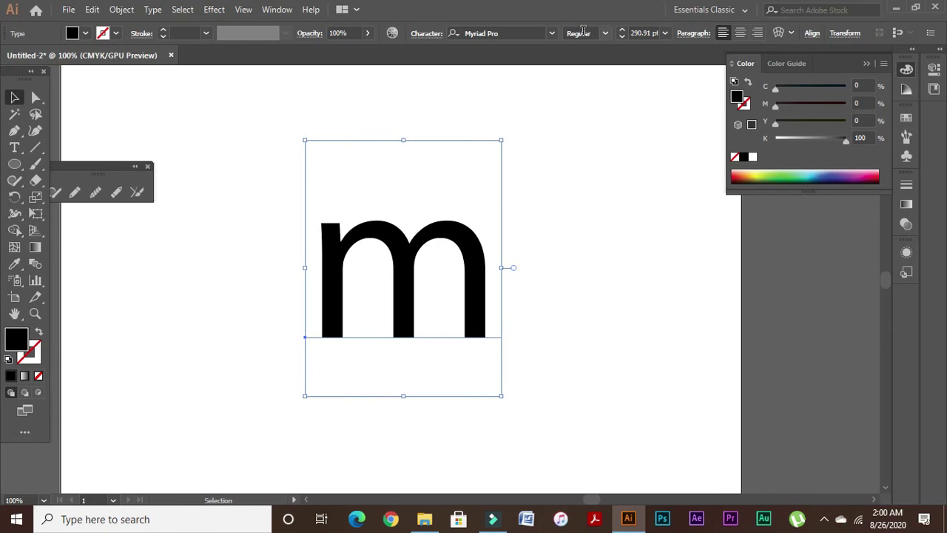
Change the letter's font to NealCurieSH and convert the text to outlines.
left_click(505, 33)
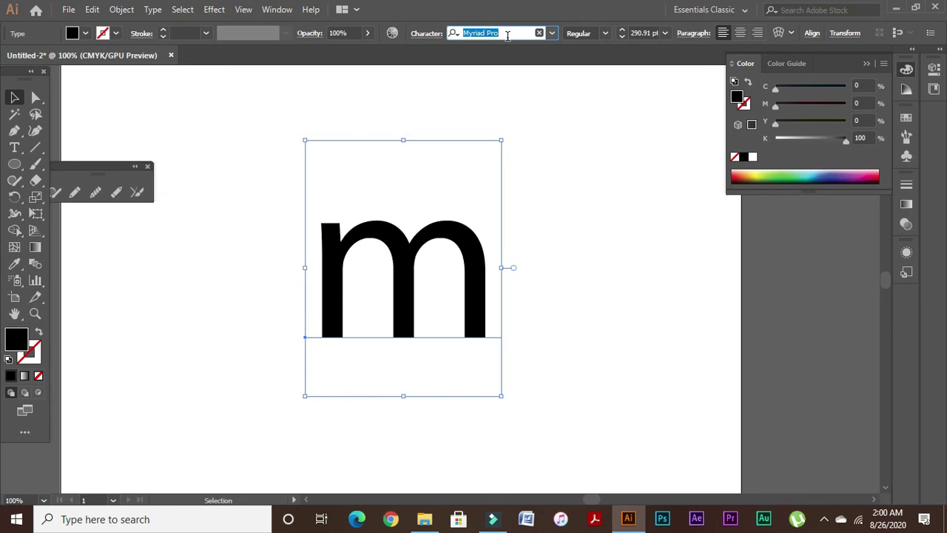
key("Down")
key("Down")
key("Up")
left_click(582, 265)
left_click(451, 283)
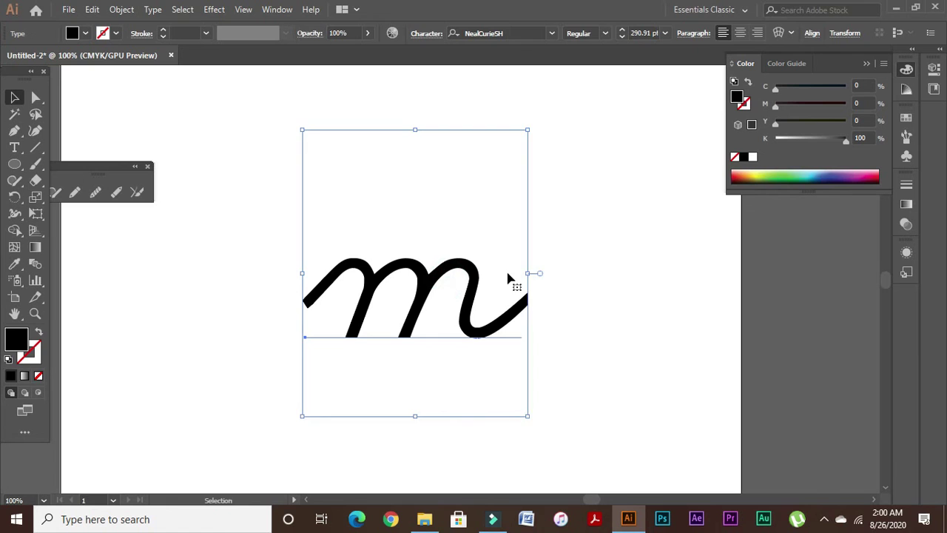
key("ctrl+shift+o")
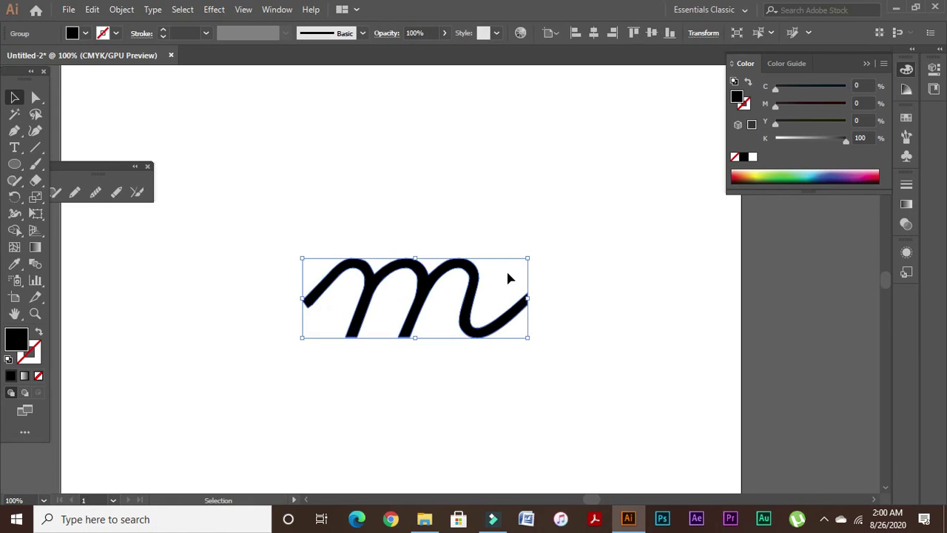
Select the outlined m and show the artwork in outline view.
left_click(612, 283)
left_click(335, 226, "ctrl")
left_click_drag(478, 300, 442, 287)
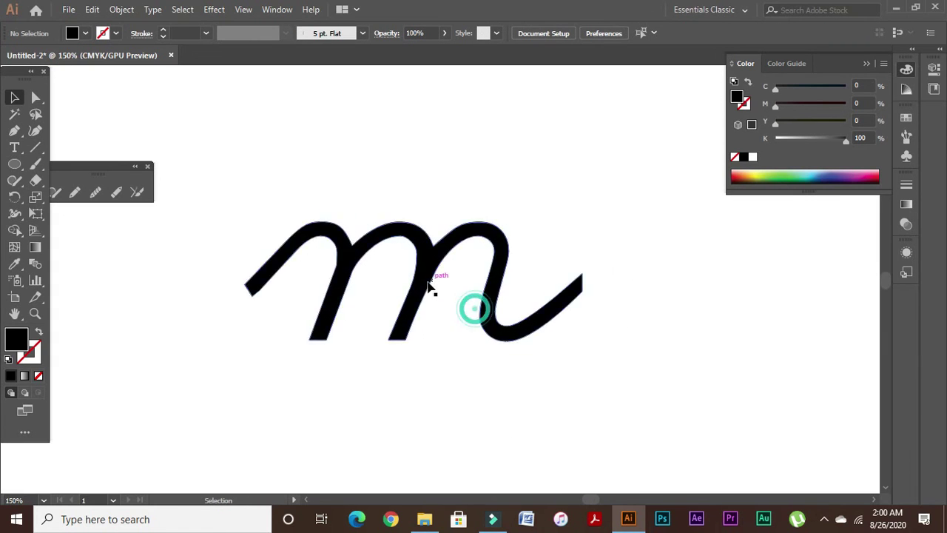
left_click(365, 265)
key("a")
key("ctrl+y")
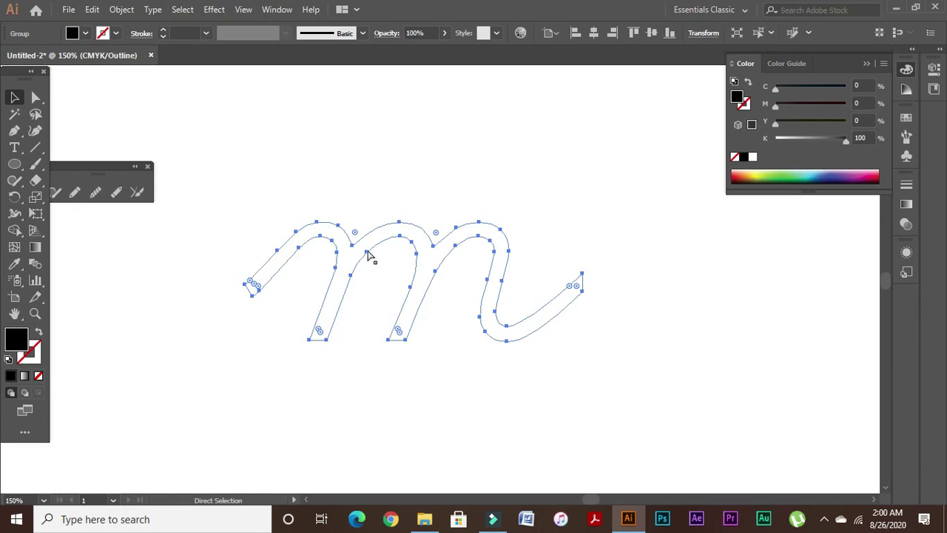
Select all the paths of the outlined m for editing with the Pencil tool.
key("v")
left_click(466, 201)
left_click(545, 226)
left_click_drag(328, 200, 450, 251)
key("ctrl+minus")
key("ctrl+minus")
key("ctrl+minus")
key("ctrl+minus")
left_click_drag(514, 262, 502, 216)
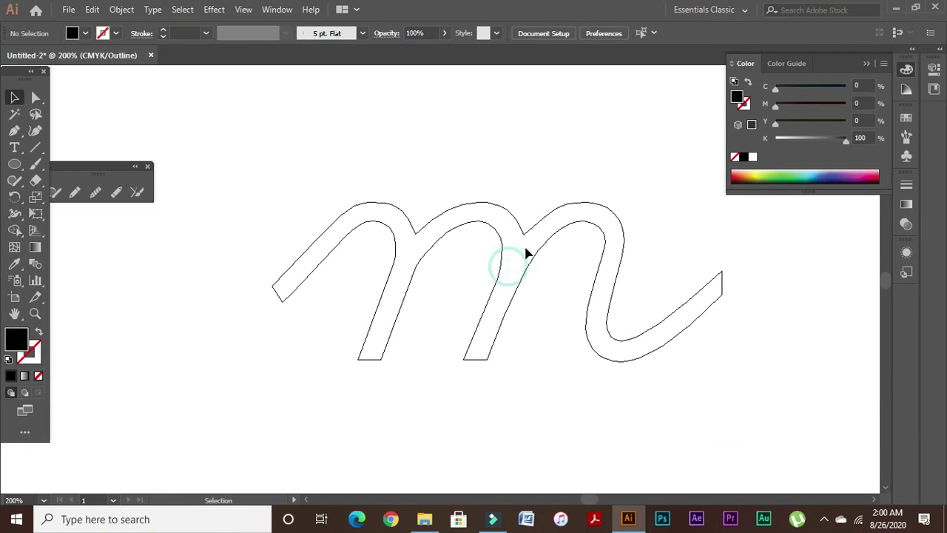
left_click(74, 191)
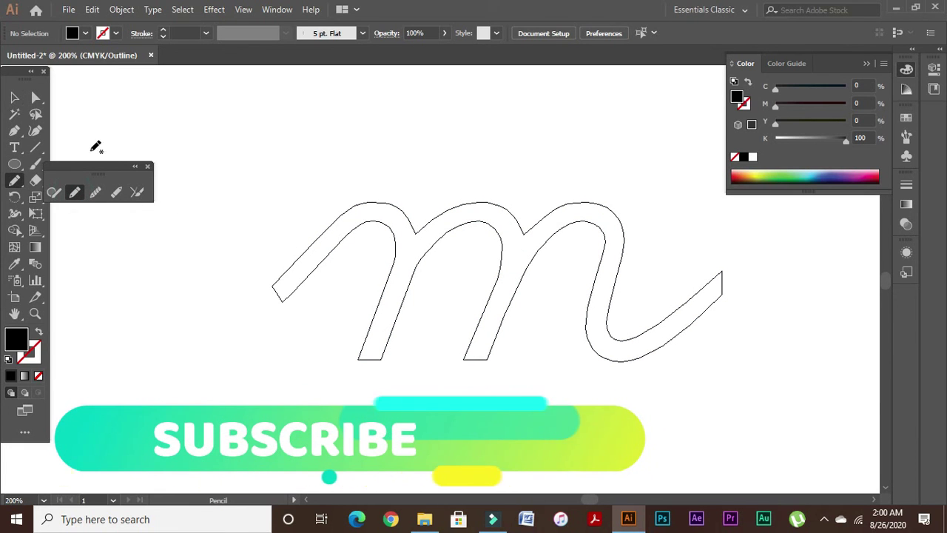
left_click(14, 97)
left_click_drag(392, 169, 558, 338)
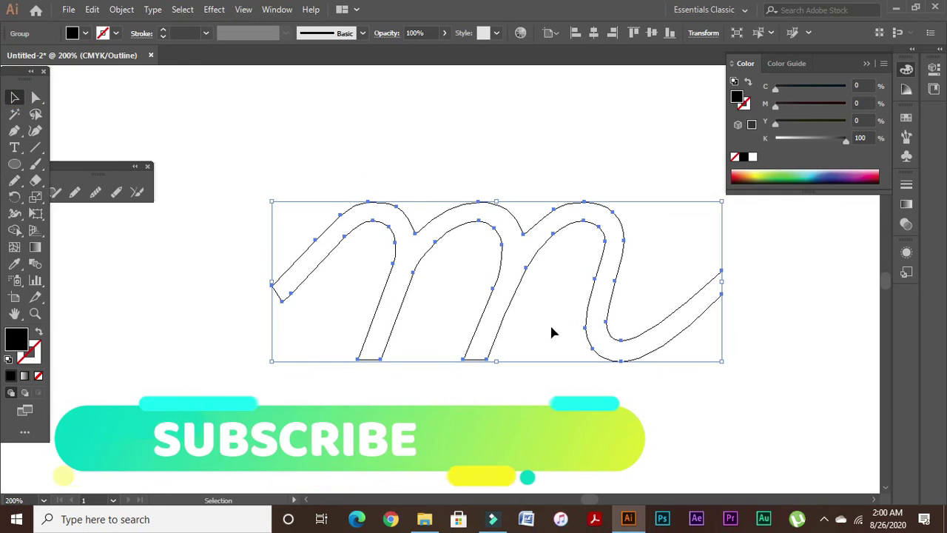
Draw a large curved Pencil extension on the m's left end and preview it with a black stroke and no fill.
left_click(74, 192)
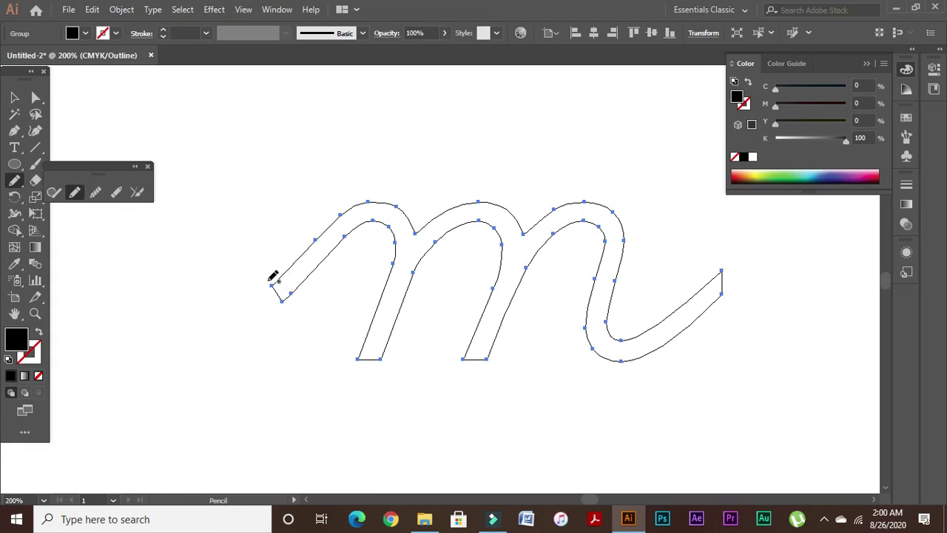
mouse_move(276, 281)
left_mouse_down()
mouse_move(292, 312)
mouse_move(174, 360)
mouse_move(138, 298)
mouse_move(207, 316)
mouse_move(266, 287)
left_mouse_up()
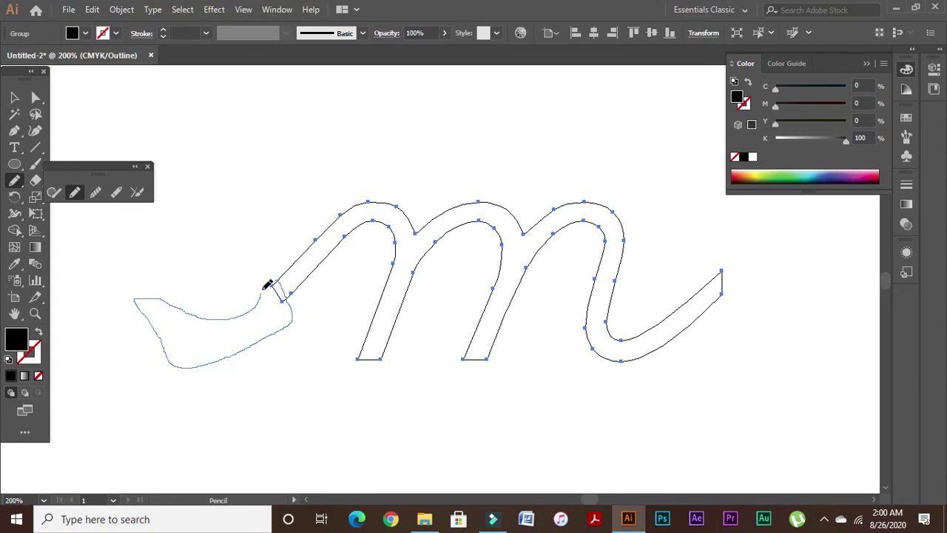
key("ctrl")
left_click_drag(19, 333, 34, 359)
left_click(38, 376)
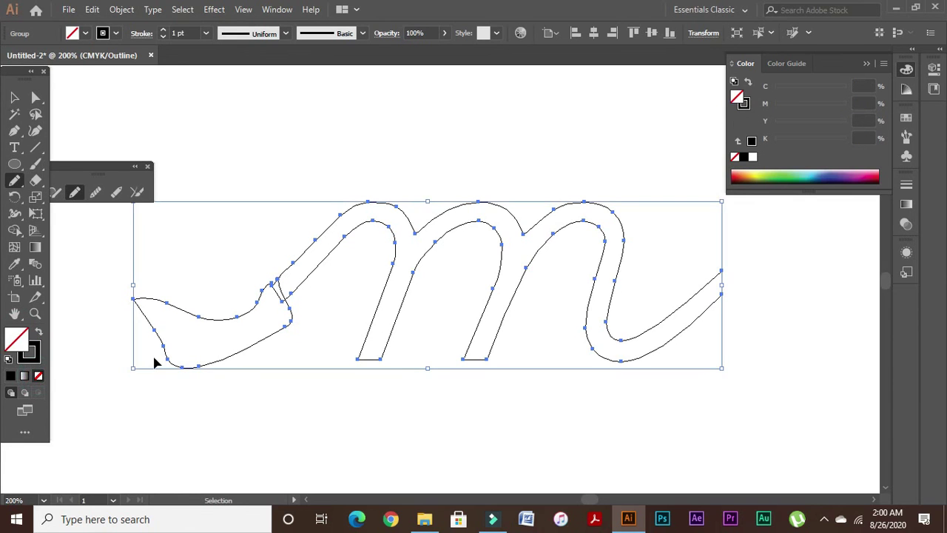
key("ctrl+y")
key("v")
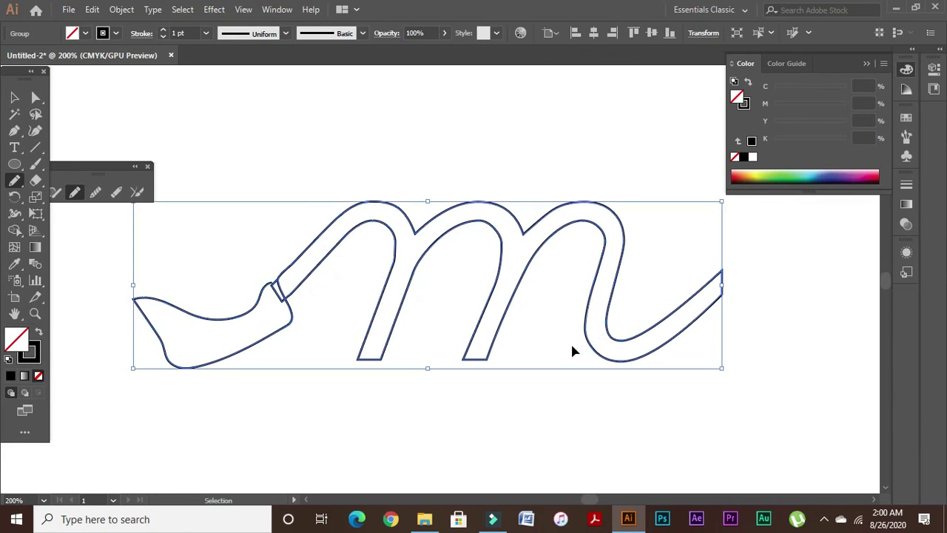
Undo the fill and stroke changes and the large Pencil extension on the m's left end.
key("ctrl+z")
key("n")
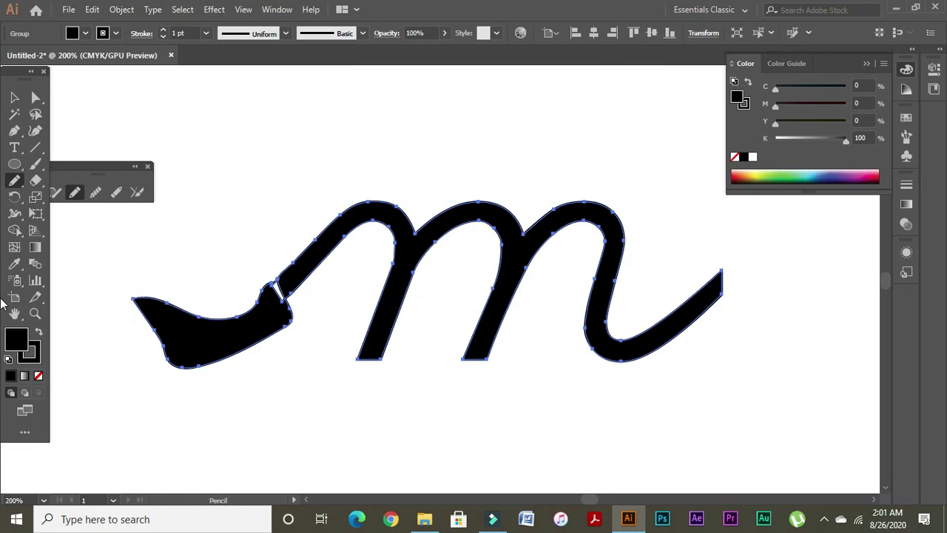
left_click(39, 376)
key("v")
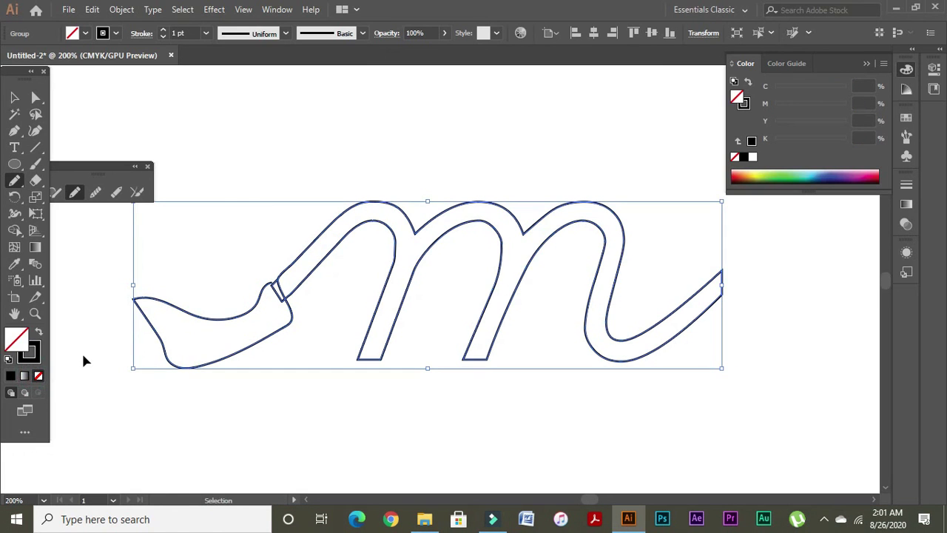
key("ctrl+z")
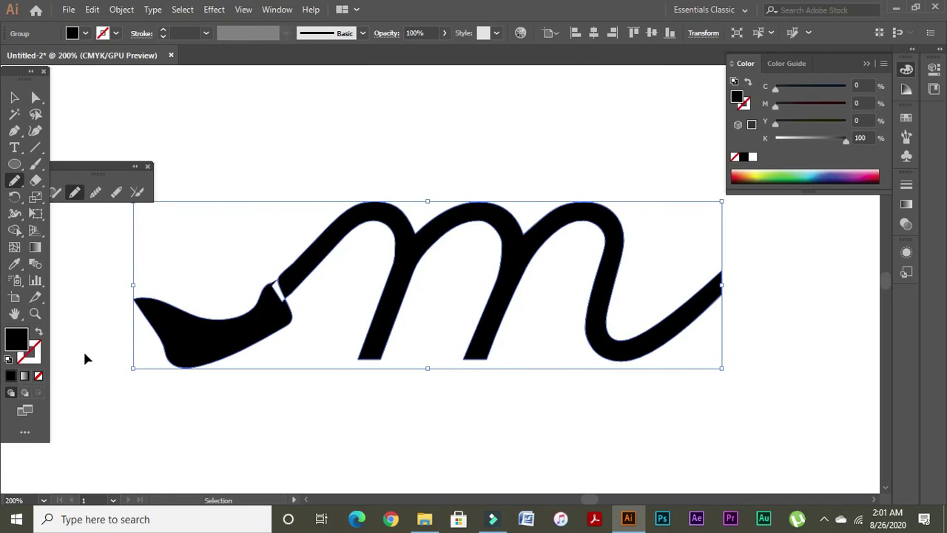
key("ctrl+z")
Return to outline view and give the m a black stroke with no fill.
key("ctrl+y")
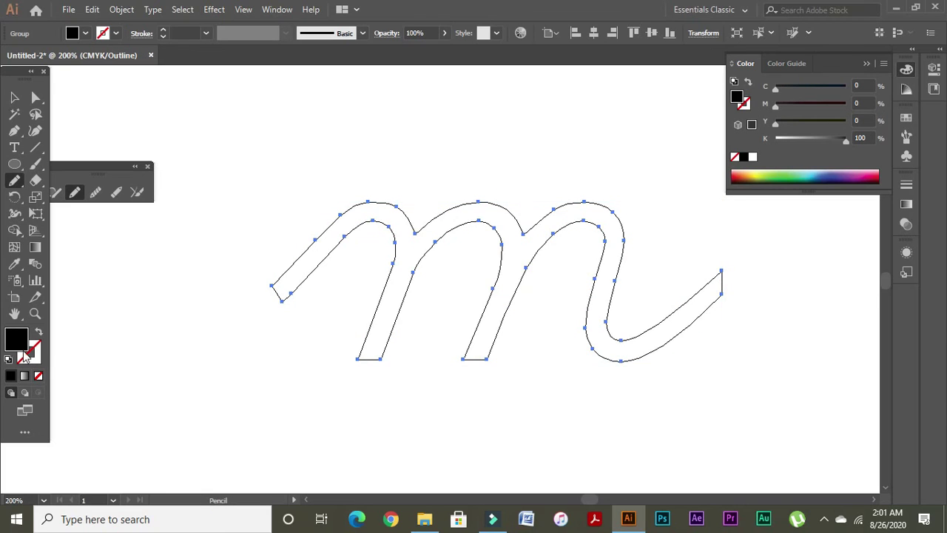
left_click_drag(19, 341, 32, 354)
left_click(39, 376)
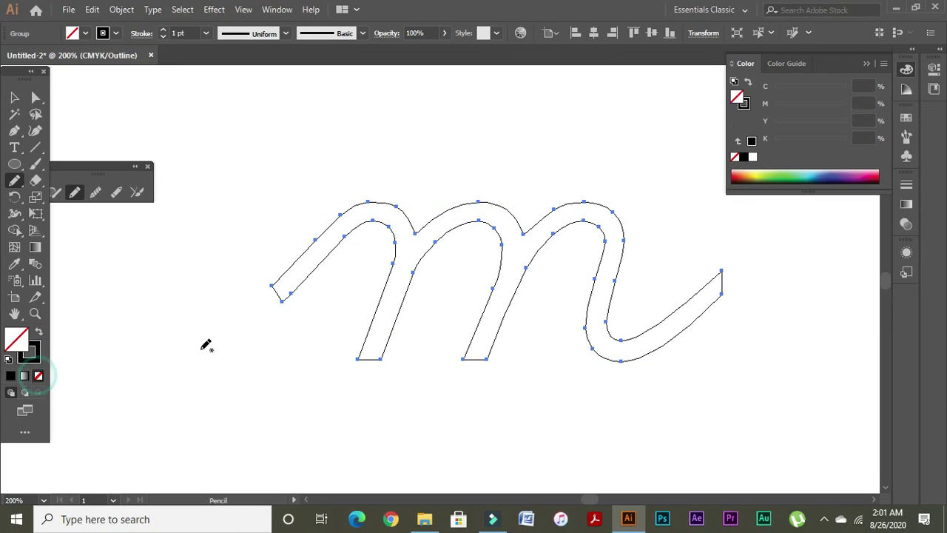
left_click(34, 358)
Redraw the m's left tip as a small rounded foot with the Pencil tool and check it in preview.
left_click_drag(262, 252, 328, 296)
left_click_drag(330, 338, 333, 336)
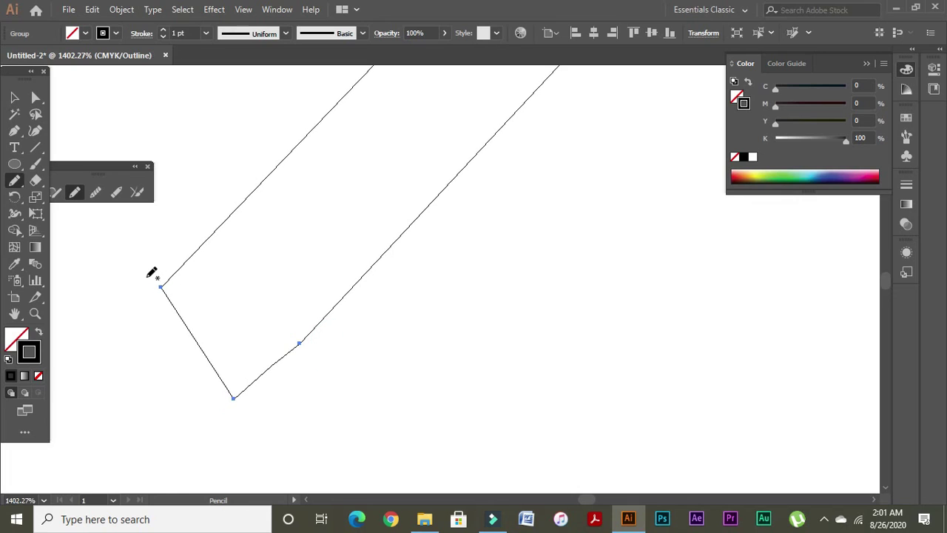
left_click_drag(156, 283, 170, 284)
key("ctrl+z")
left_click_drag(176, 279, 222, 326)
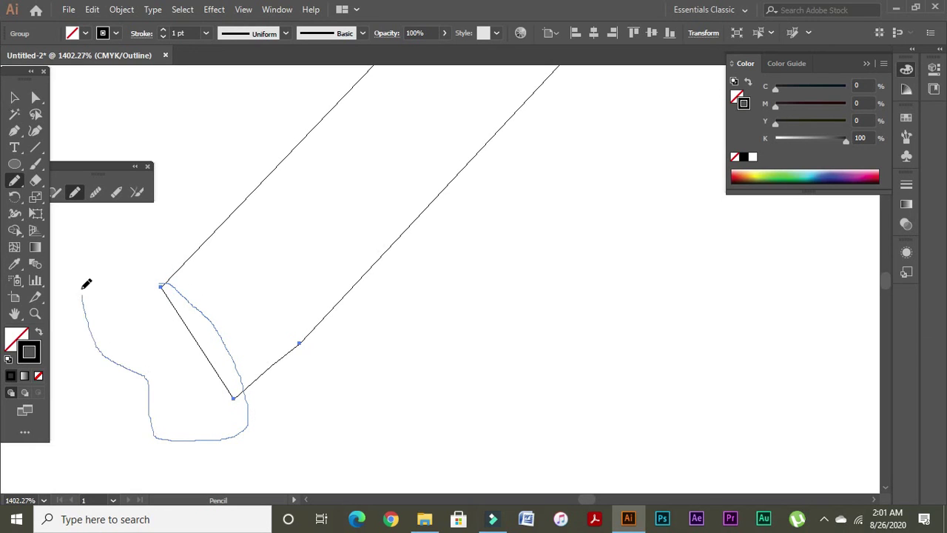
left_click_drag(176, 280, 174, 281)
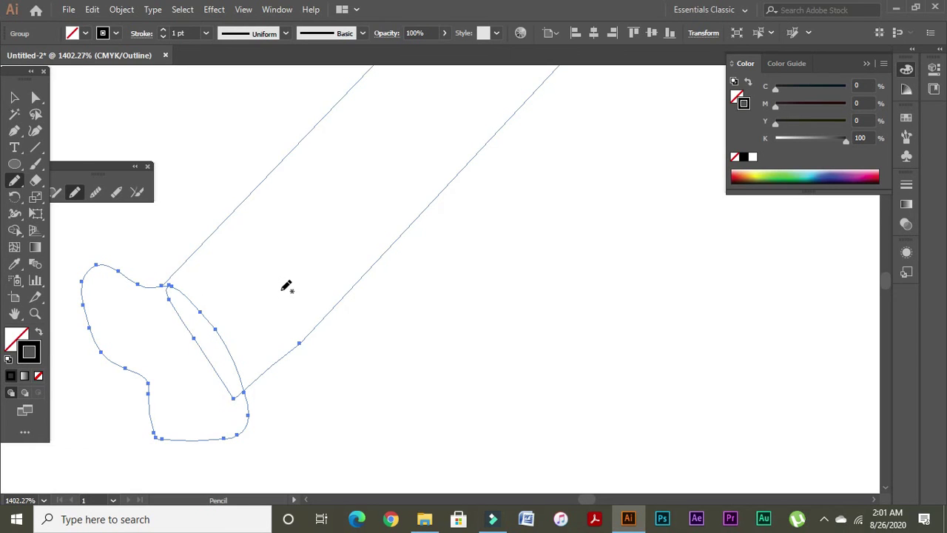
key("ctrl+y")
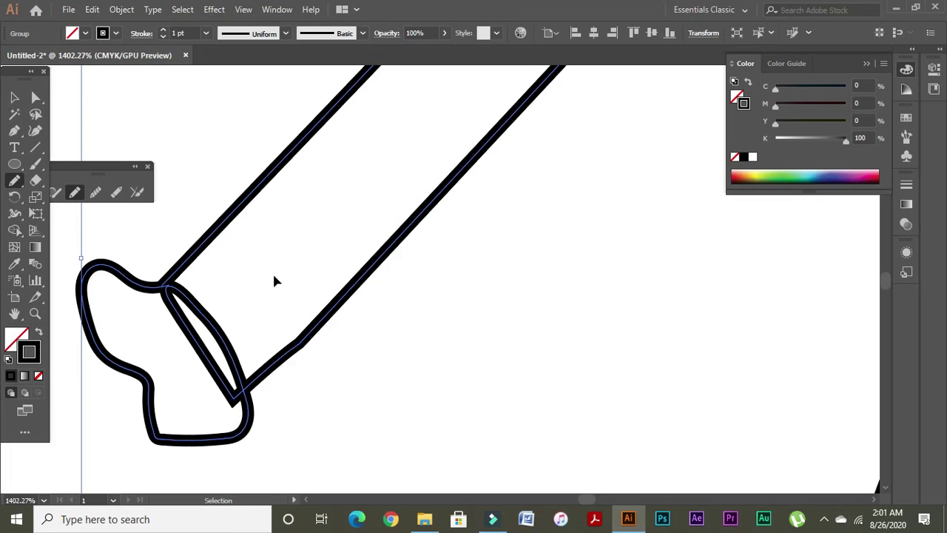
scroll(274, 281, "down", 6)
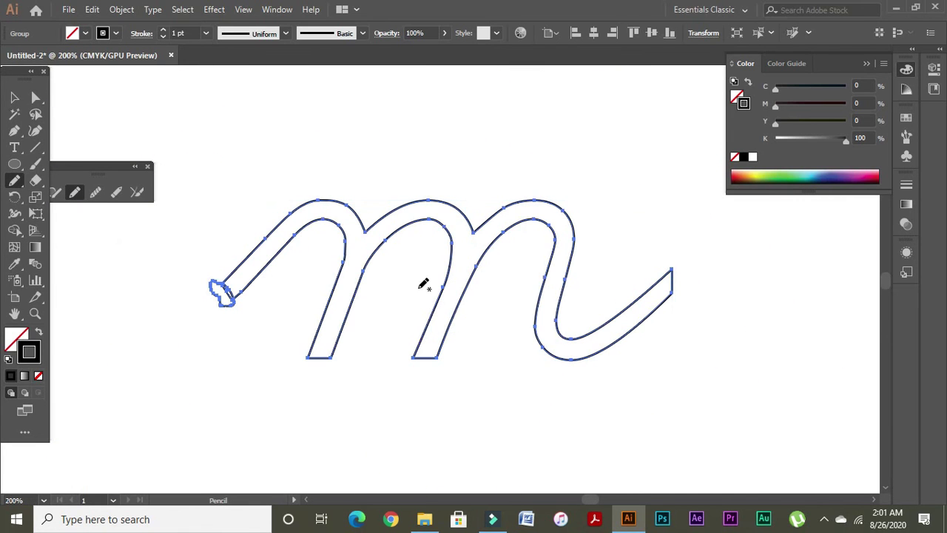
Try a Pencil stroke at the m's right tip and undo the last two edits.
mouse_move(661, 254)
left_mouse_down()
mouse_move(705, 254)
mouse_move(673, 280)
mouse_move(712, 243)
mouse_move(672, 269)
left_mouse_up()
key("ctrl+z")
key("ctrl+z")
Try a Pencil loop around the m's right end, undo it and clear the selection.
left_click_drag(653, 214, 740, 319)
left_click_drag(709, 344, 414, 311)
left_click_drag(389, 205, 482, 307)
left_click_drag(351, 254, 481, 348)
mouse_move(409, 293)
left_mouse_down()
mouse_move(388, 323)
mouse_move(389, 371)
left_mouse_up()
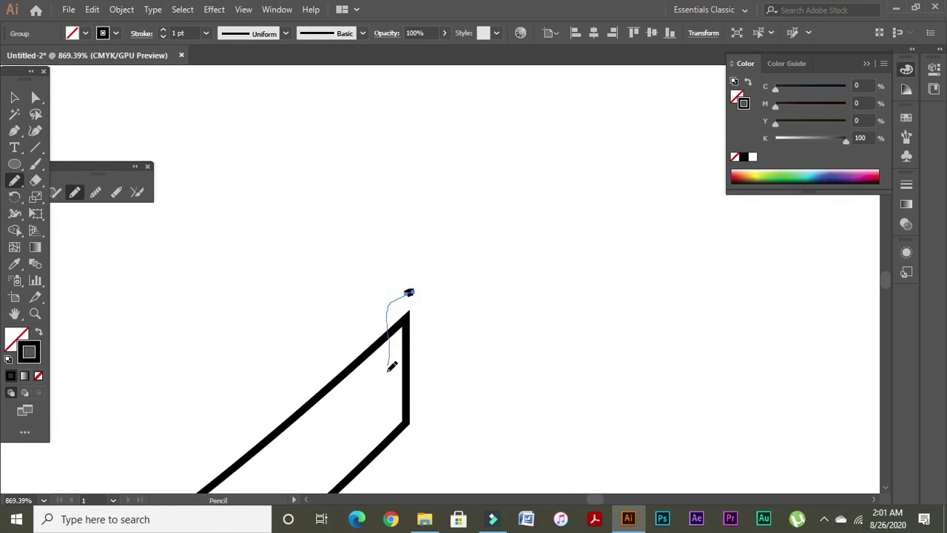
left_click_drag(430, 443, 434, 260)
key("ctrl+z")
key("ctrl+shift+a")
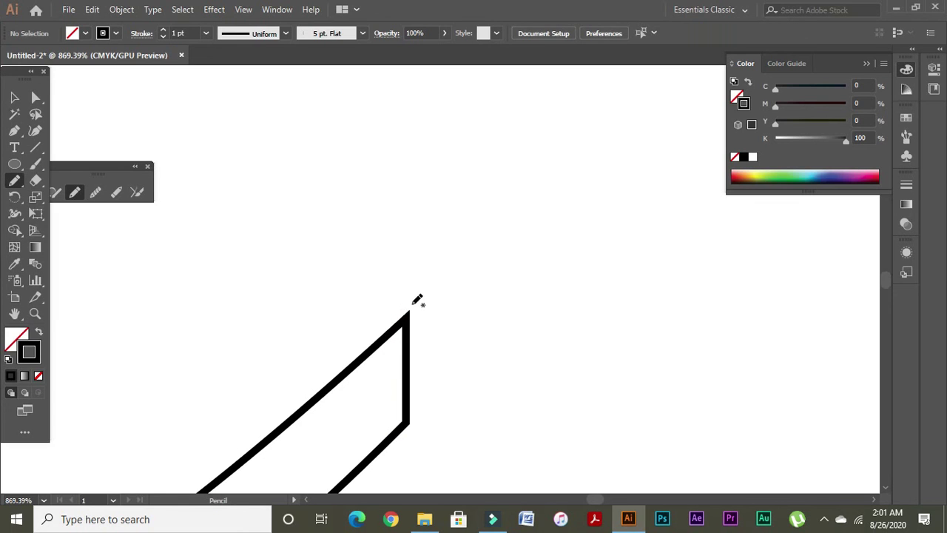
Draw a narrow closed oval around the m's right tip with the Pencil tool in outline view and check it in preview.
left_click(14, 97)
left_click_drag(374, 221, 490, 425)
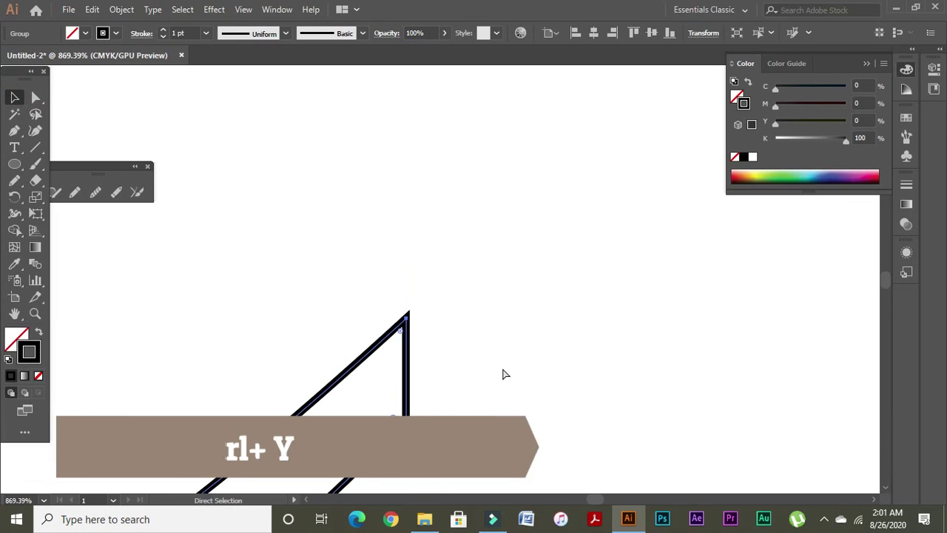
key("ctrl+y")
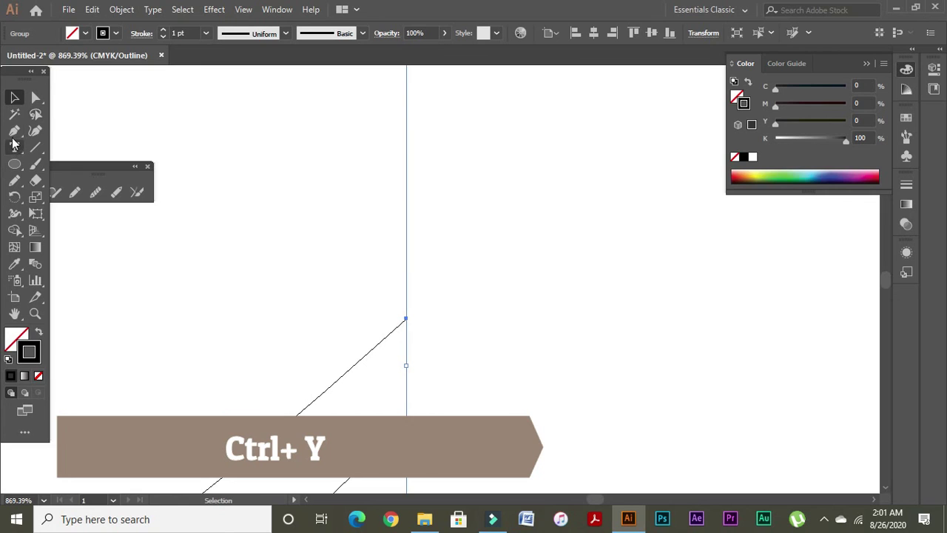
left_click(14, 180)
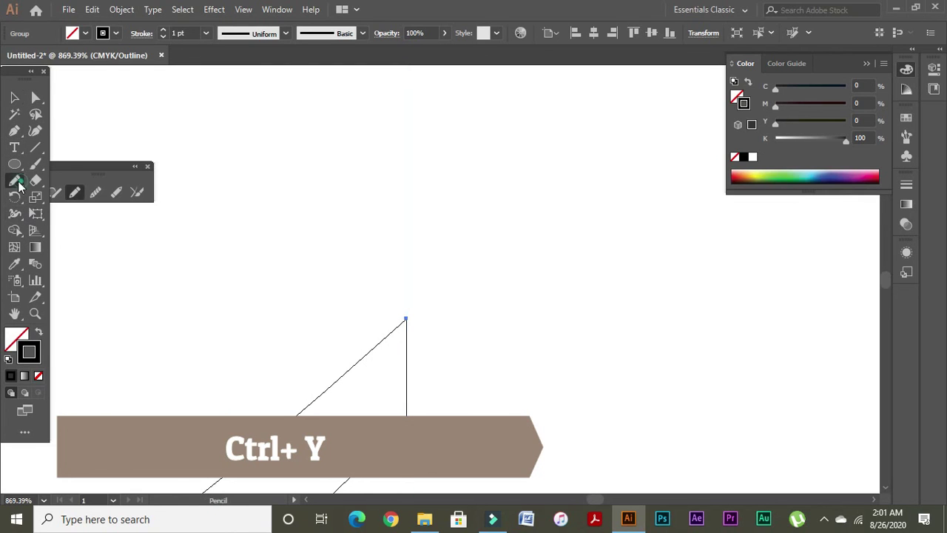
mouse_move(405, 309)
left_mouse_down()
mouse_move(401, 368)
mouse_move(390, 423)
mouse_move(409, 446)
left_mouse_up()
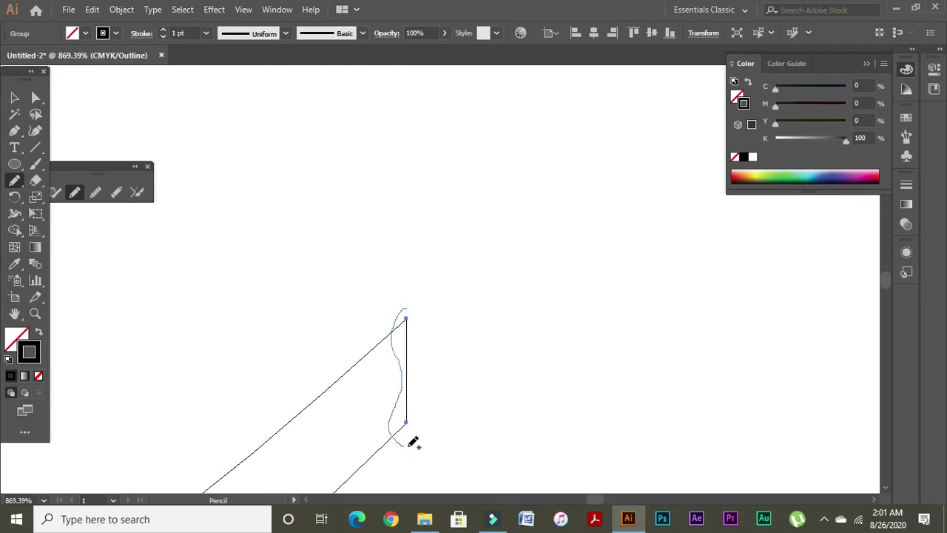
mouse_move(403, 306)
left_mouse_down()
mouse_move(393, 335)
mouse_move(393, 410)
mouse_move(405, 441)
mouse_move(435, 422)
mouse_move(444, 335)
mouse_move(407, 298)
left_mouse_up()
key("ctrl+z")
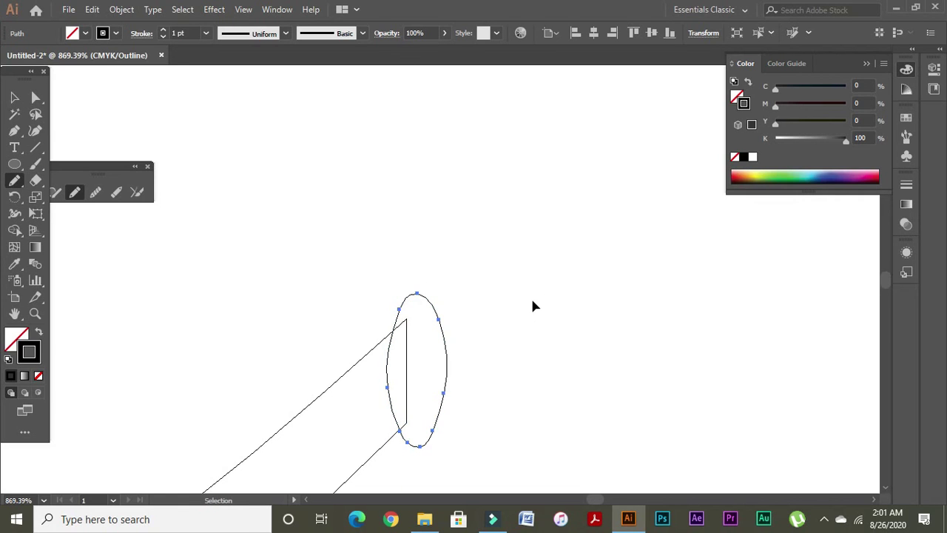
key("ctrl+y")
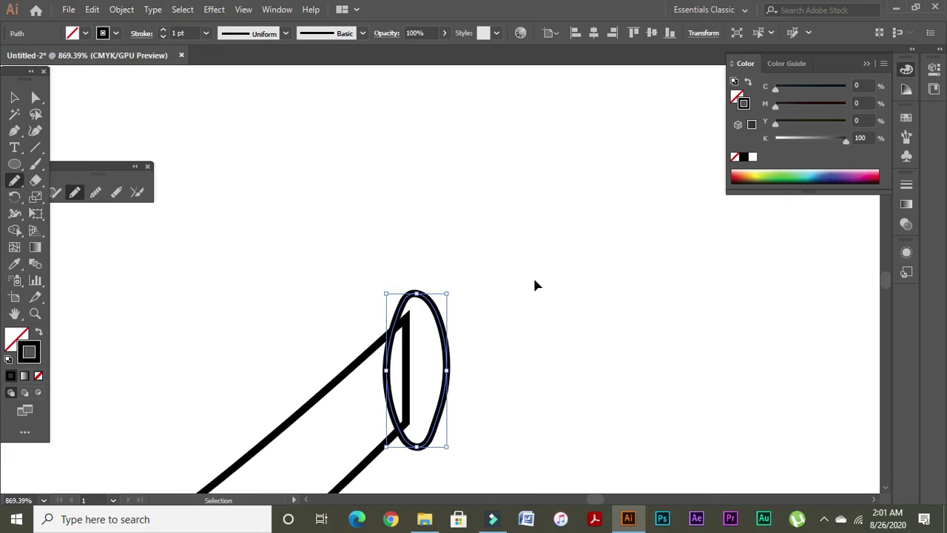
Try to move a point at the m's left tip with the Direct Selection tool and undo it.
key("ctrl+minus")
key("ctrl+minus")
key("ctrl+minus")
key("ctrl+minus")
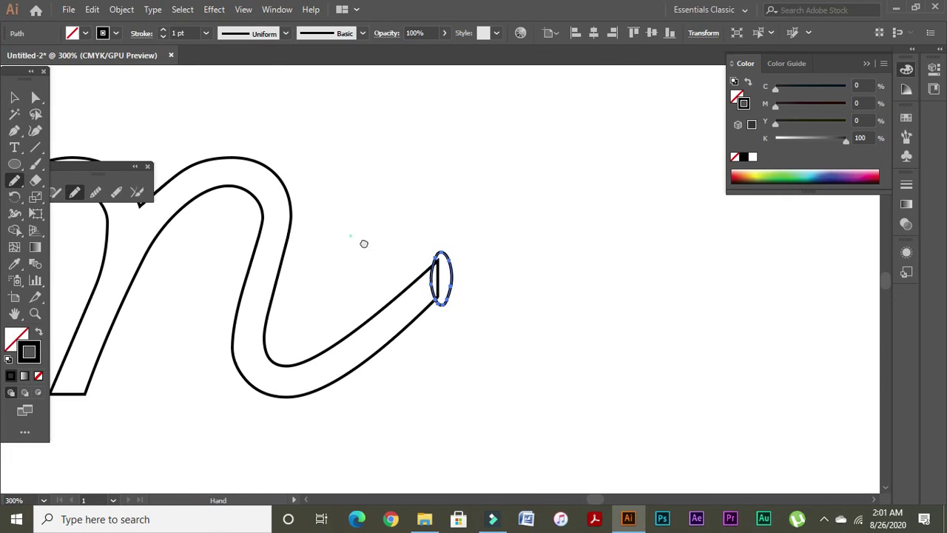
left_click_drag(364, 244, 644, 286)
left_click_drag(444, 284, 644, 279)
left_click_drag(271, 259, 330, 289)
left_click_drag(331, 369, 408, 349)
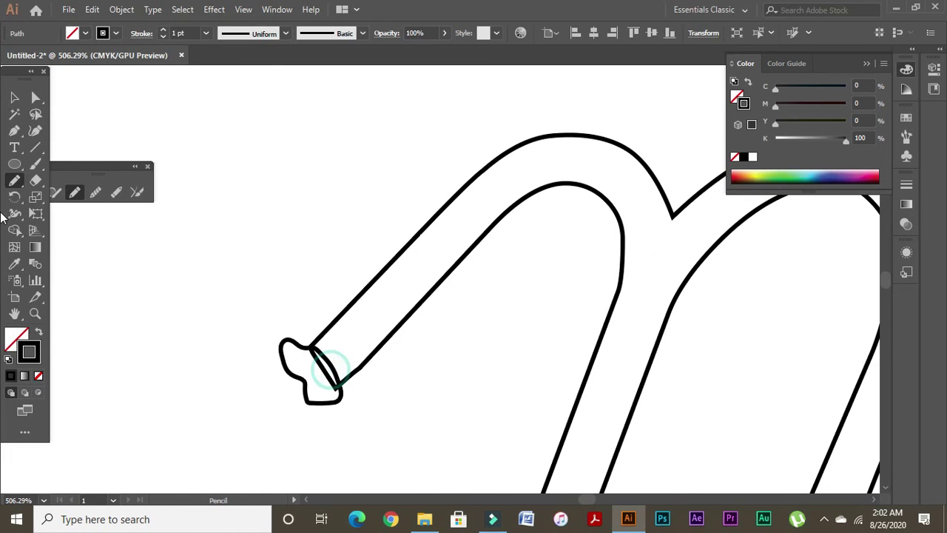
left_click(36, 97)
left_click(330, 368)
left_click_drag(328, 362, 274, 402)
key("ctrl+z")
key("ctrl+z")
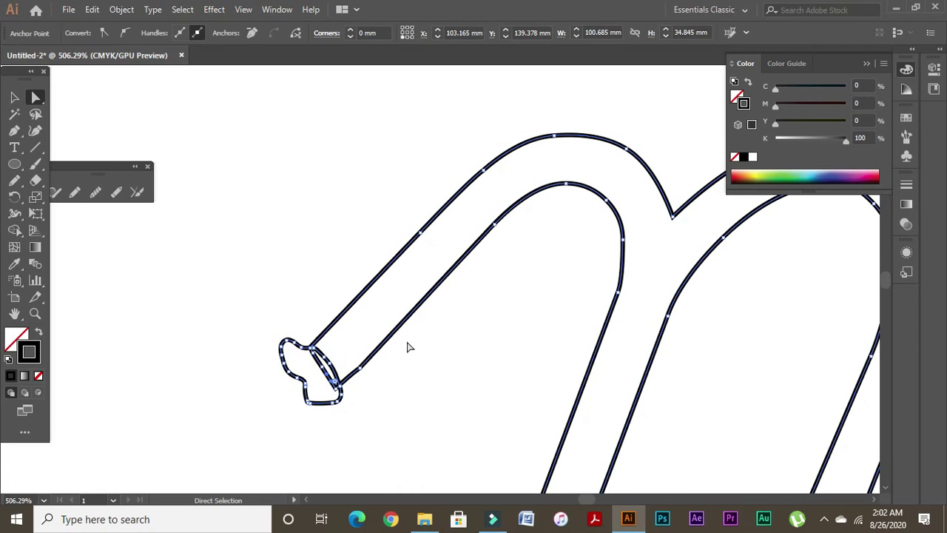
Delete the oval around the m's right tip.
left_click_drag(511, 299, 405, 273)
left_click_drag(612, 276, 408, 274)
key("ctrl+minus")
key("ctrl+minus")
key("ctrl+minus")
key("ctrl+minus")
left_click_drag(514, 219, 374, 220)
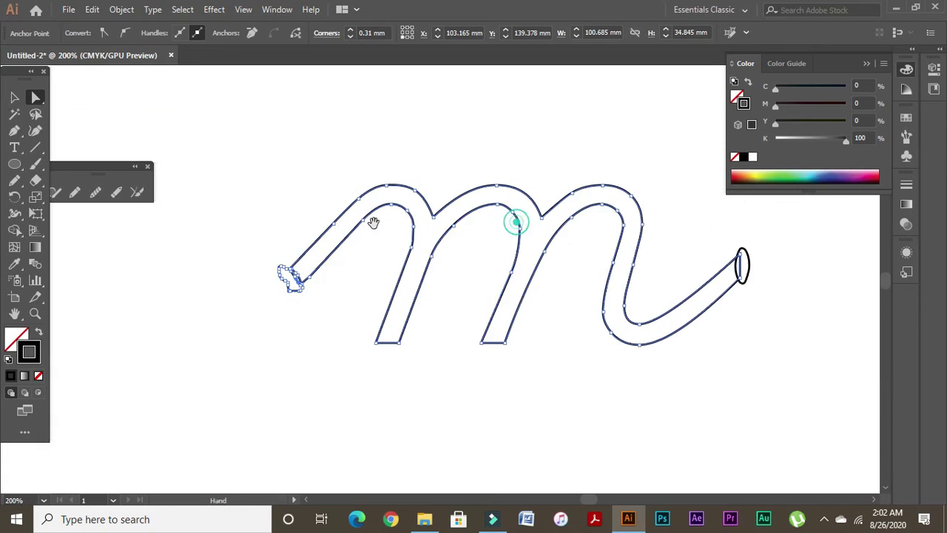
left_click_drag(583, 240, 496, 244)
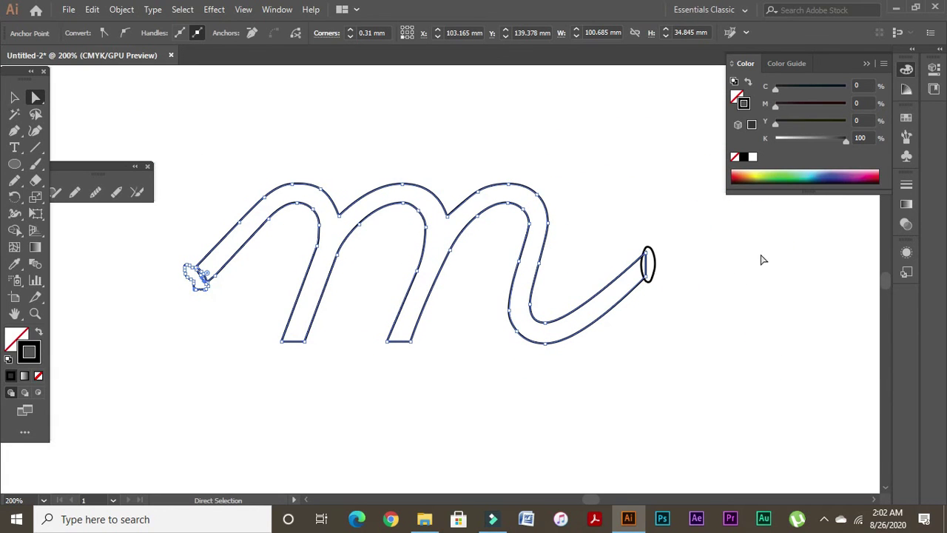
left_click(651, 259)
key("Delete")
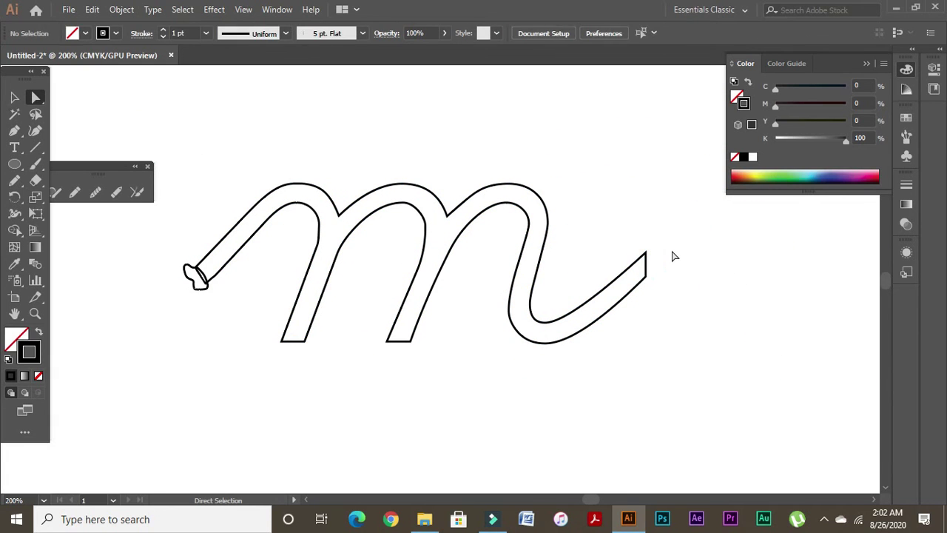
Try Pencil strokes around the m's right tip, reselecting the letter between attempts, and undo them.
left_click(73, 193)
mouse_move(642, 246)
left_mouse_down()
mouse_move(634, 289)
mouse_move(650, 212)
left_mouse_up()
key("ctrl+z")
left_click(20, 94)
left_click_drag(425, 149, 534, 292)
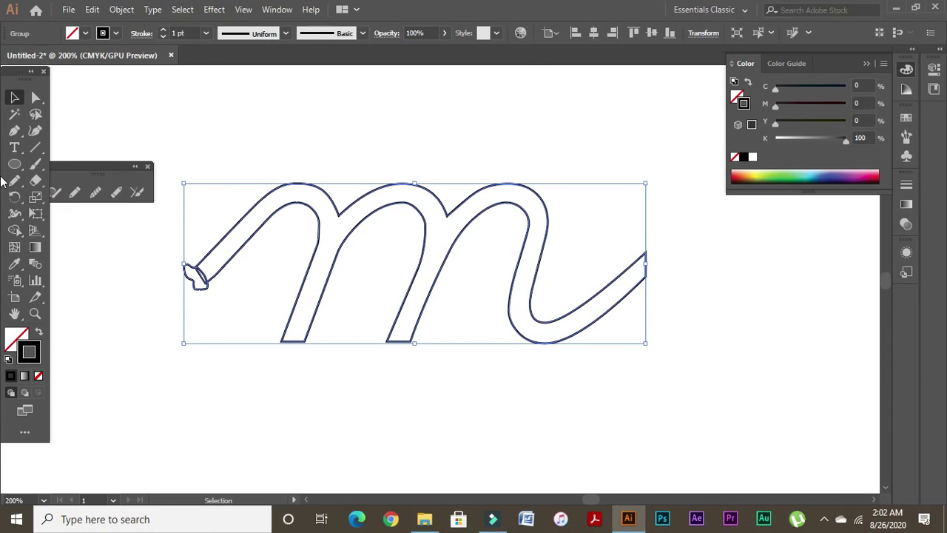
left_click(74, 192)
mouse_move(649, 243)
left_mouse_down()
mouse_move(667, 284)
mouse_move(649, 238)
mouse_move(641, 285)
mouse_move(643, 228)
left_mouse_up()
key("ctrl+z")
key("ctrl+space")
left_click_drag(612, 200, 738, 332)
key("ctrl+z")
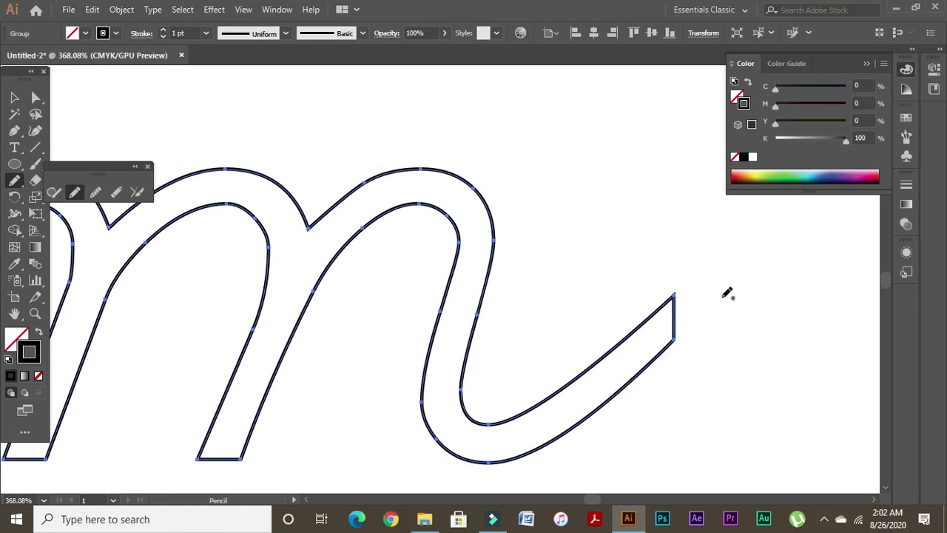
Try to redraw the top of the m's last arch with Pencil strokes and undo the edits.
mouse_move(330, 133)
left_mouse_down()
mouse_move(629, 352)
mouse_move(553, 274)
left_mouse_up()
mouse_move(352, 206)
left_mouse_down()
mouse_move(383, 244)
mouse_move(577, 265)
mouse_move(649, 195)
mouse_move(618, 142)
mouse_move(431, 163)
mouse_move(357, 215)
left_mouse_up()
key("ctrl+z")
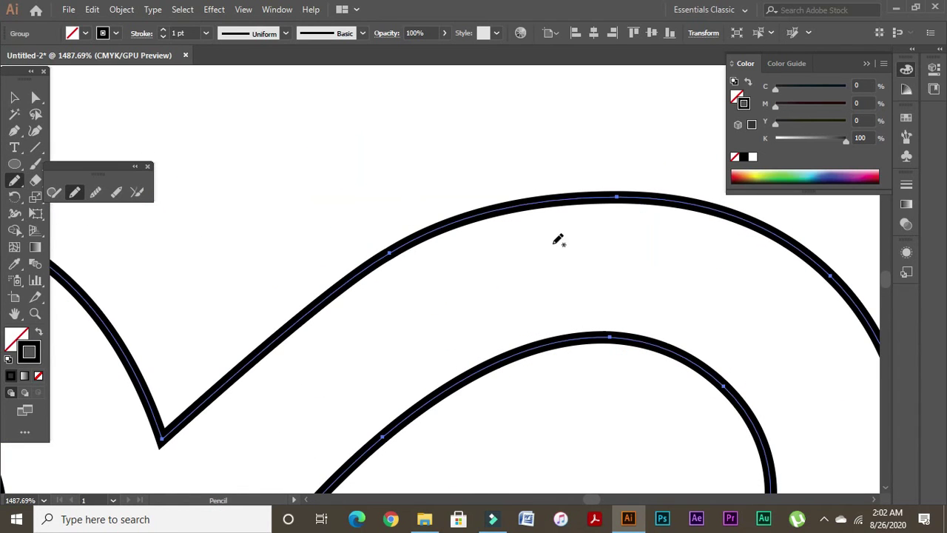
mouse_move(390, 253)
left_mouse_down()
mouse_move(414, 265)
mouse_move(553, 268)
mouse_move(613, 228)
left_mouse_up()
mouse_move(511, 178)
left_mouse_down()
mouse_move(416, 201)
mouse_move(388, 252)
left_mouse_up()
key("ctrl+minus")
key("ctrl+minus")
key("ctrl+minus")
key("ctrl+minus")
key("ctrl+minus")
key("ctrl+minus")
key("ctrl+minus")
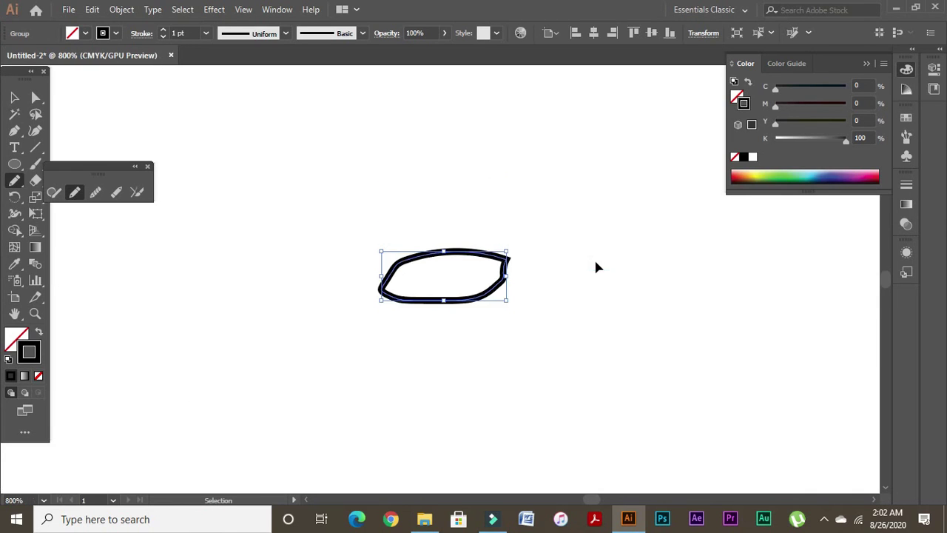
key("ctrl+z")
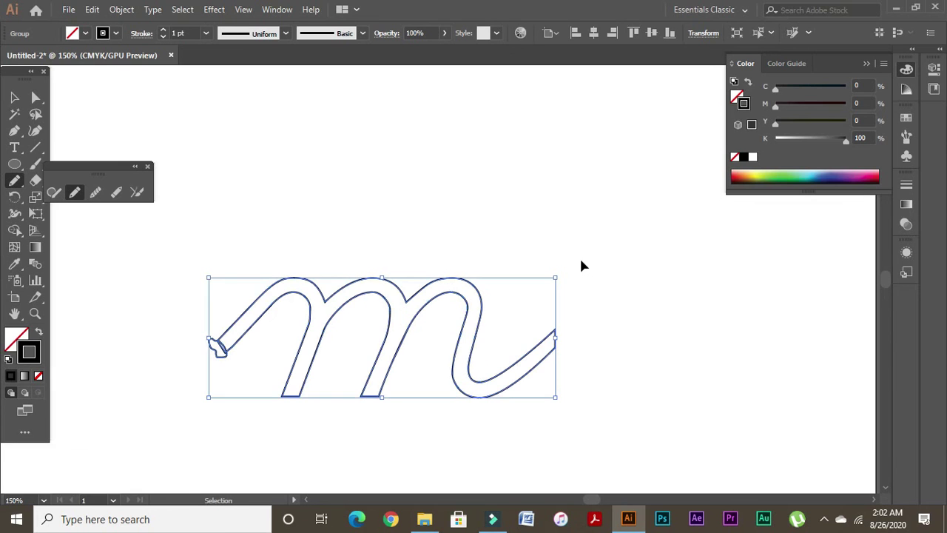
Try a large Pencil stroke extending the m's right tail and undo it.
mouse_move(416, 242)
left_mouse_down()
mouse_move(556, 339)
mouse_move(518, 293)
left_mouse_up()
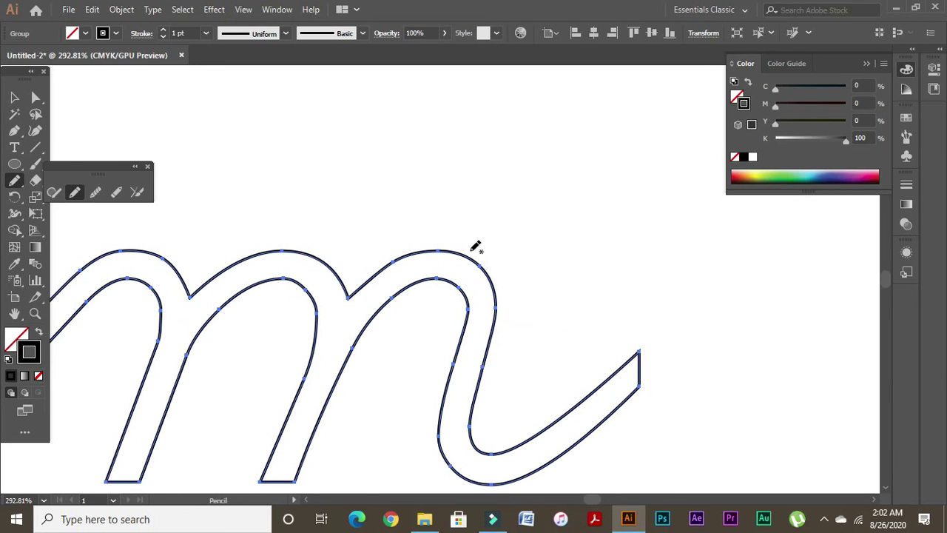
left_click_drag(664, 368, 629, 321)
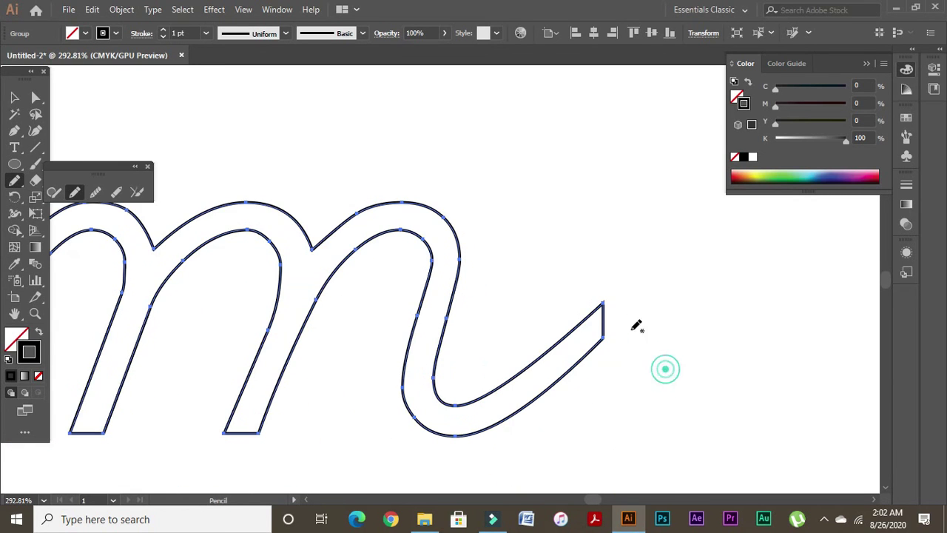
mouse_move(496, 447)
left_mouse_down()
mouse_move(550, 385)
mouse_move(643, 342)
left_mouse_up()
mouse_move(710, 211)
left_mouse_down()
mouse_move(668, 193)
mouse_move(490, 367)
mouse_move(487, 475)
left_mouse_up()
key("ctrl+z")
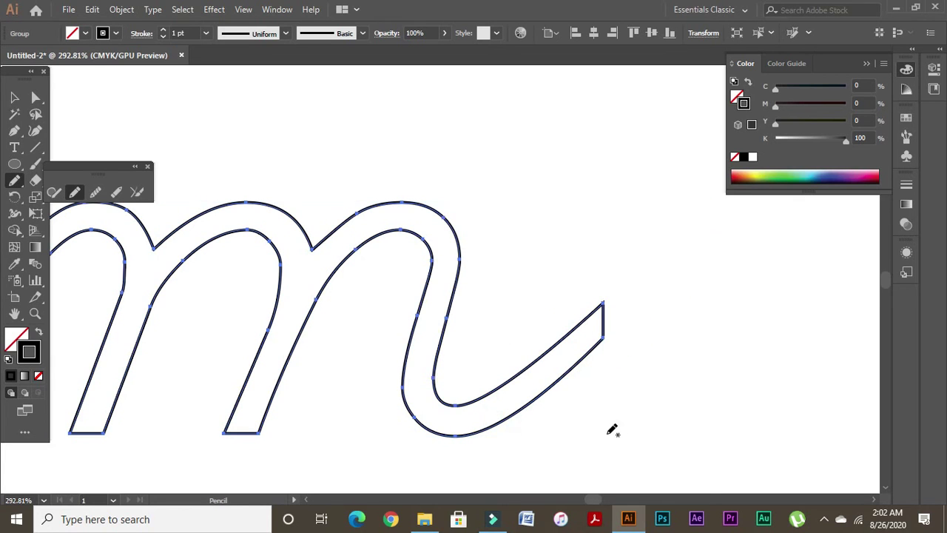
Delete the whole m and undo the deletion.
key("ctrl+minus")
key("ctrl+minus")
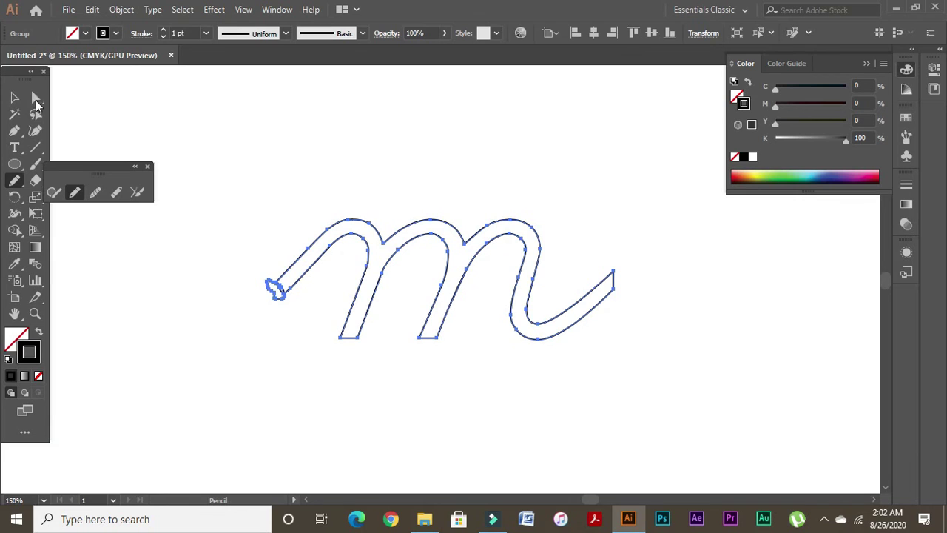
left_click(13, 99)
left_click(476, 209)
left_click_drag(296, 207, 670, 400)
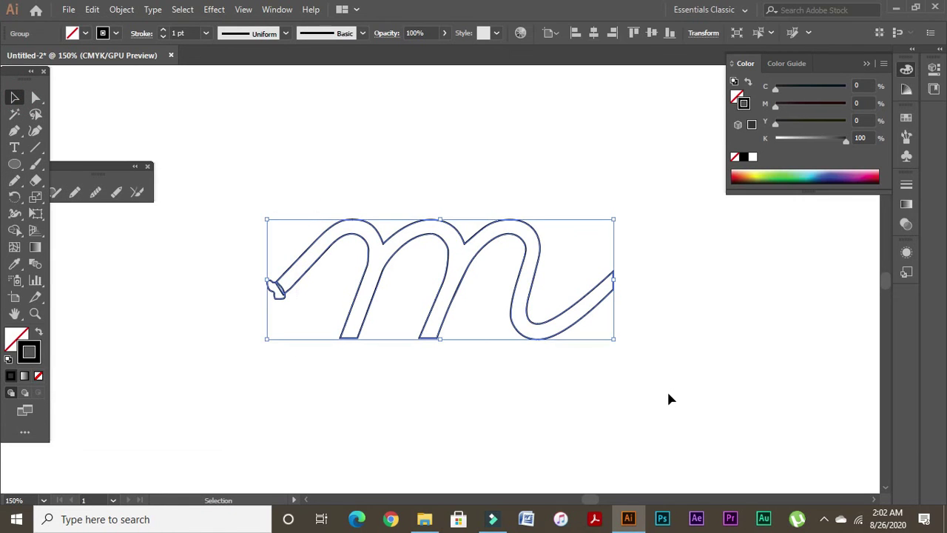
left_click(524, 383)
left_click_drag(488, 319, 626, 392)
key("Delete")
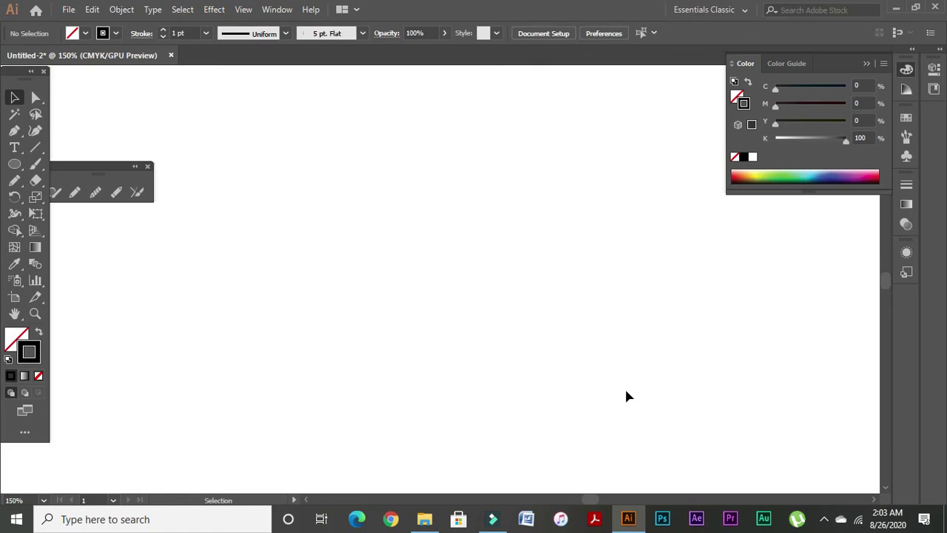
key("ctrl+z")
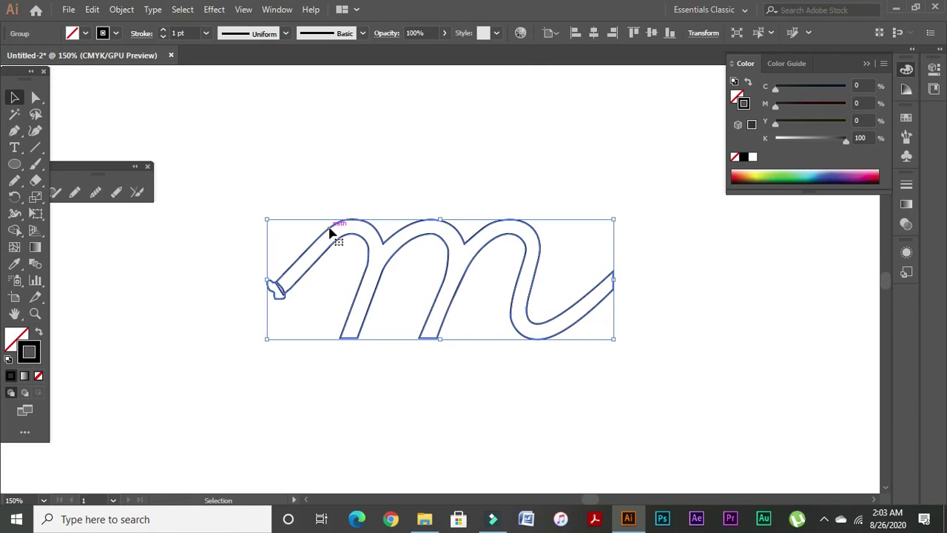
Undo the earlier Pencil and colour edits back to the solid black m with its original straight tips.
left_click(475, 348)
key("ctrl+z")
key("ctrl+z")
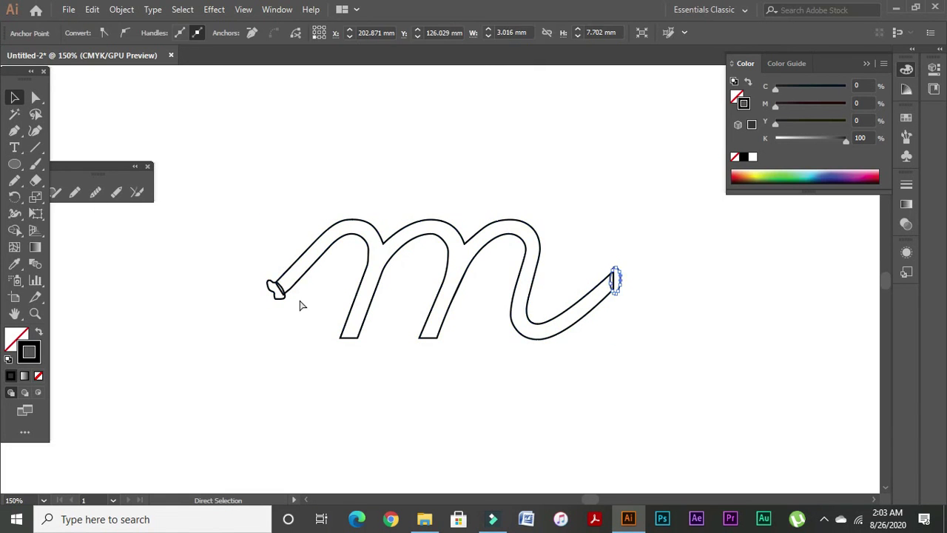
key("ctrl+z")
key("ctrl+z")
key("ctrl+z")
key("ctrl+shift+z")
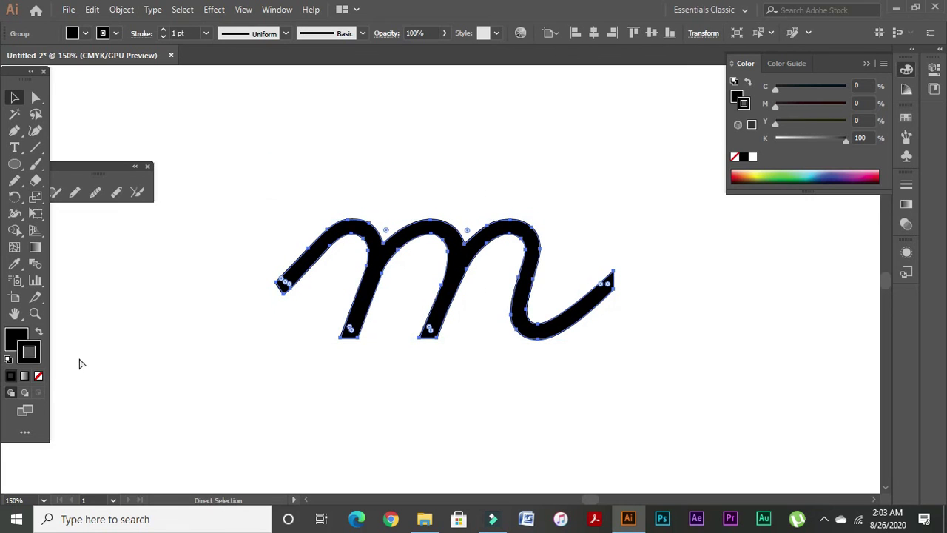
Smooth the outer contour of the m's first arch with the Smooth tool in outline view.
key("ctrl+y")
key("ctrl+space")
left_click_drag(212, 190, 531, 320)
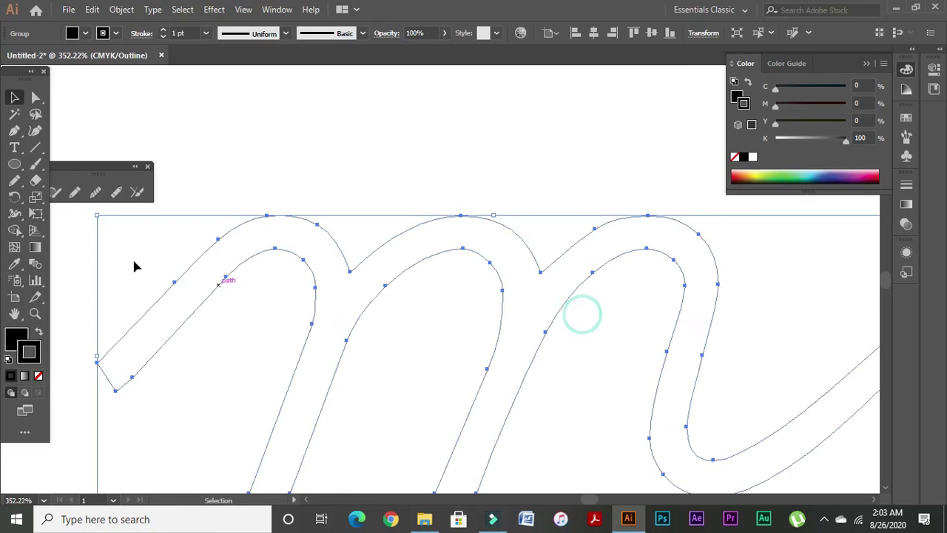
left_click(96, 193)
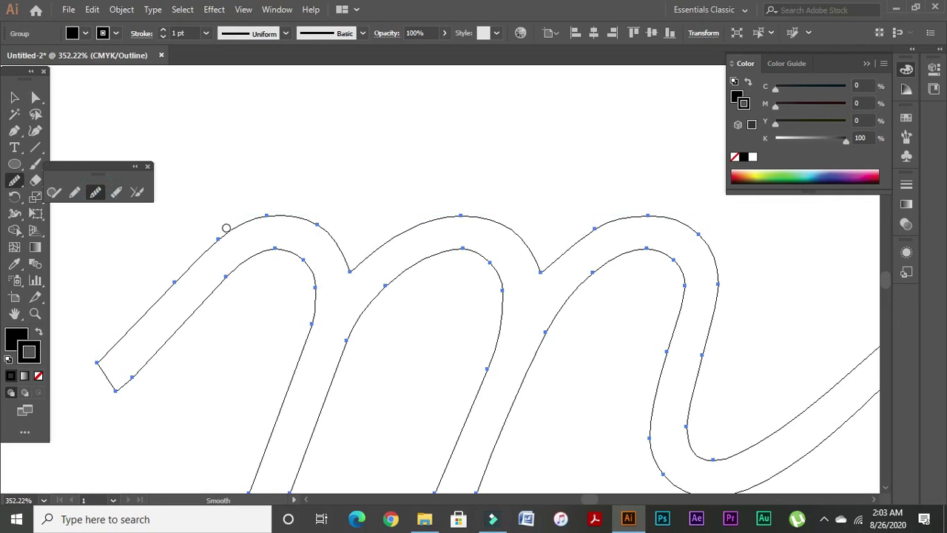
mouse_move(216, 241)
left_mouse_down()
mouse_move(262, 216)
mouse_move(353, 277)
left_mouse_up()
left_click(324, 227)
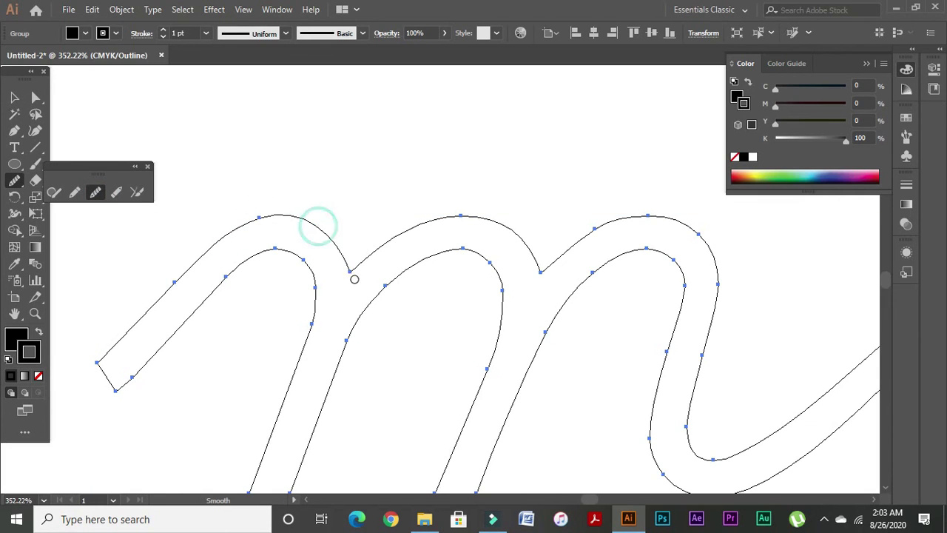
Try the Smooth tool on the lower corner of the m's left tip and undo the change.
mouse_move(107, 386)
left_mouse_down()
mouse_move(123, 373)
mouse_move(114, 345)
mouse_move(107, 403)
mouse_move(141, 408)
mouse_move(151, 389)
left_mouse_up()
key("space")
left_click(122, 334, "ctrl")
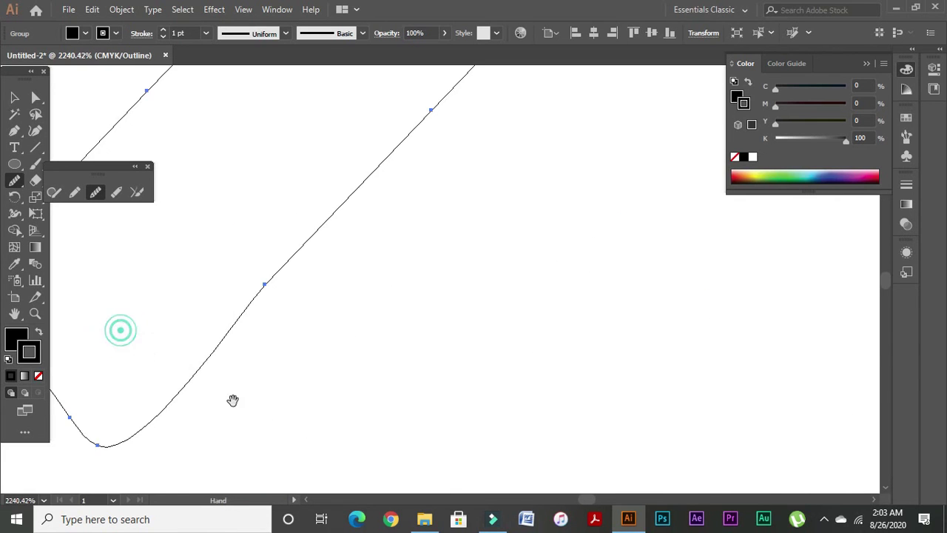
left_click(176, 387, "ctrl")
key("ctrl+z")
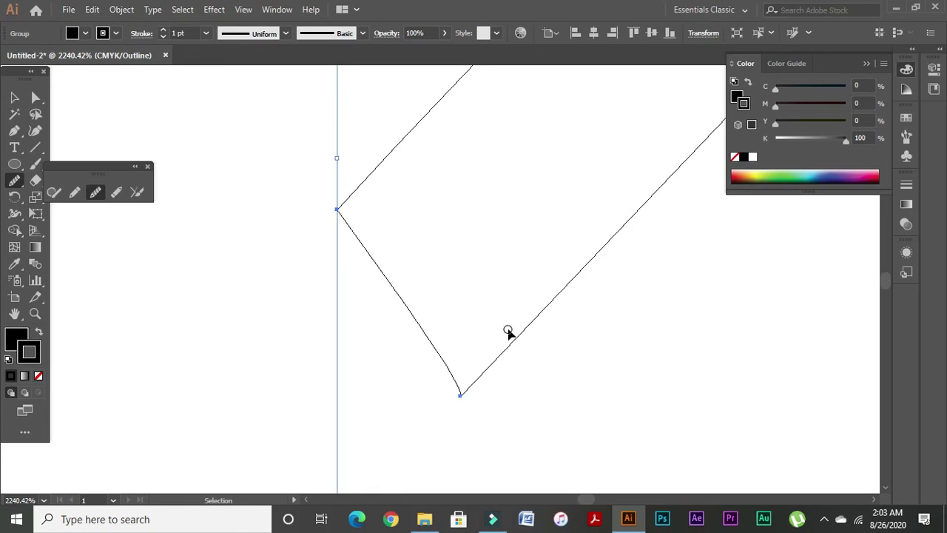
Smooth the corners and end edge of the m's left tip with repeated Smooth tool strokes.
left_click_drag(341, 214, 427, 274)
left_click_drag(452, 373, 494, 328)
left_click_drag(464, 397, 537, 352)
mouse_move(459, 393)
left_mouse_down()
mouse_move(538, 359)
mouse_move(482, 381)
mouse_move(492, 351)
mouse_move(484, 309)
left_mouse_up()
left_click_drag(437, 343, 488, 296)
left_click_drag(438, 354, 509, 309)
left_click_drag(464, 389, 525, 339)
mouse_move(338, 209)
left_mouse_down()
mouse_move(353, 243)
mouse_move(367, 238)
mouse_move(459, 285)
left_mouse_up()
mouse_move(461, 391)
left_mouse_down()
mouse_move(462, 328)
mouse_move(442, 362)
mouse_move(486, 344)
left_mouse_up()
left_click_drag(461, 393, 522, 355)
left_click_drag(465, 392, 499, 385)
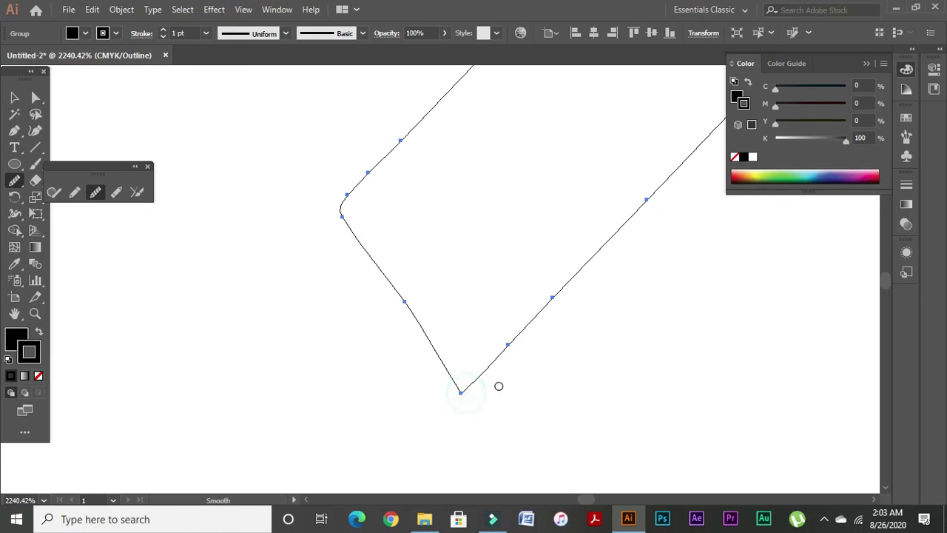
Try the Path Eraser tool on the upper contour of the m's left stroke and undo the erasure.
key("ctrl+minus")
key("ctrl+minus")
key("ctrl+minus")
key("ctrl+minus")
key("ctrl+minus")
key("ctrl+minus")
key("ctrl+minus")
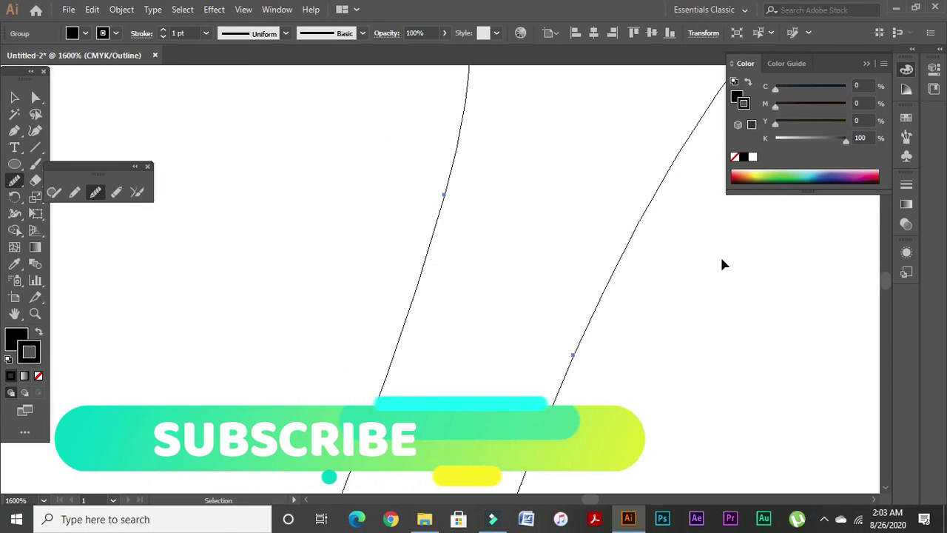
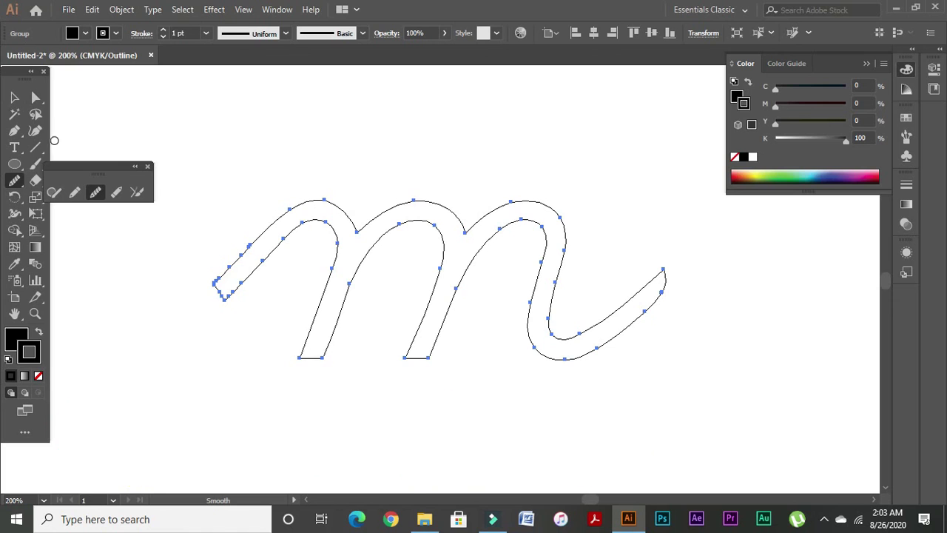
left_click(119, 196)
left_click_drag(224, 208, 384, 341)
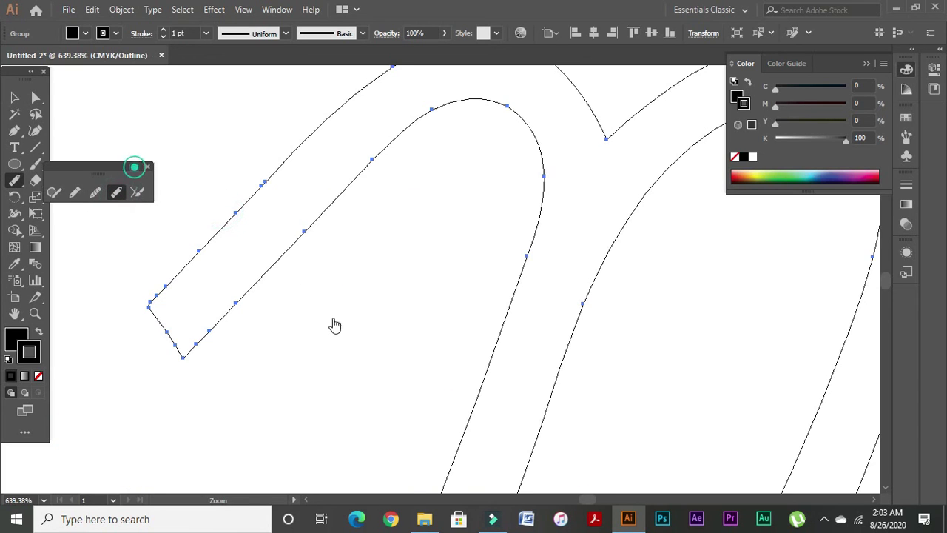
left_click_drag(210, 196, 366, 329)
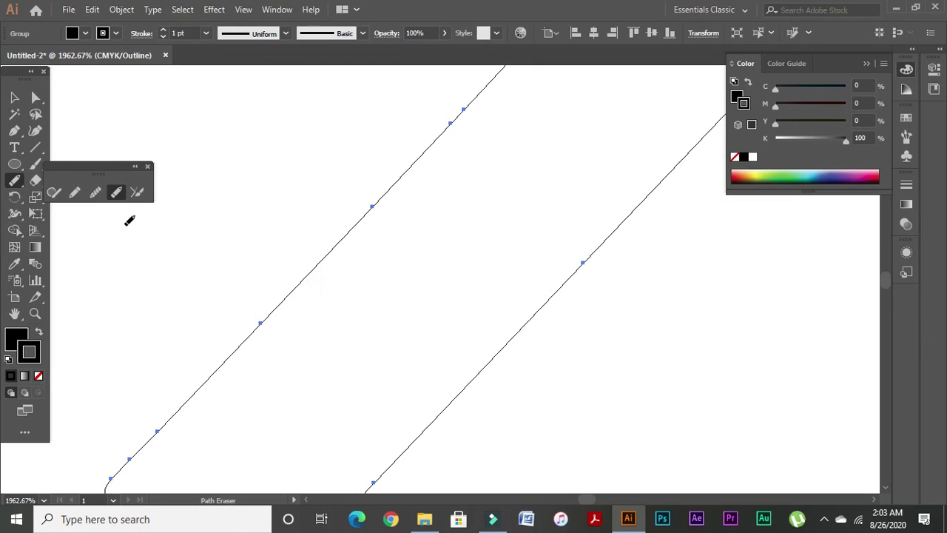
key("Delete")
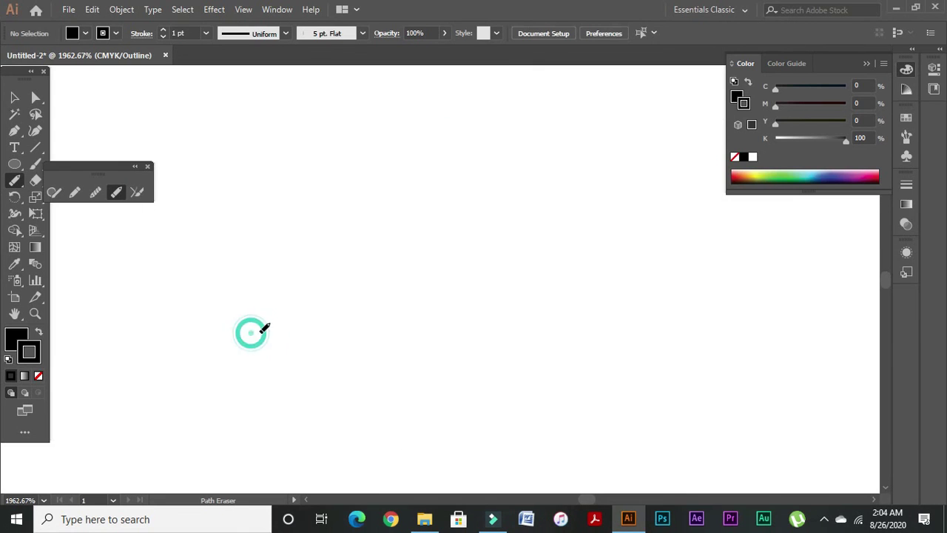
key("ctrl+minus")
key("ctrl+minus")
key("ctrl+minus")
key("ctrl+minus")
key("ctrl+minus")
key("ctrl+z")
Try the Path Eraser beside the middle anchor point of the left stroke's upper contour and undo it.
left_click_drag(435, 221, 542, 356)
left_click_drag(248, 184, 377, 321)
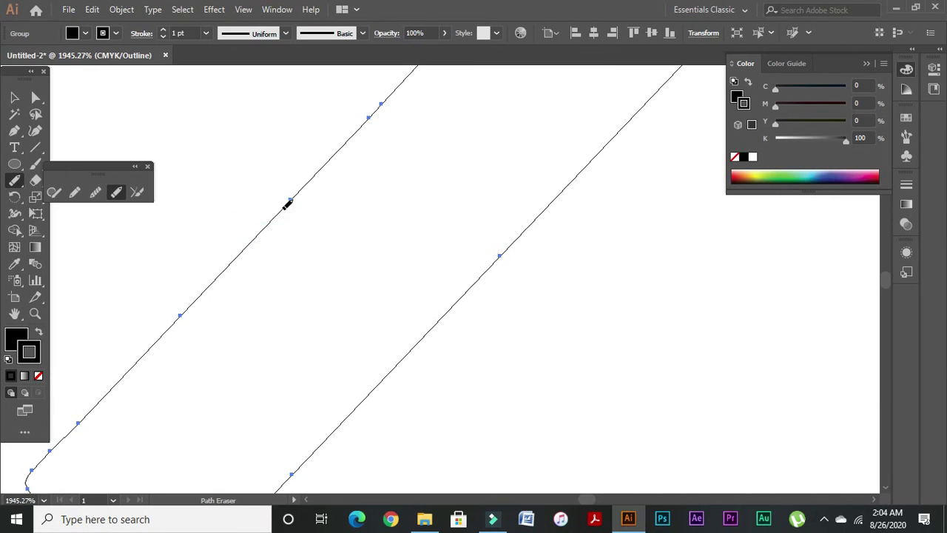
left_click(282, 208)
key("ctrl+z")
Try the Path Eraser at the left anchor point of the first arch's inner crest and undo it.
key("ctrl+minus")
key("ctrl+minus")
key("ctrl+minus")
key("ctrl+minus")
key("ctrl+minus")
key("ctrl+minus")
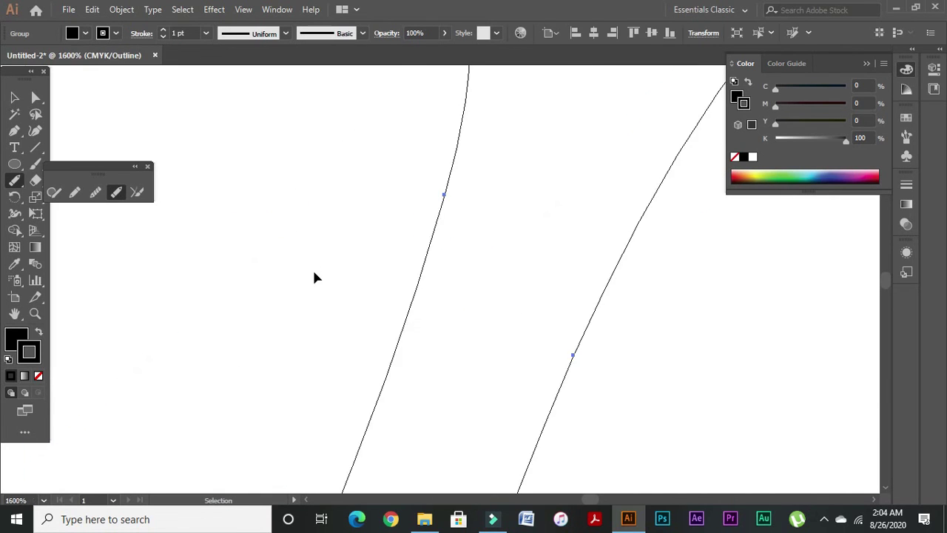
left_click_drag(234, 176, 295, 212)
left_click_drag(229, 237, 391, 238)
left_click_drag(289, 312, 337, 232)
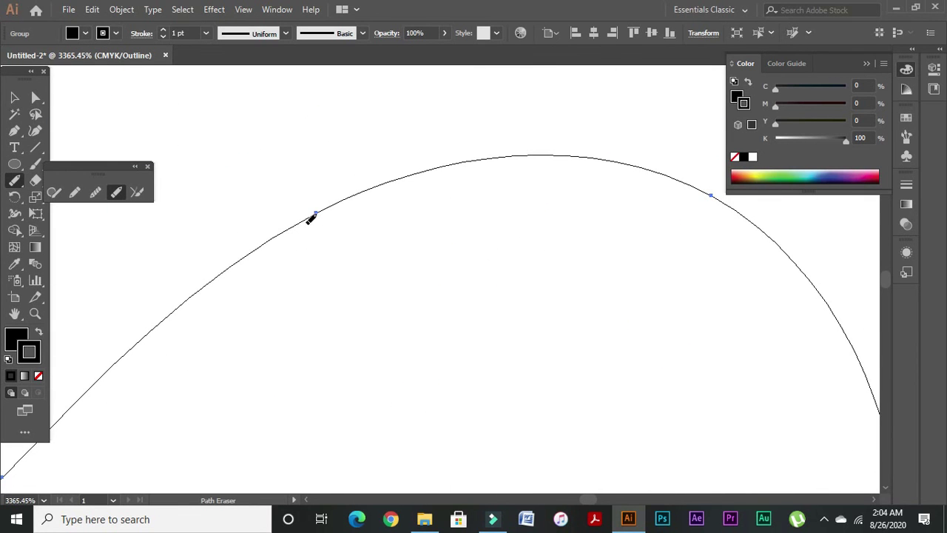
left_click(307, 224)
key("ctrl+minus")
key("ctrl+minus")
key("ctrl+minus")
key("ctrl+minus")
key("ctrl+minus")
key("ctrl+minus")
key("ctrl+minus")
key("ctrl+minus")
key("ctrl+minus")
key("ctrl+z")
key("ctrl")
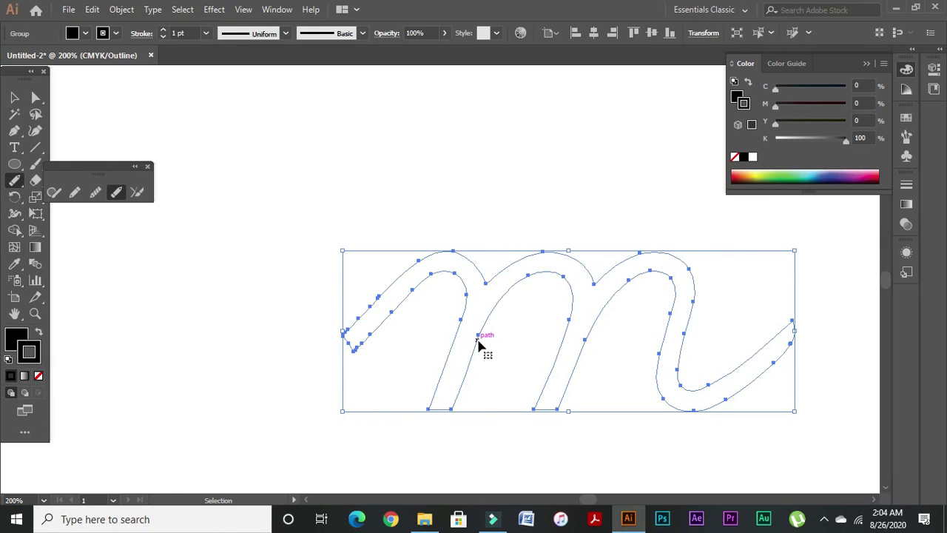
Use the Path Eraser at the anchor point on the left side of the second arch's inner contour.
scroll(463, 334, "up", 15)
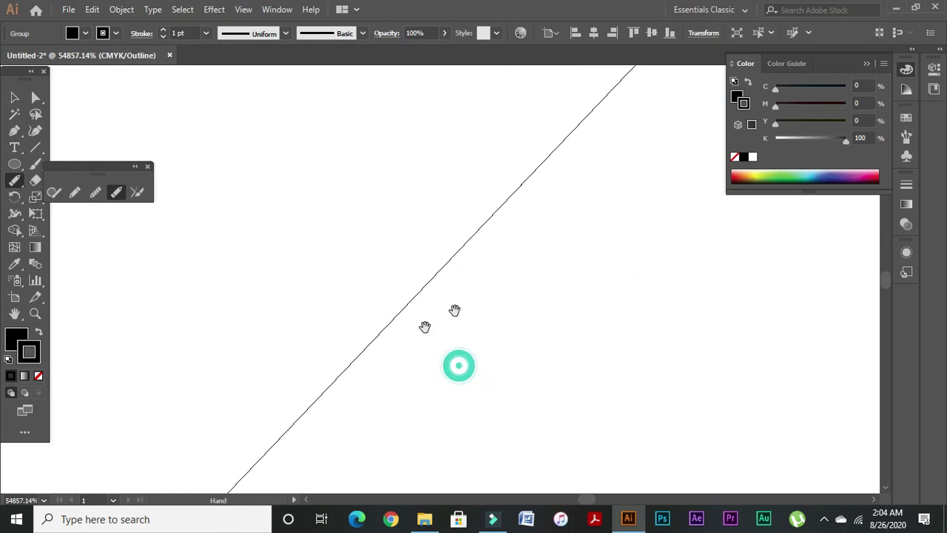
scroll(407, 321, "down", 8)
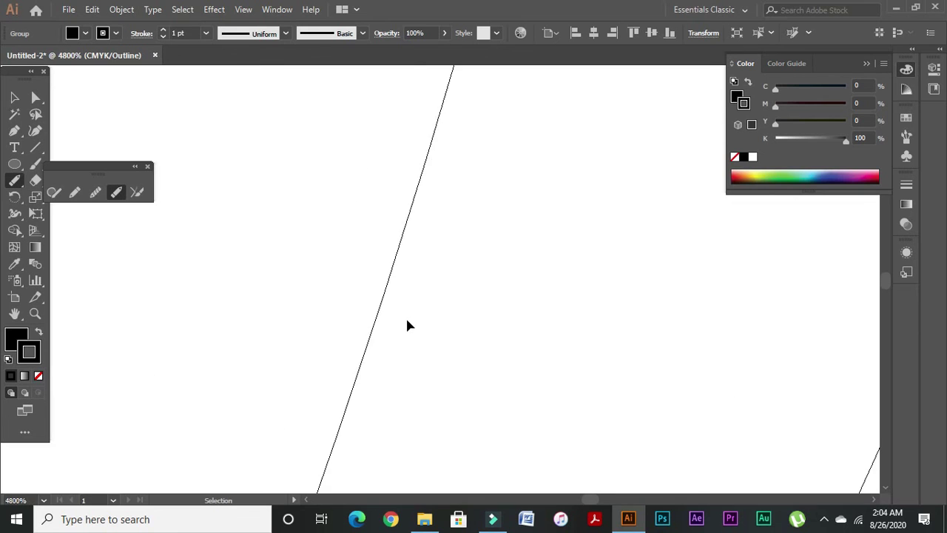
scroll(407, 324, "down", 3)
left_click_drag(302, 309, 431, 311)
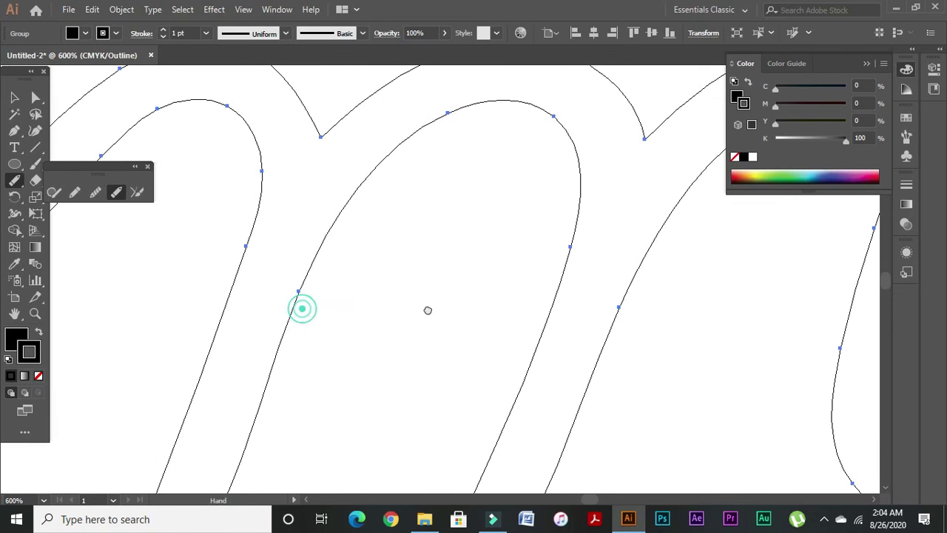
left_click(116, 194)
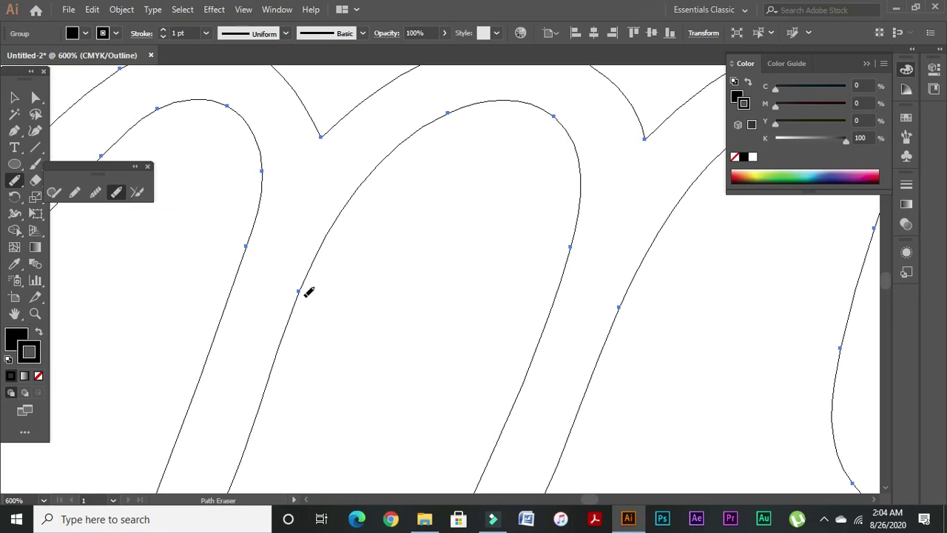
left_click_drag(288, 296, 307, 304)
left_click_drag(270, 276, 359, 334)
left_click_drag(277, 239, 359, 280)
key("ctrl+minus")
key("ctrl+minus")
key("ctrl+minus")
key("ctrl+minus")
key("ctrl+minus")
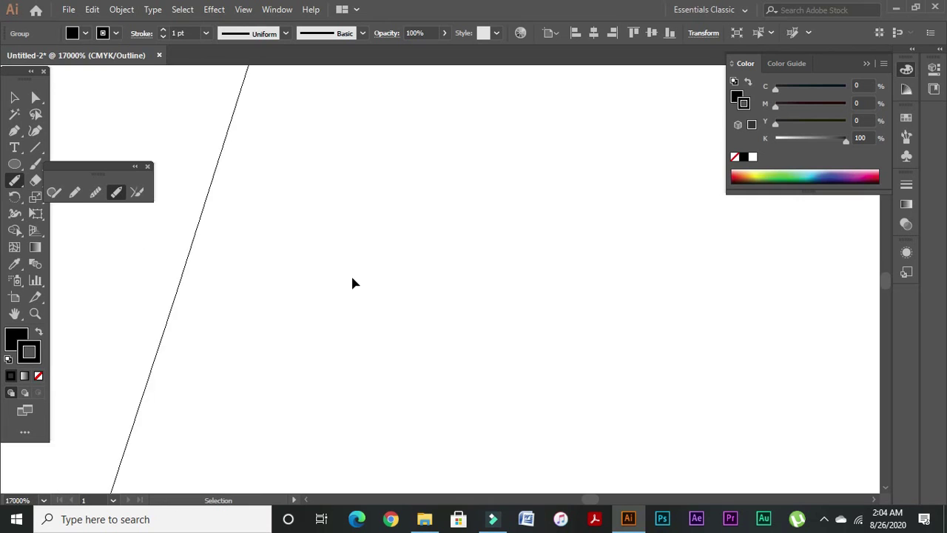
key("ctrl+minus")
key("ctrl+minus")
key("ctrl+minus")
Erase a tiny section of the third arch's inner left contour at its anchor point with the Path Eraser.
left_click_drag(520, 276, 343, 234)
left_click(394, 311)
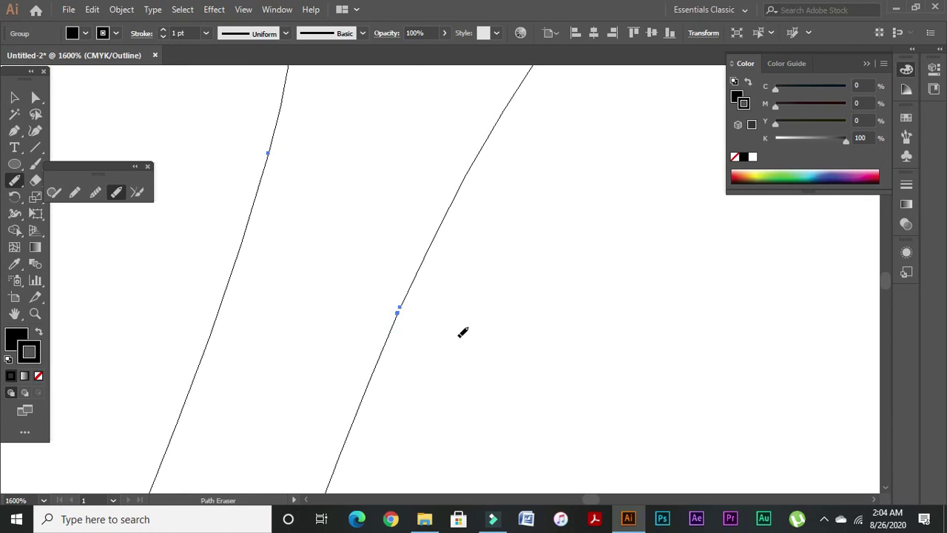
left_click_drag(373, 281, 460, 334)
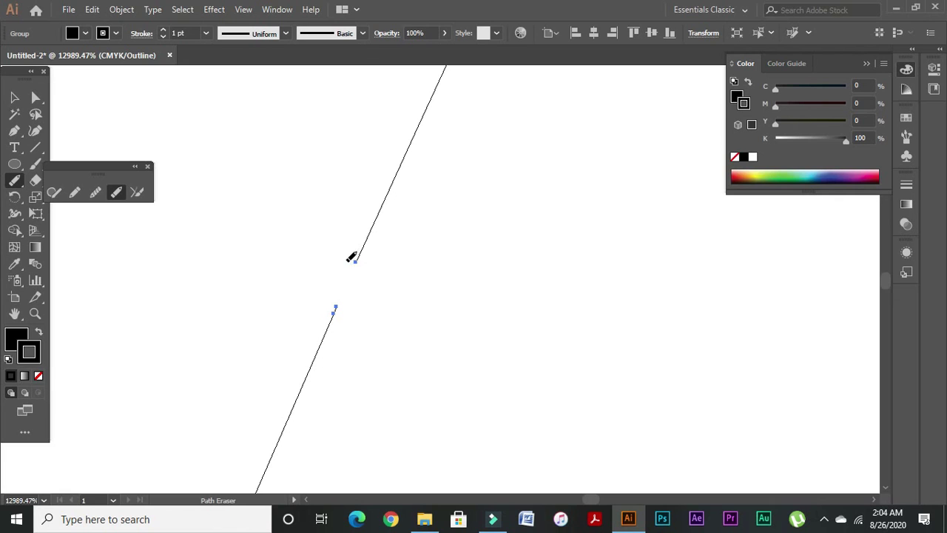
left_click(330, 298)
Join the two open ends of the third arch's inner left contour with a Join tool stroke across the gap.
left_click(137, 192)
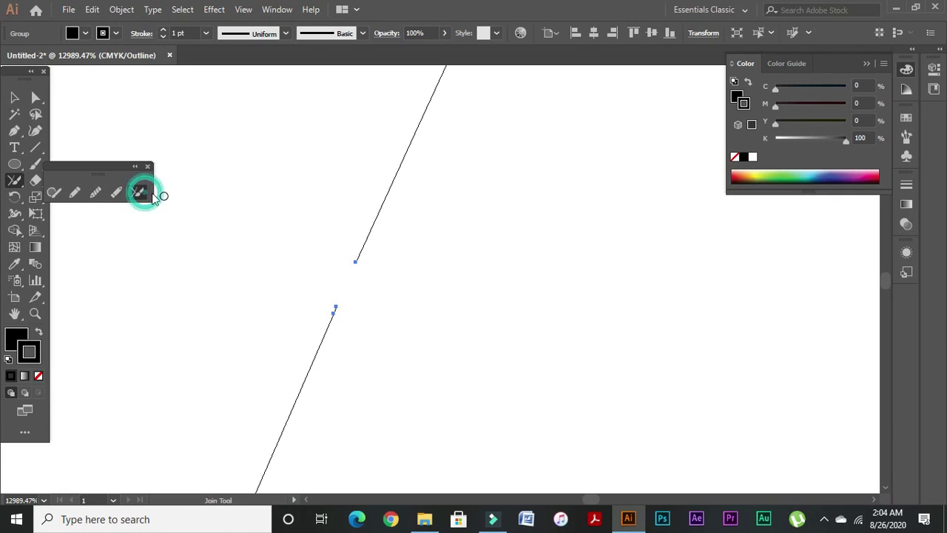
left_click_drag(289, 334, 395, 250)
key("ctrl+minus")
key("ctrl+minus")
key("ctrl+minus")
key("ctrl+minus")
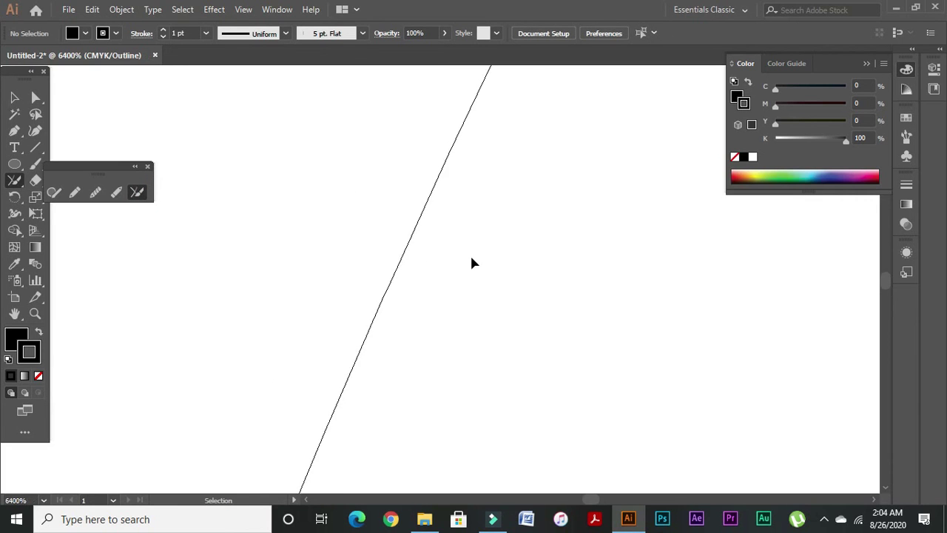
key("ctrl+minus")
key("ctrl+minus")
key("ctrl+minus")
key("ctrl+minus")
key("ctrl+minus")
key("ctrl+minus")
key("ctrl+minus")
key("ctrl+minus")
key("ctrl+minus")
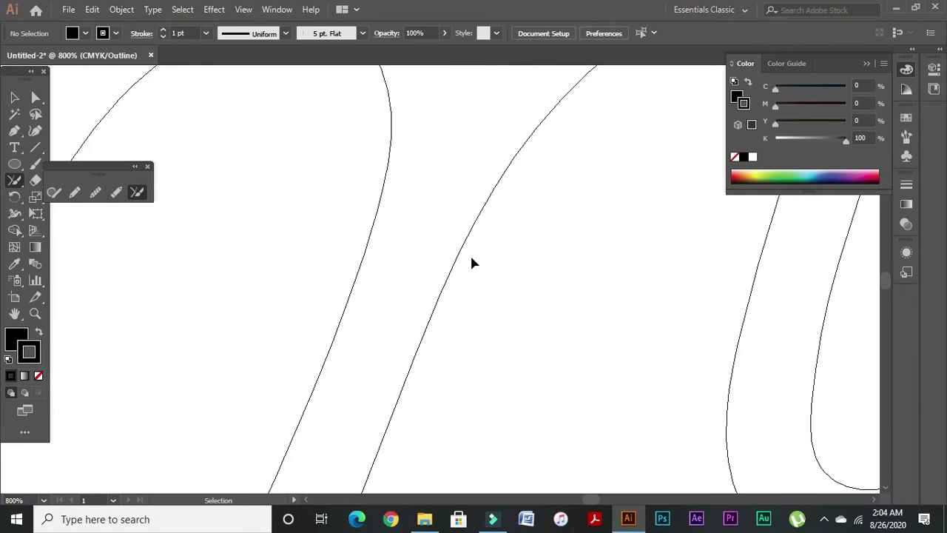
Examine the m's contours close up around the joined section of the third arch.
key("ctrl+space")
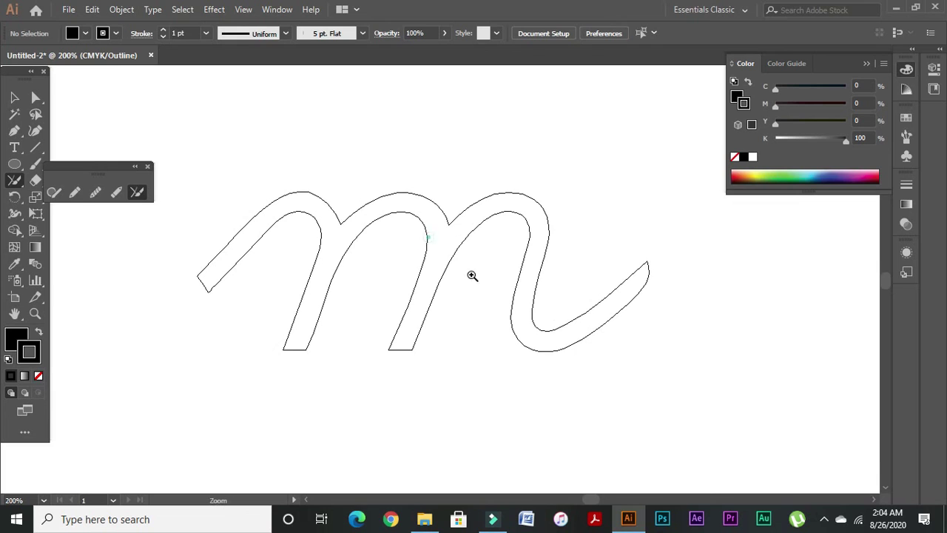
left_click_drag(428, 236, 542, 313)
key("space")
left_click_drag(324, 258, 399, 315)
key("ctrl+minus")
key("ctrl+minus")
key("ctrl+minus")
key("ctrl+minus")
key("ctrl+minus")
key("ctrl+minus")
key("ctrl+space")
left_click_drag(419, 281, 462, 316)
key("space")
key("ctrl+minus")
key("ctrl+minus")
key("ctrl+minus")
key("ctrl+minus")
key("ctrl+minus")
key("ctrl+minus")
key("ctrl+minus")
key("ctrl+minus")
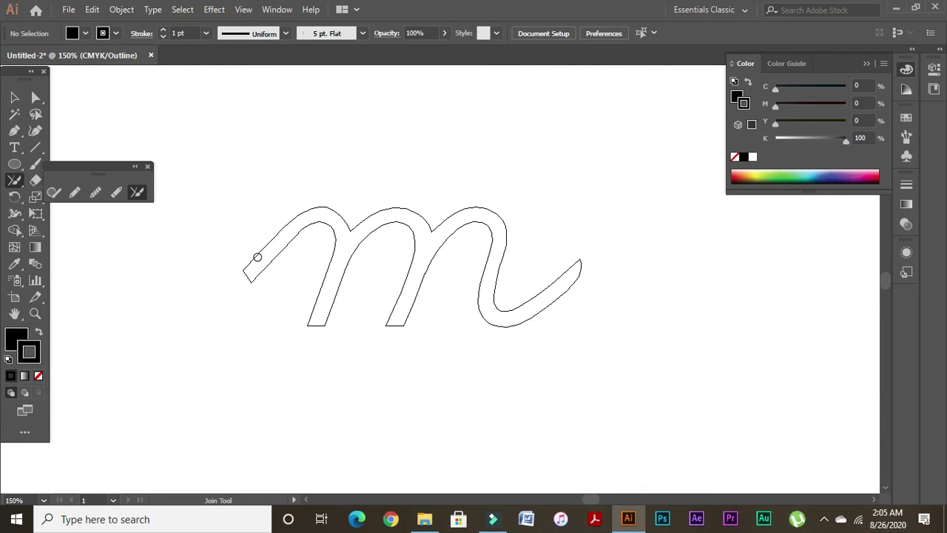
left_click_drag(398, 274, 429, 292)
key("space")
left_click_drag(281, 292, 463, 317)
key("ctrl+minus")
key("ctrl+minus")
key("ctrl+minus")
key("ctrl+minus")
key("ctrl+minus")
key("ctrl+minus")
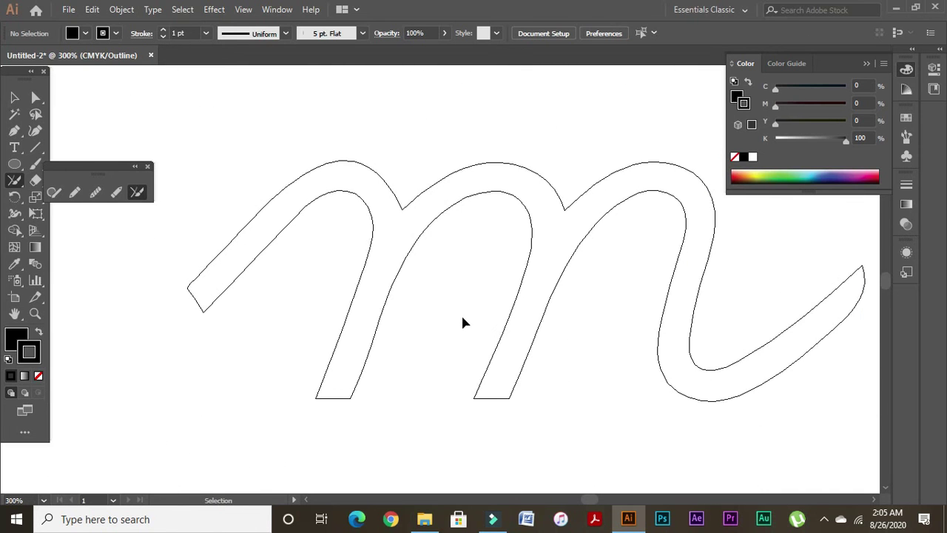
Undo the join so the gap in the third arch's inner left contour is open again.
key("ctrl+a")
left_click_drag(362, 277, 365, 281)
left_click_drag(456, 303, 406, 362)
left_click_drag(469, 379, 477, 376)
key("ctrl+minus")
key("ctrl+minus")
key("ctrl+minus")
key("ctrl+minus")
key("ctrl+minus")
key("ctrl+minus")
key("ctrl+minus")
key("ctrl+minus")
key("ctrl+minus")
key("ctrl+minus")
Reconnect the two open ends of the third arch's inner left contour with the Join tool.
left_click_drag(480, 292, 594, 365)
left_click_drag(292, 180, 364, 257)
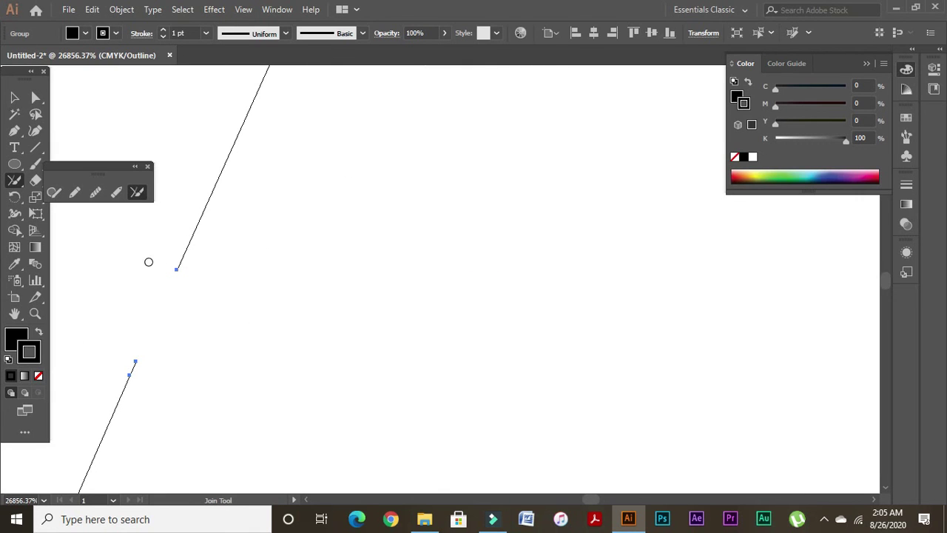
mouse_move(175, 254)
left_mouse_down()
mouse_move(101, 350)
mouse_move(171, 390)
mouse_move(217, 244)
mouse_move(175, 258)
left_mouse_up()
key("ctrl+minus")
key("ctrl+minus")
key("ctrl+minus")
key("ctrl+minus")
key("ctrl+minus")
key("ctrl+minus")
key("ctrl+minus")
key("ctrl+minus")
key("ctrl+minus")
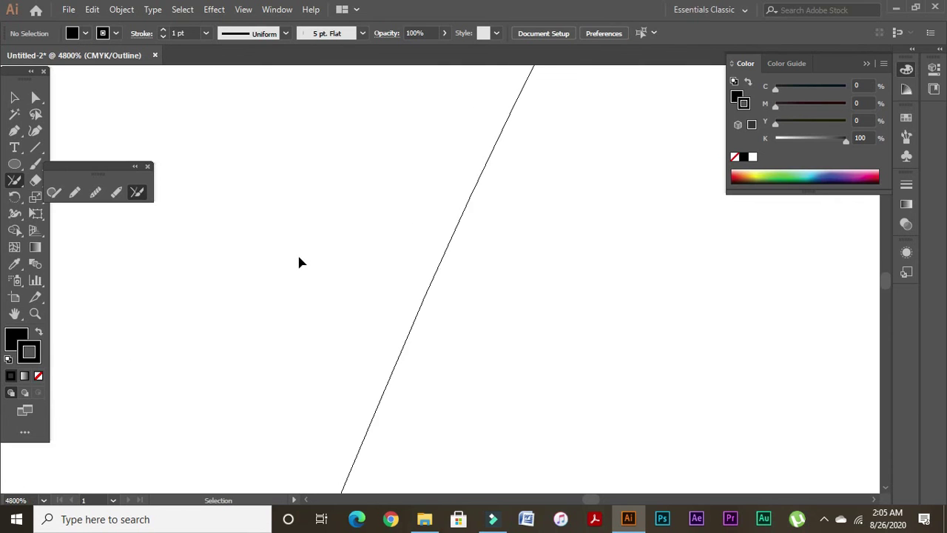
key("ctrl+minus")
key("ctrl+minus")
key("ctrl+minus")
key("ctrl+minus")
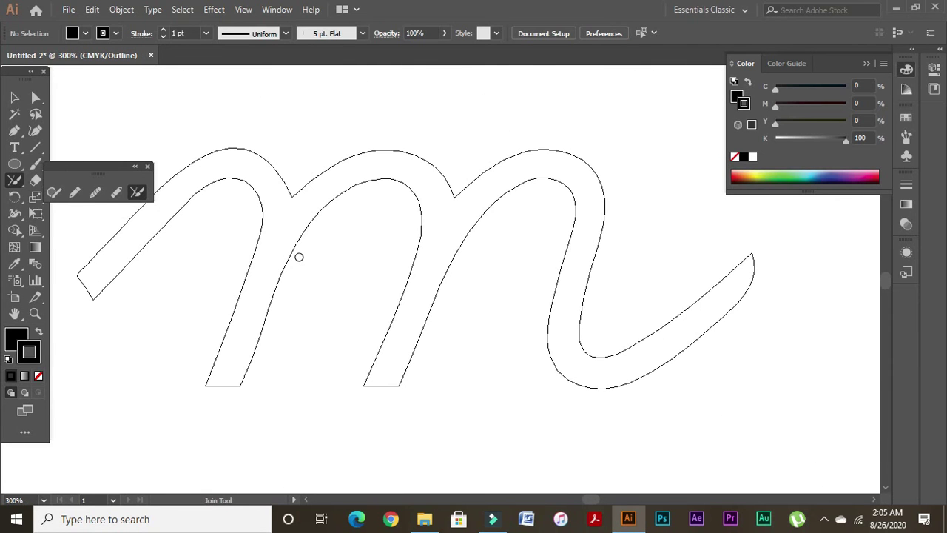
Put away the floating Pencil tool group and select the whole m.
mouse_move(412, 261)
left_mouse_down()
mouse_move(310, 259)
mouse_move(412, 278)
left_mouse_up()
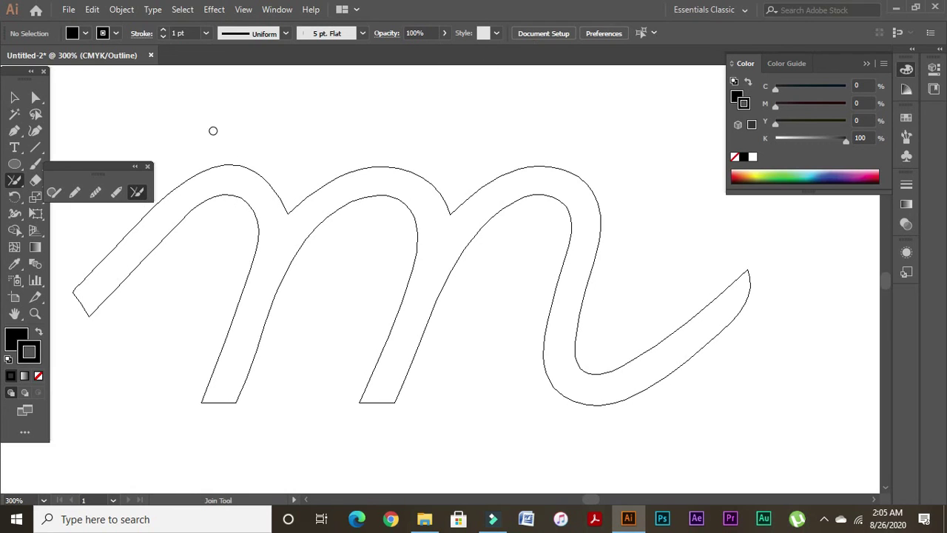
left_click(148, 165)
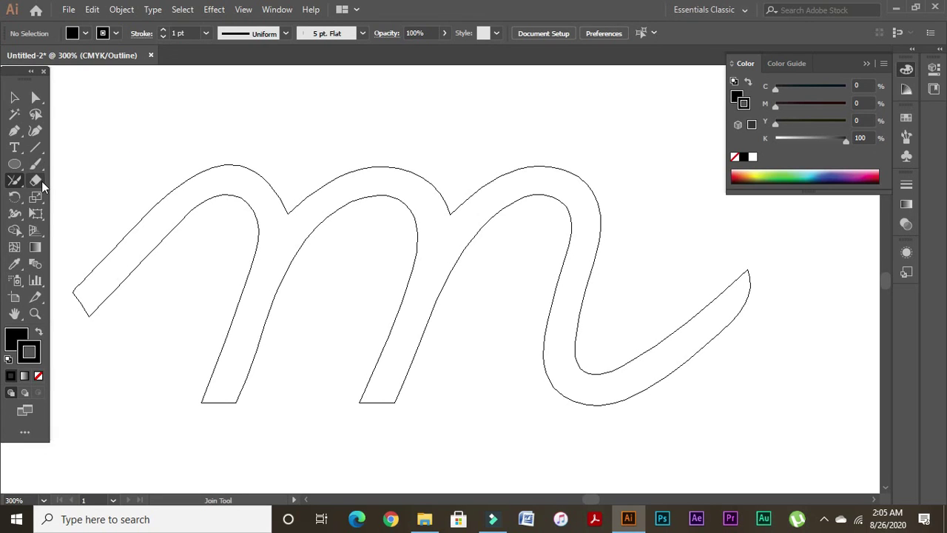
left_click(40, 180)
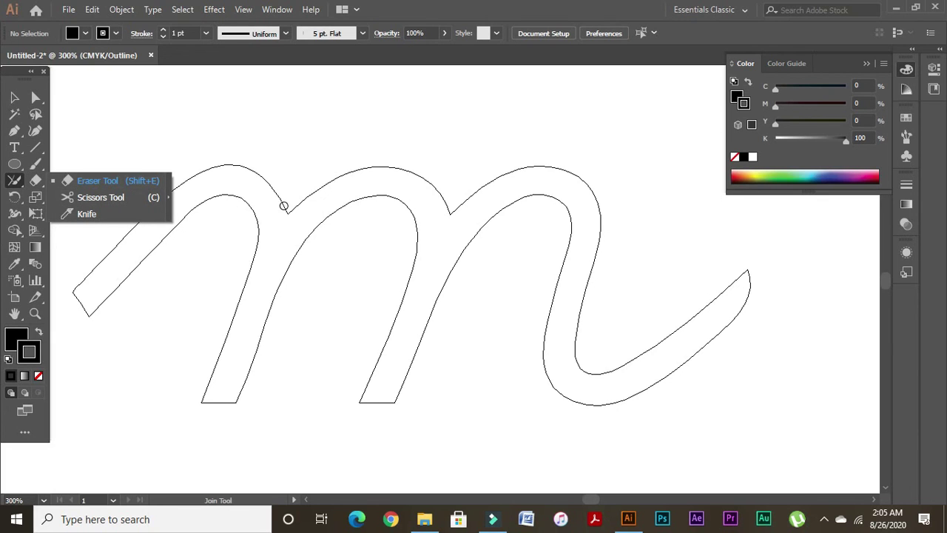
left_click(263, 183)
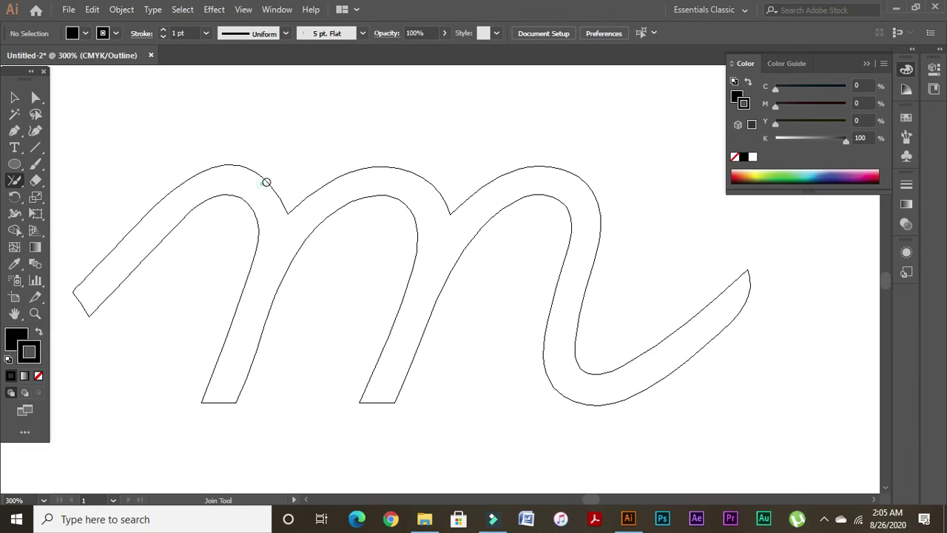
left_click(263, 201)
left_click(14, 97)
left_click_drag(80, 116, 323, 293)
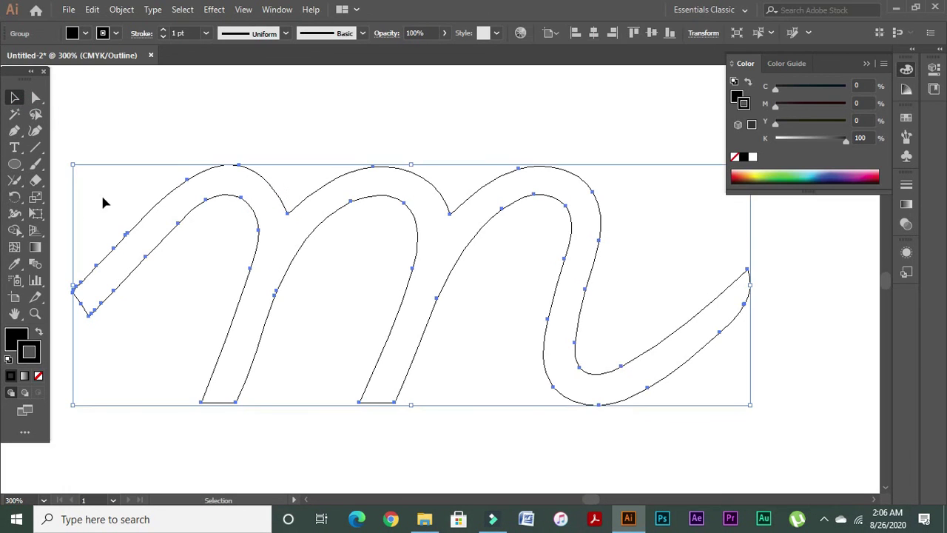
Erase two round bites from the right shoulder of the m's first arch with the Eraser tool.
left_click(35, 180)
left_click(257, 188)
left_click(269, 208)
Show the m in filled preview and erase the crest of its second arch with several Eraser strokes.
key("v")
key("ctrl+y")
key("shift+e")
mouse_move(387, 161)
left_mouse_down()
mouse_move(354, 205)
mouse_move(440, 152)
left_mouse_up()
mouse_move(385, 236)
left_mouse_down()
mouse_move(501, 163)
mouse_move(475, 157)
left_mouse_up()
mouse_move(371, 198)
left_mouse_down()
mouse_move(499, 147)
mouse_move(459, 136)
left_mouse_up()
left_click_drag(344, 162, 376, 222)
left_click_drag(315, 177, 367, 218)
mouse_move(315, 174)
left_mouse_down()
mouse_move(315, 192)
mouse_move(355, 222)
left_mouse_up()
left_click_drag(296, 182, 395, 245)
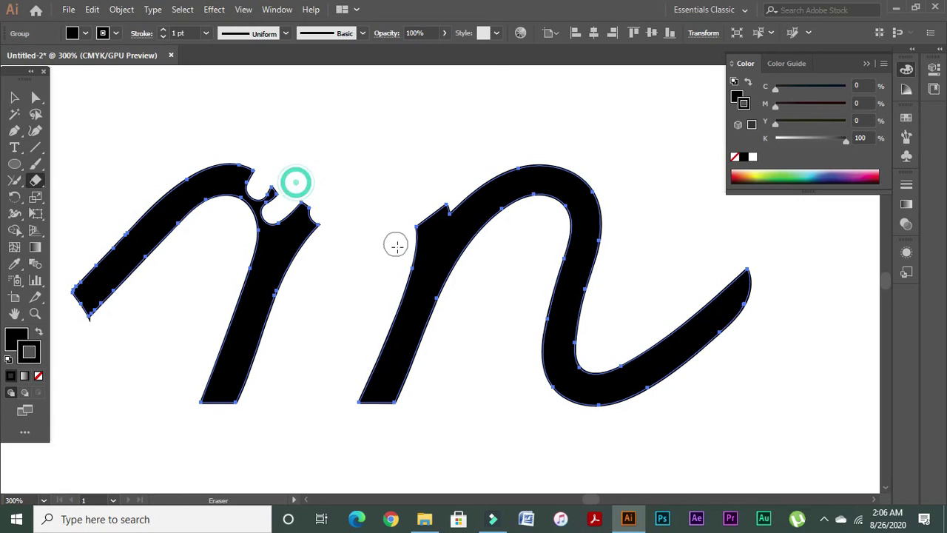
Erase along the left shoulder of the third arch in outline view, then return to filled preview.
key("ctrl+y")
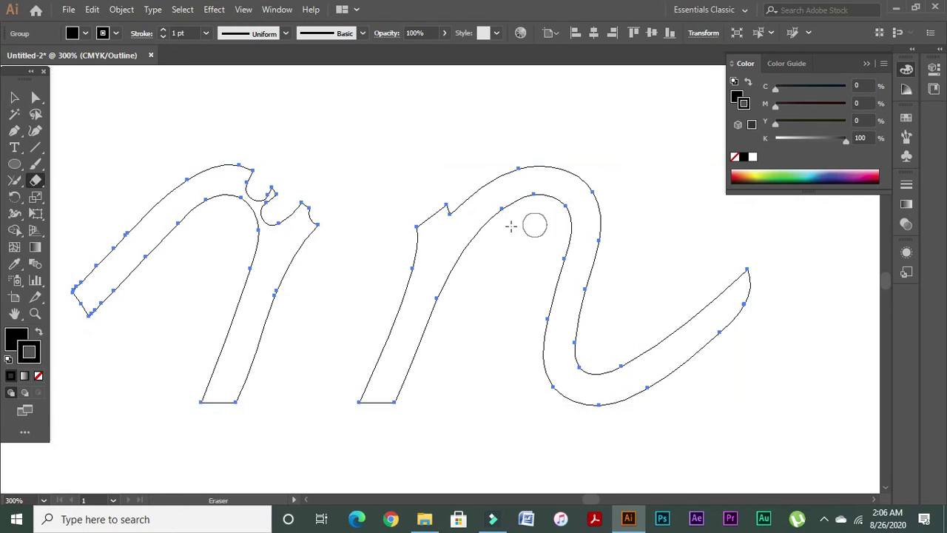
mouse_move(412, 229)
left_mouse_down()
mouse_move(499, 182)
mouse_move(406, 244)
mouse_move(513, 205)
mouse_move(427, 245)
mouse_move(446, 277)
left_mouse_up()
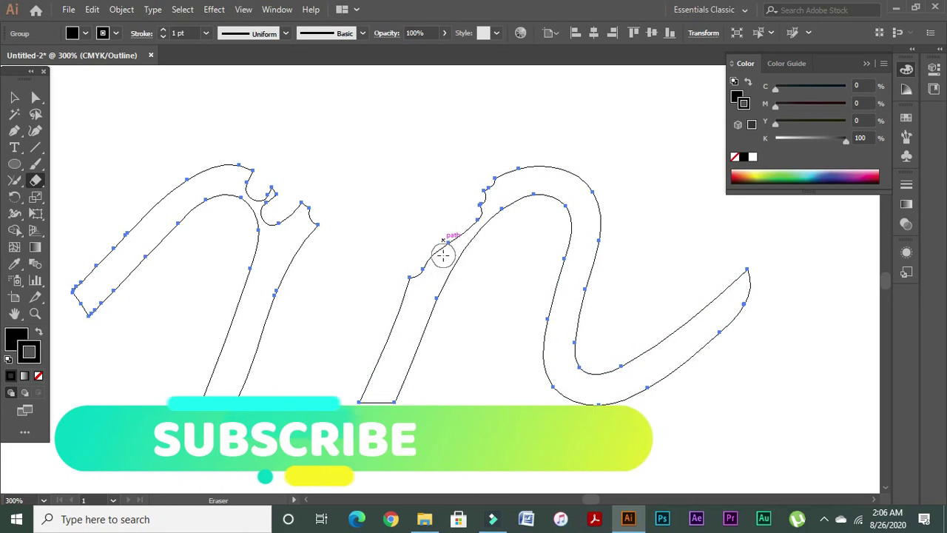
key("ctrl+y")
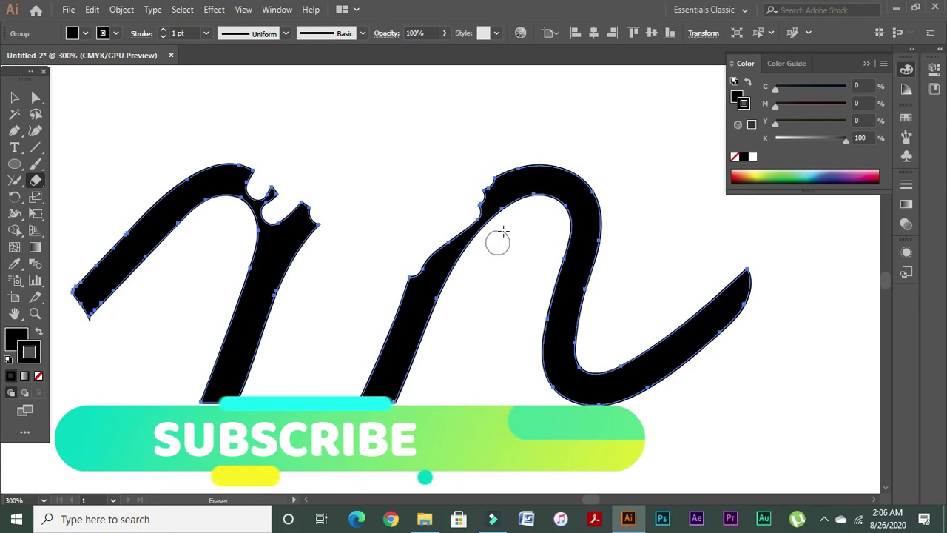
Erase three diagonal gaps through the descending right stroke of the m with the Eraser tool.
left_click_drag(528, 224, 588, 165)
left_click_drag(543, 290, 601, 246)
left_click_drag(532, 367, 585, 326)
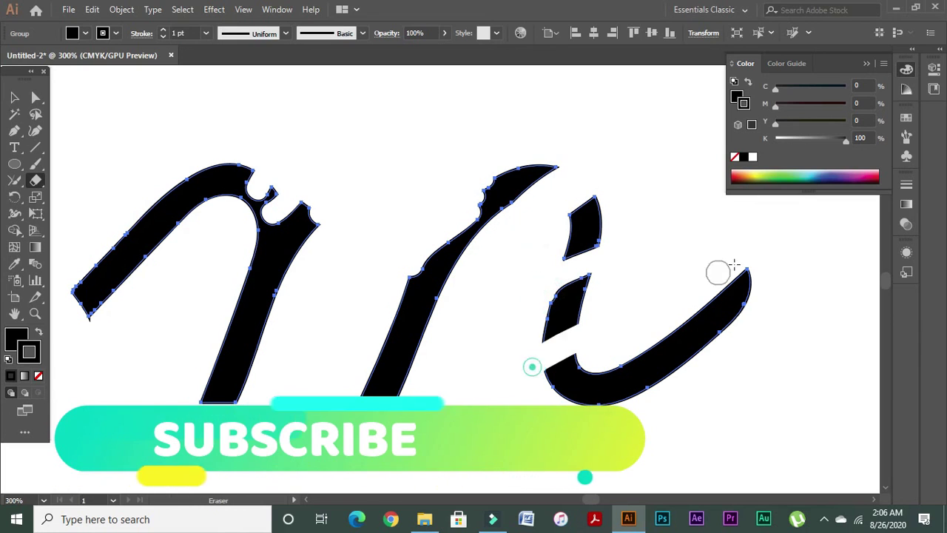
Select all the remaining pieces of the m and delete them to clear the artboard.
left_click(35, 181)
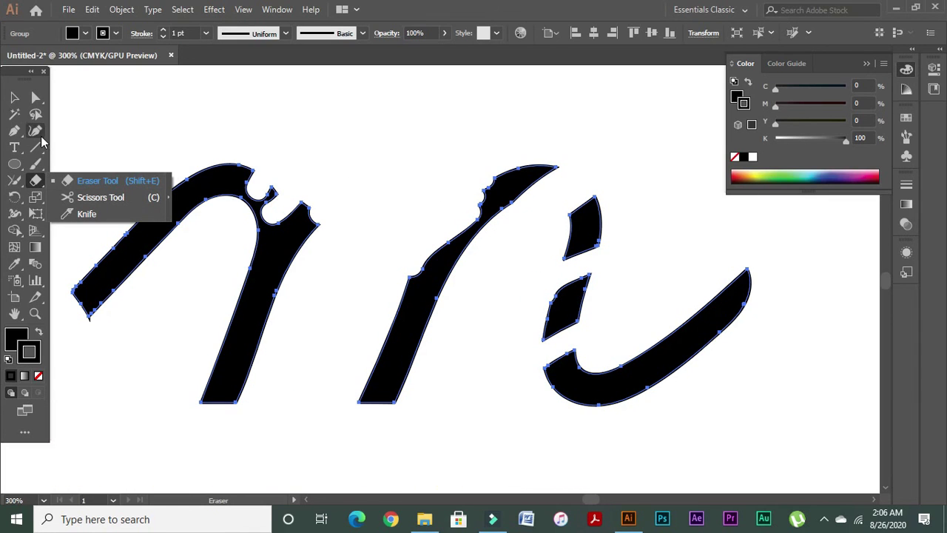
left_click(14, 97)
left_click(226, 151)
left_click_drag(175, 118, 712, 349)
key("Delete")
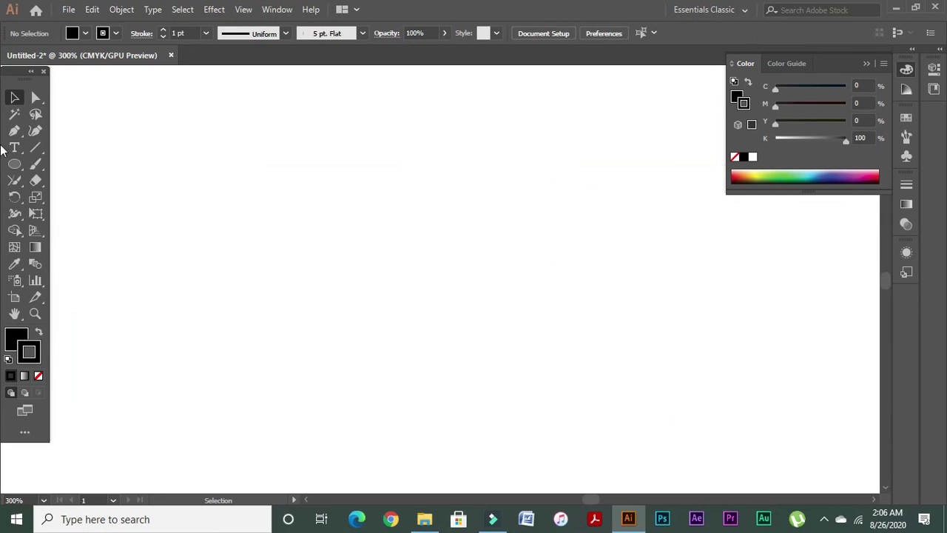
Draw a straight horizontal line about 47.5 mm long across the empty artboard with the Pen tool and deselect it.
left_click(14, 130)
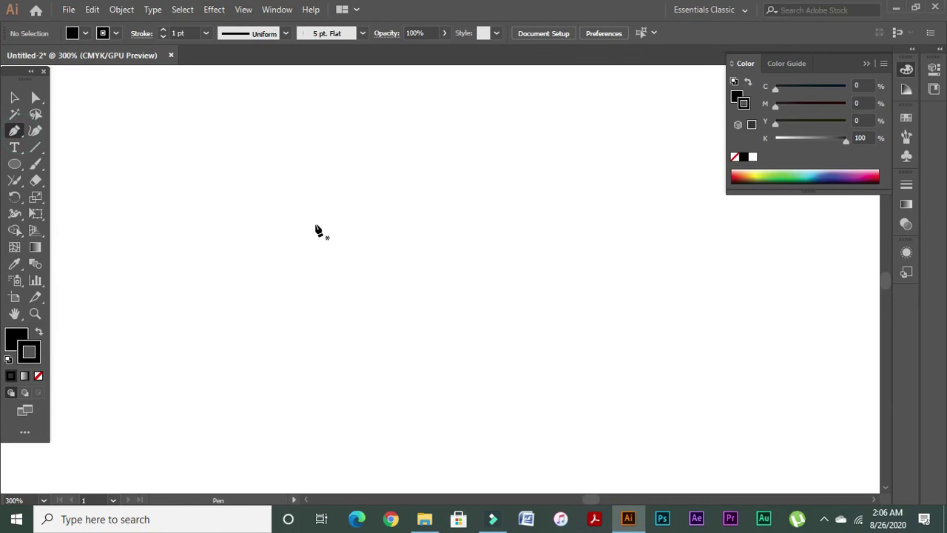
left_click(314, 223)
left_click(643, 200, "shift")
left_click(14, 97)
left_click(539, 151)
left_click(546, 160)
left_click_drag(425, 144, 524, 203)
left_click_drag(577, 226, 506, 216)
left_click_drag(444, 215, 491, 252)
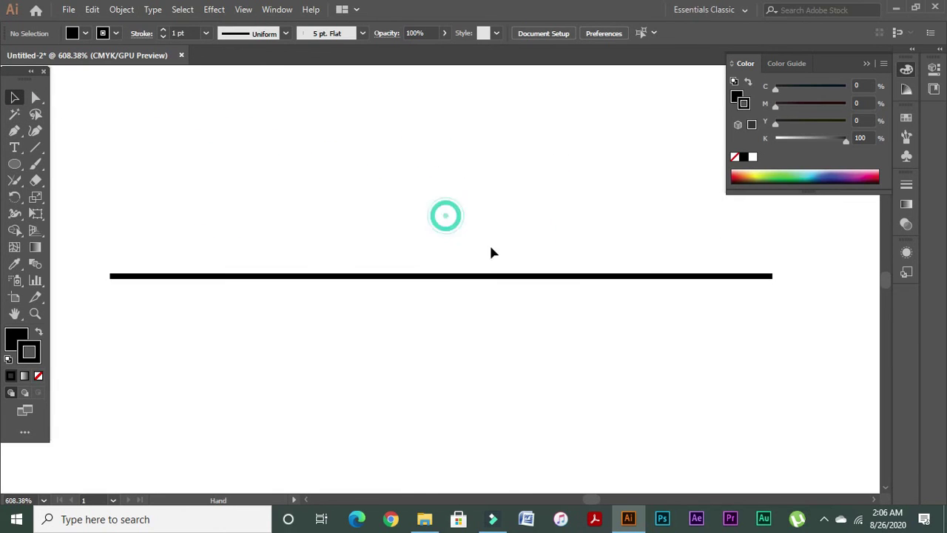
Select the line and cut it near its midpoint with the Scissors tool.
left_click(446, 277)
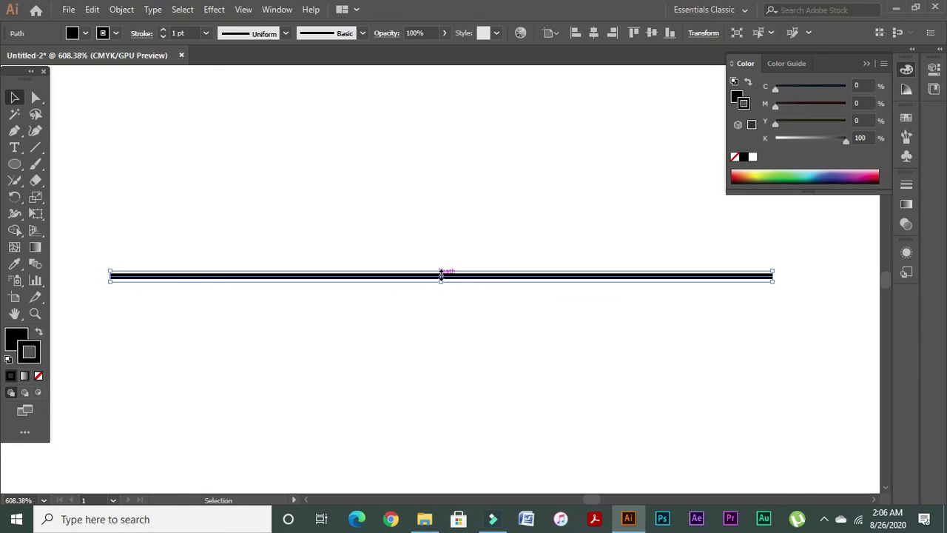
left_click_drag(417, 222, 537, 321)
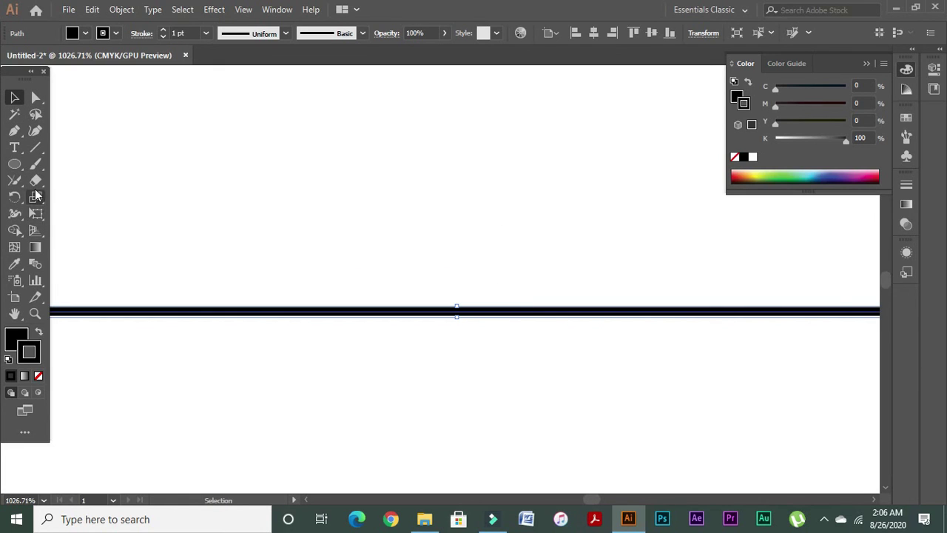
left_click(35, 180)
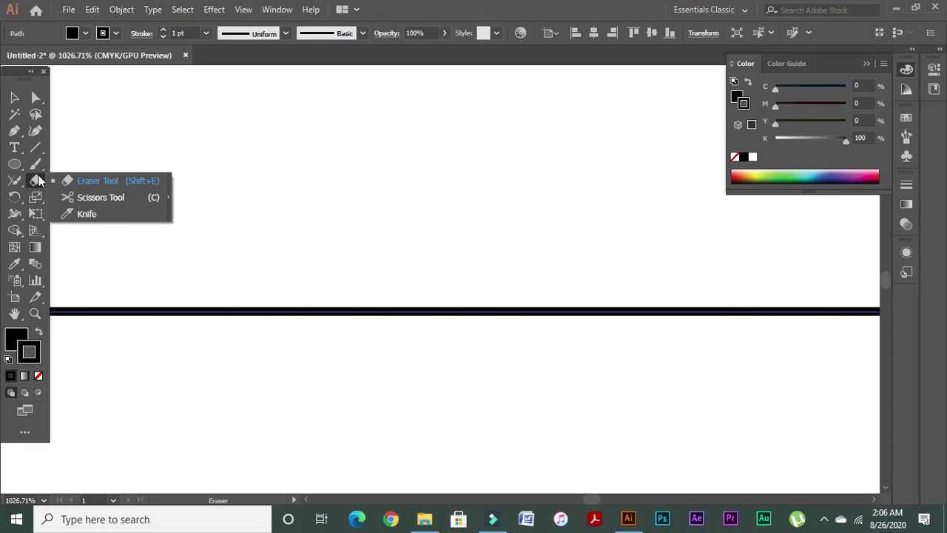
left_click(97, 196)
left_click_drag(418, 275, 528, 350)
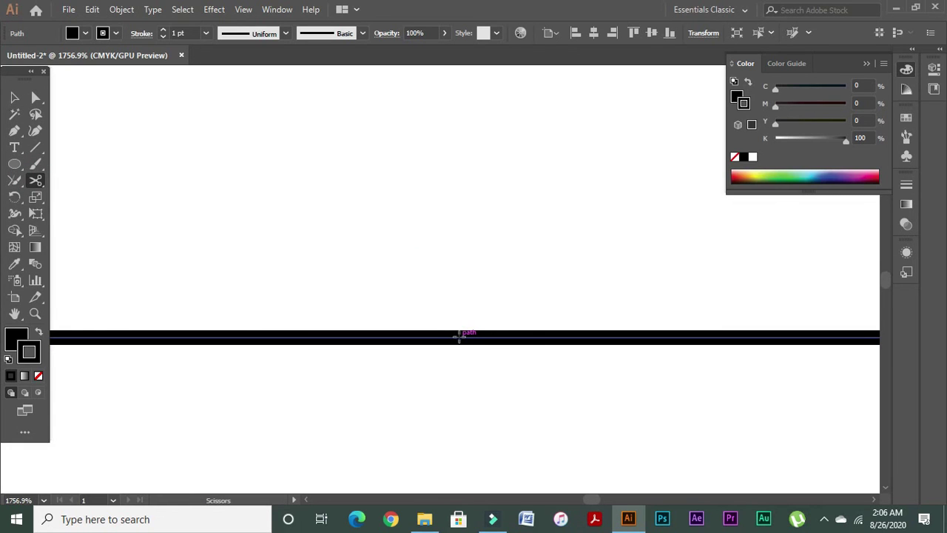
left_click(459, 337)
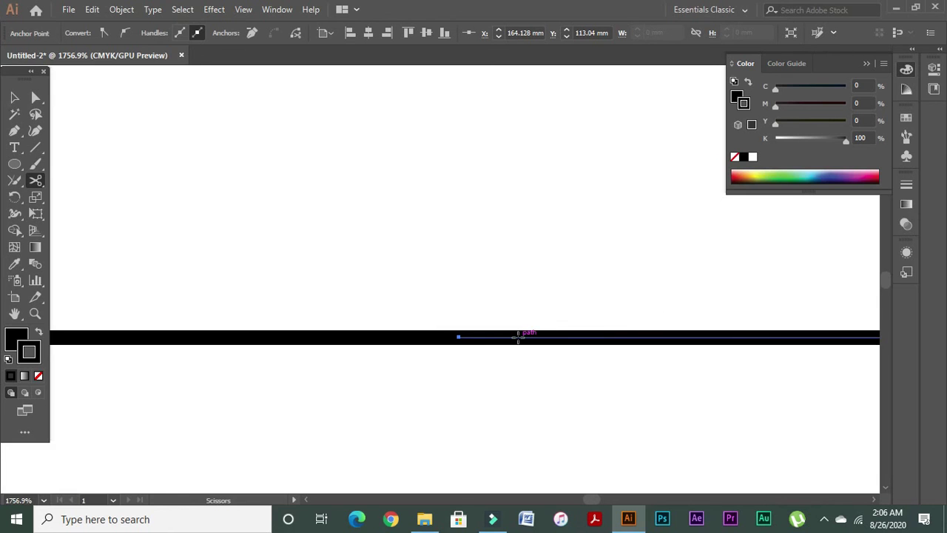
Try to move the cut line's left half straight up by about 3.26 mm, and undo both the move and the cut.
left_click(35, 100)
left_click_drag(342, 241, 396, 390)
left_click_drag(382, 341, 384, 197)
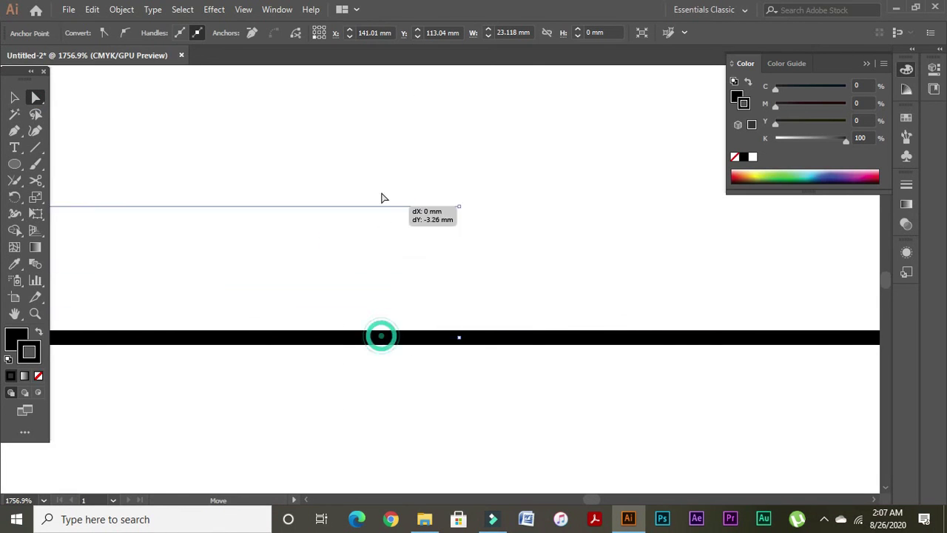
key("ctrl+z")
key("ctrl+a")
left_click(476, 276)
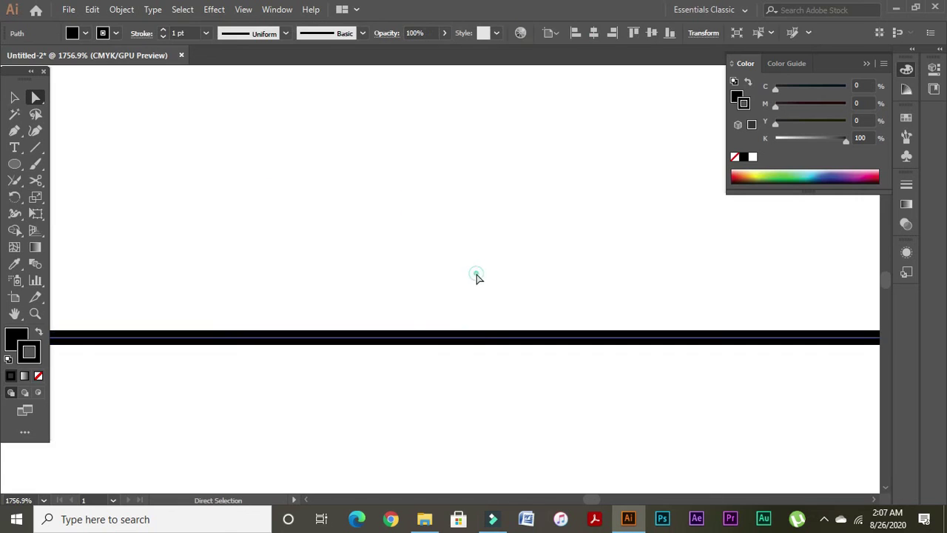
Try the Path Eraser tool on the middle of the selected line.
left_click_drag(413, 289, 473, 412)
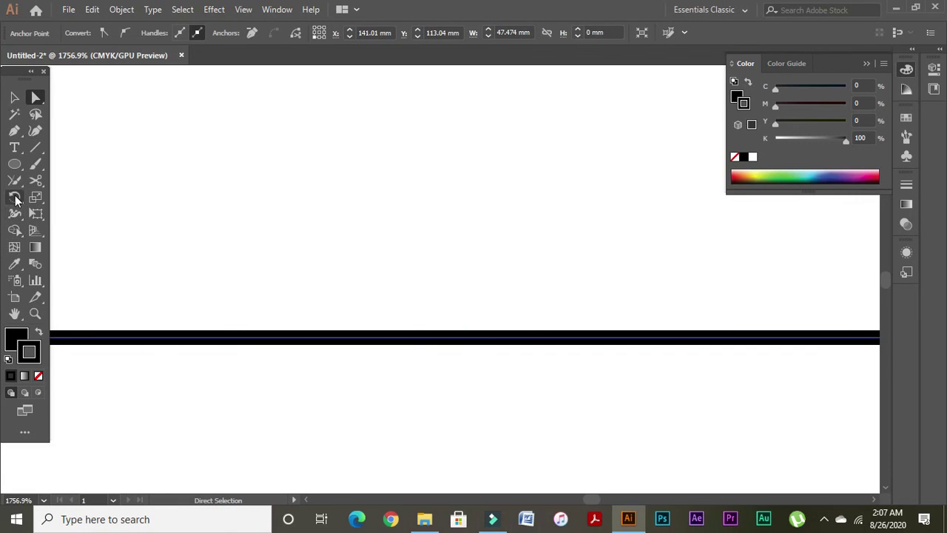
left_click(15, 181)
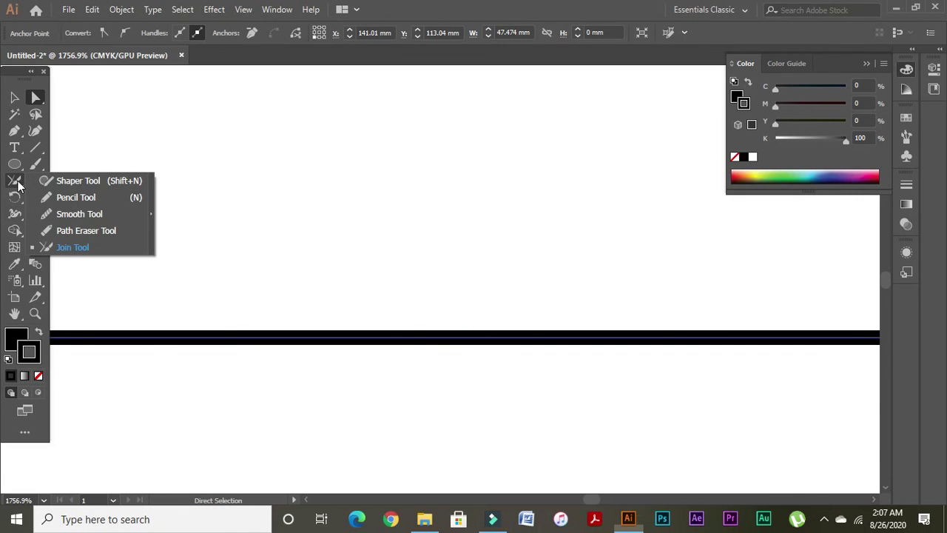
left_click(81, 230)
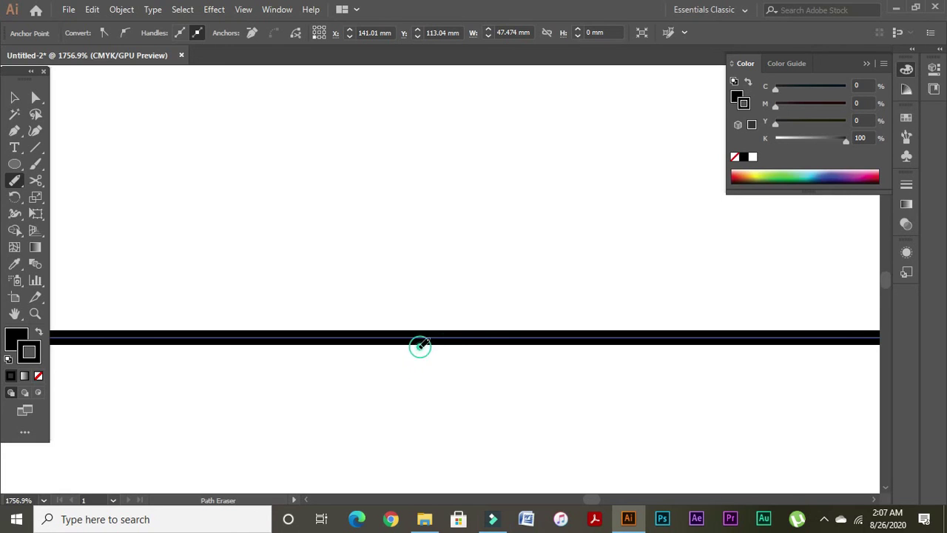
left_click(420, 346)
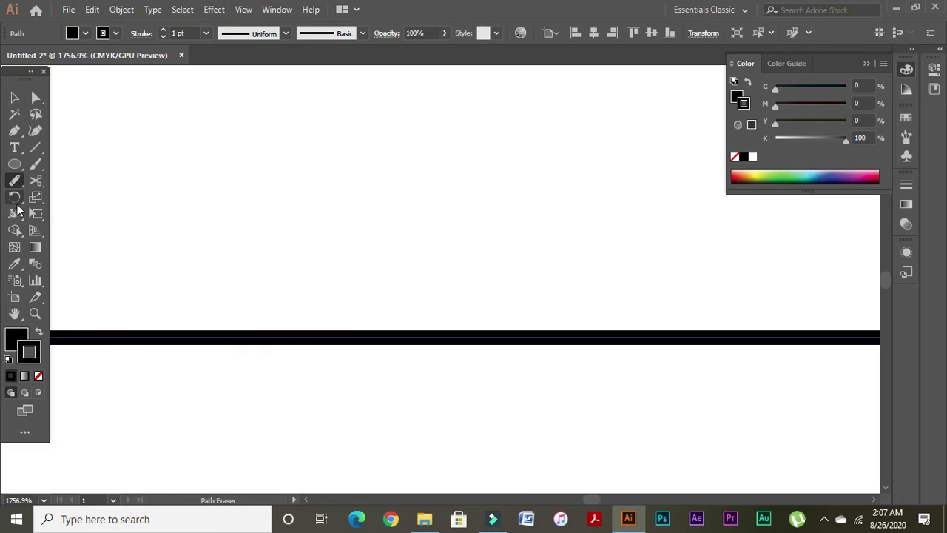
Cut the line slightly left of its midpoint with the Scissors tool and give the left piece a light yellow stroke.
left_click(34, 180)
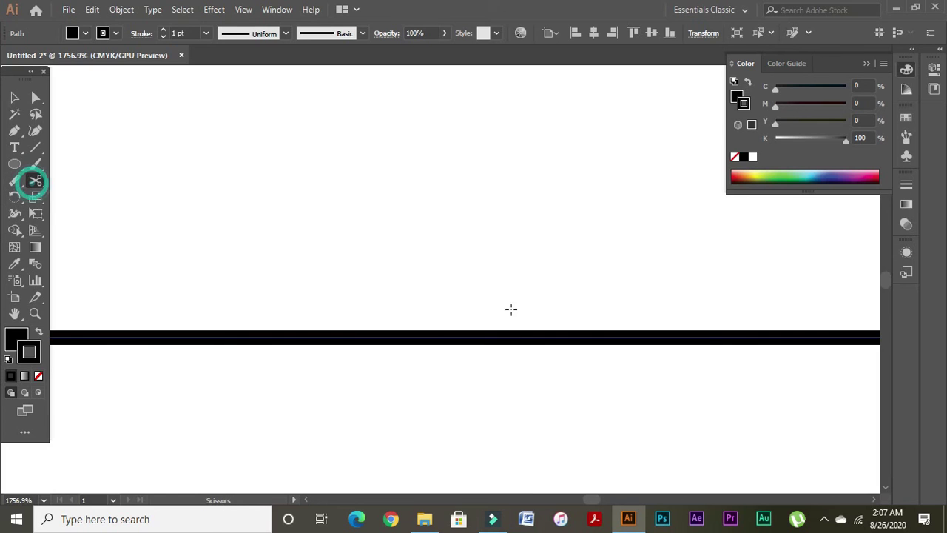
left_click(433, 337)
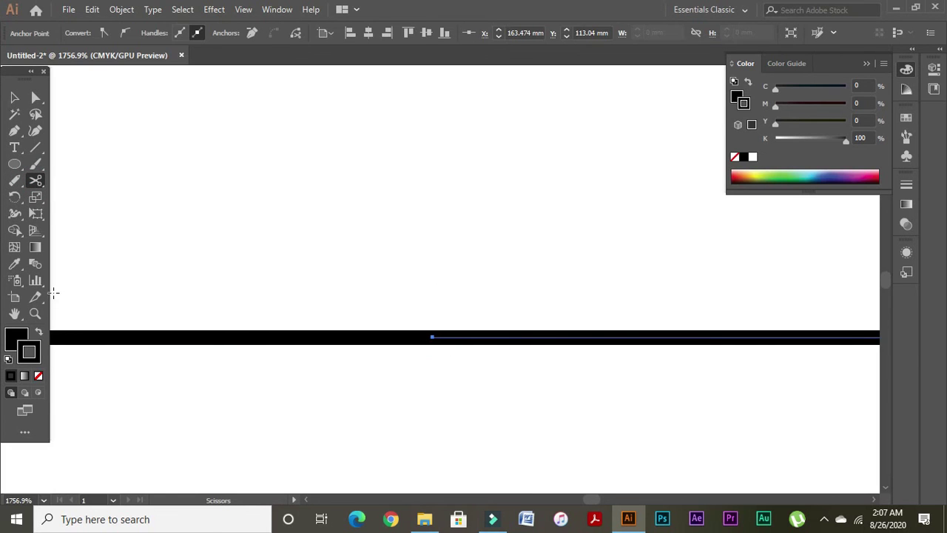
left_click(40, 91)
left_click(141, 181)
left_click_drag(185, 211, 336, 398)
left_click(337, 398)
left_click_drag(290, 281, 355, 422)
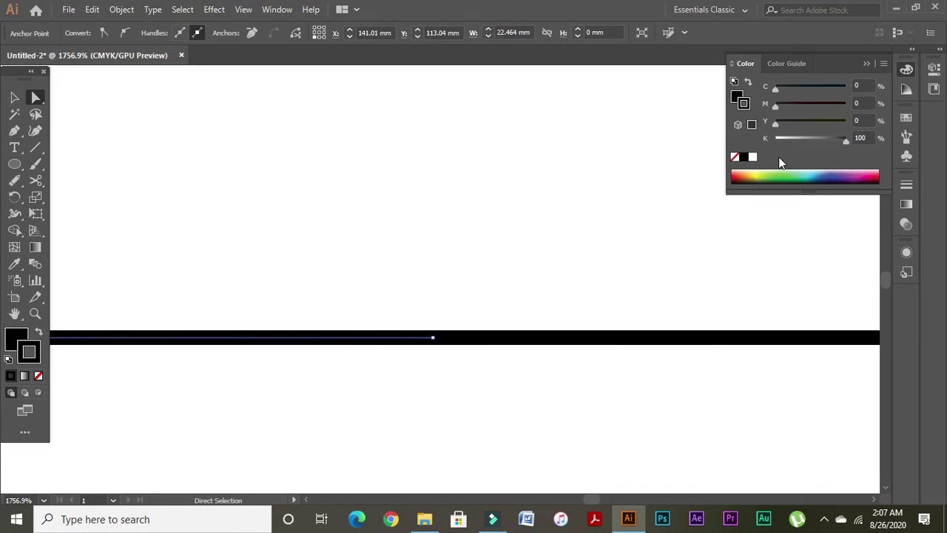
left_click(757, 172)
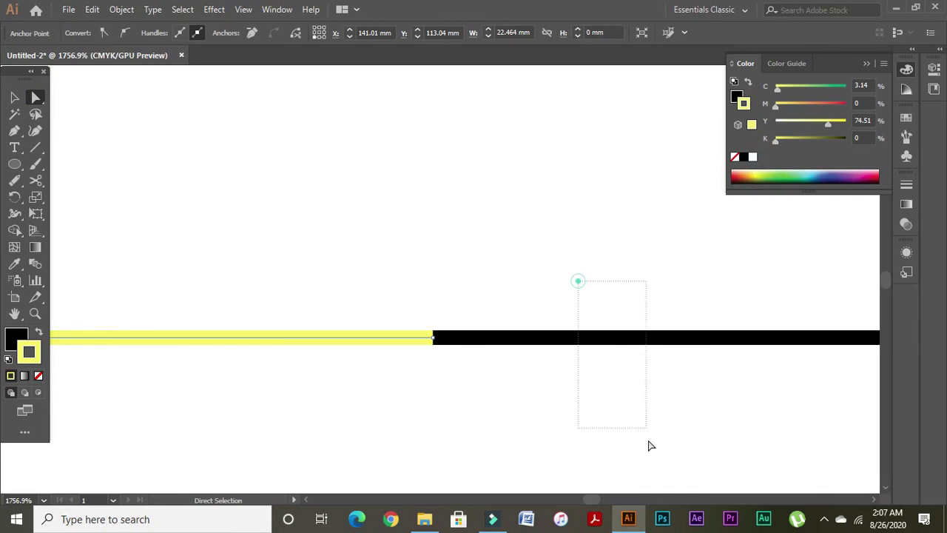
Give the right piece of the cut line a dark green stroke and deselect it.
left_click_drag(648, 442, 650, 443)
left_click(804, 176)
left_click(609, 452)
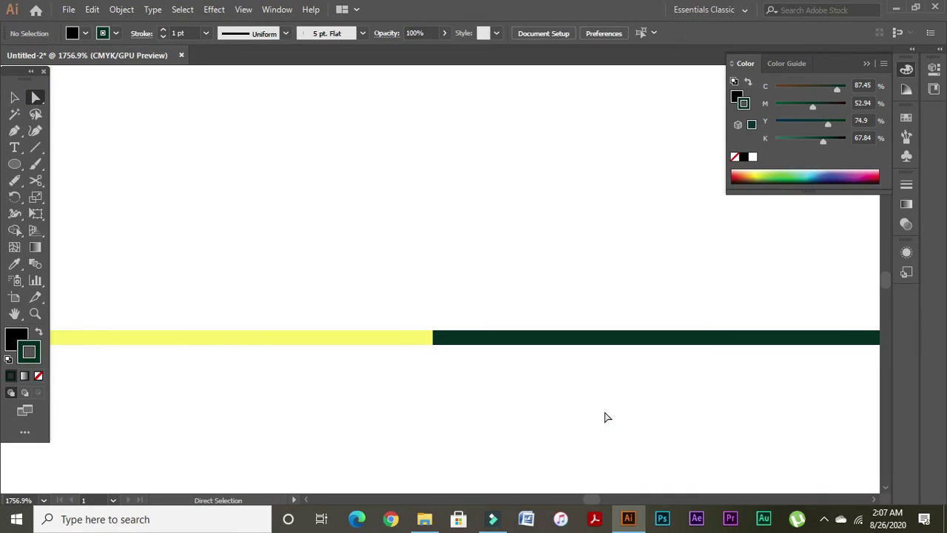
Examine the whole two-coloured line and review the tools grouped with the Scissors and the Path Eraser.
key("ctrl+minus")
key("ctrl+minus")
key("ctrl+minus")
key("ctrl+minus")
key("ctrl+space")
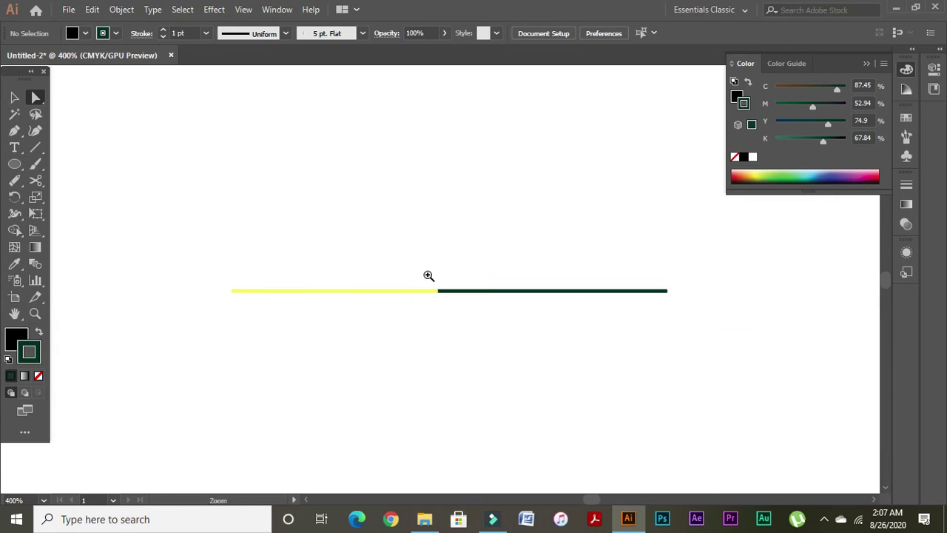
left_click(421, 252)
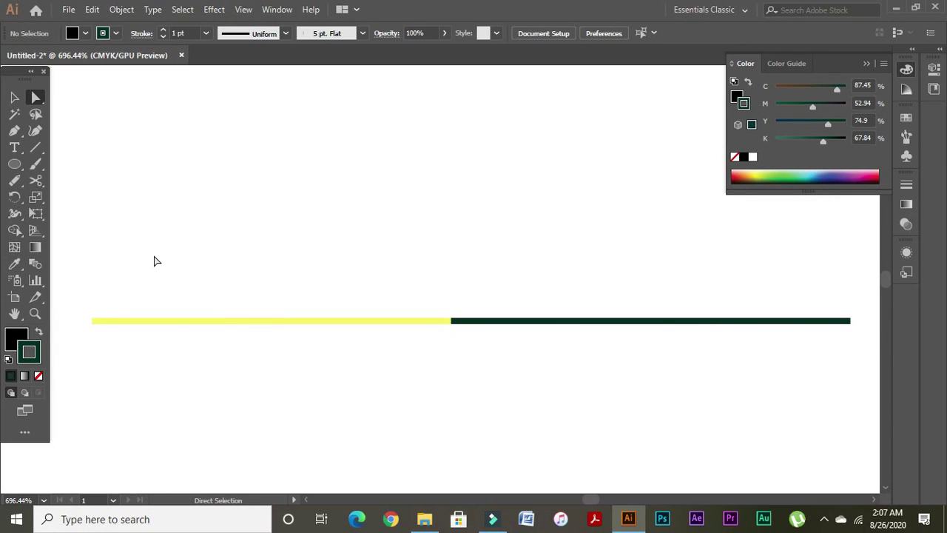
left_click(39, 188)
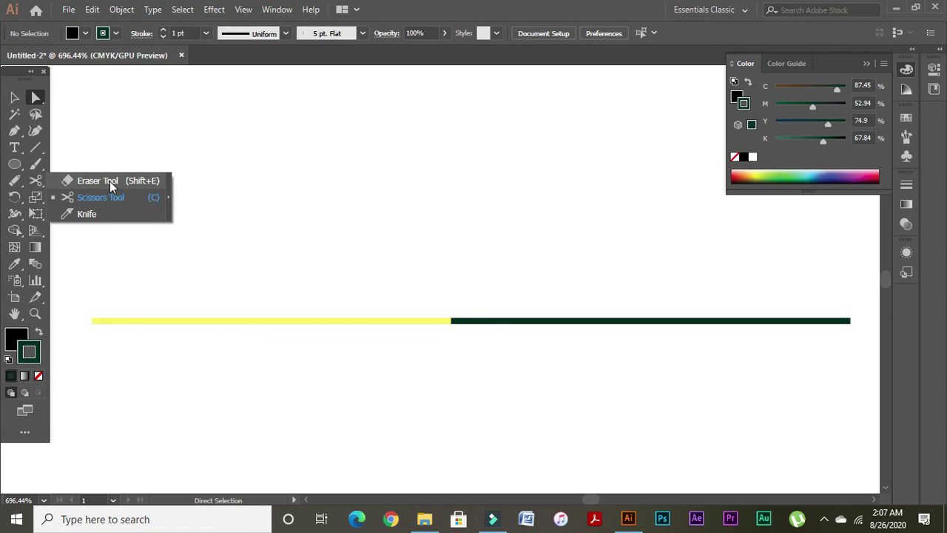
left_click(14, 182)
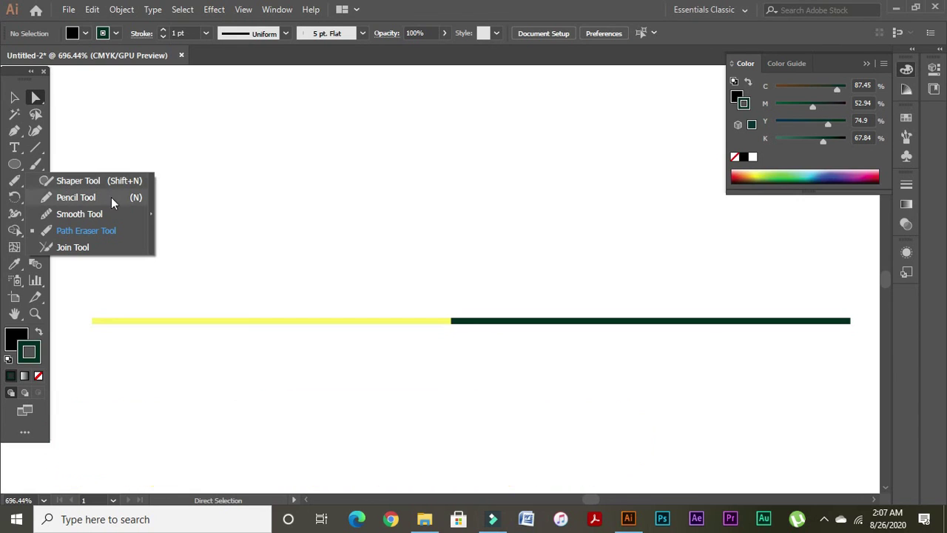
left_click(167, 161)
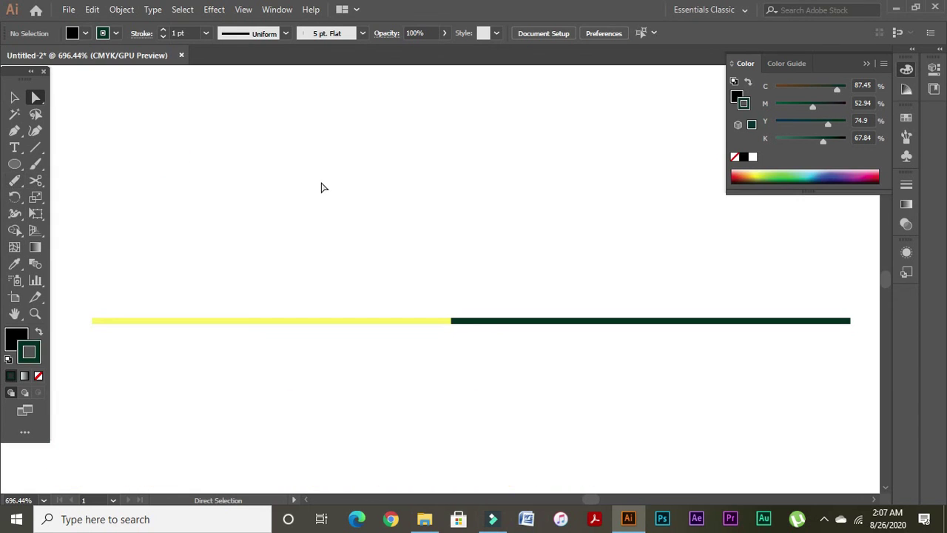